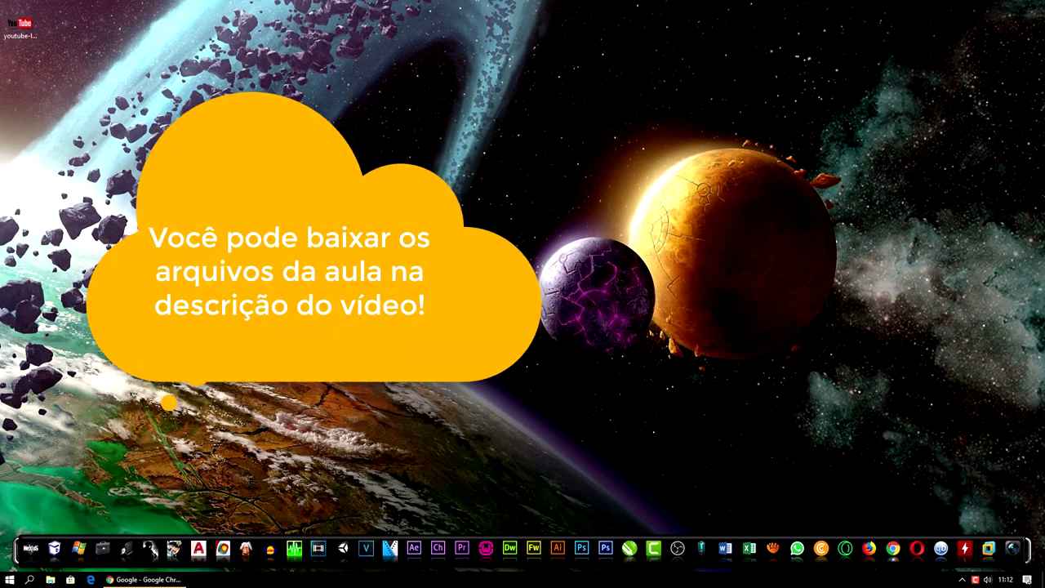
- Launch Word 2016 and start a new blank document
click(735, 543)
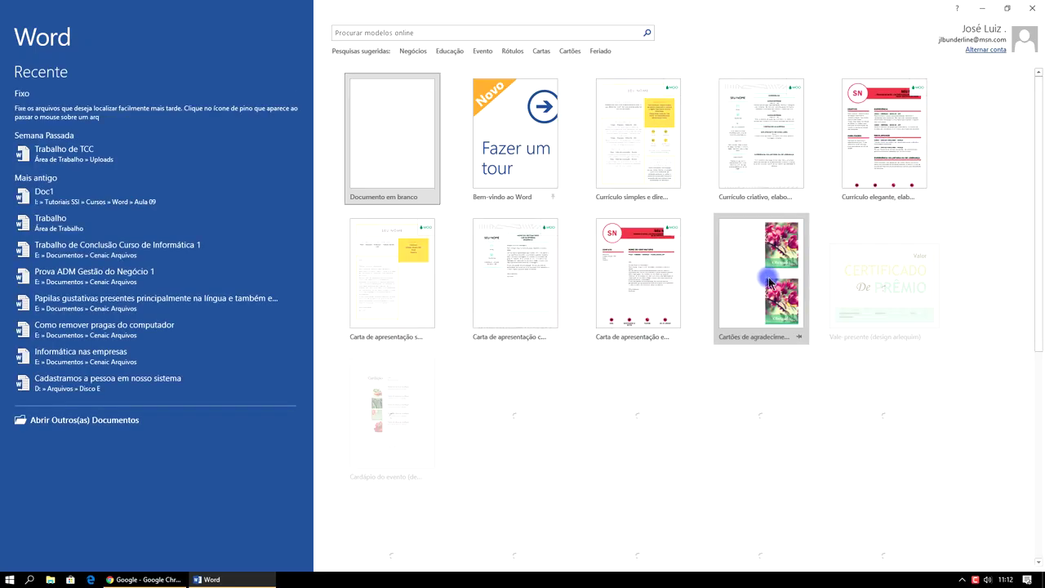
click(374, 123)
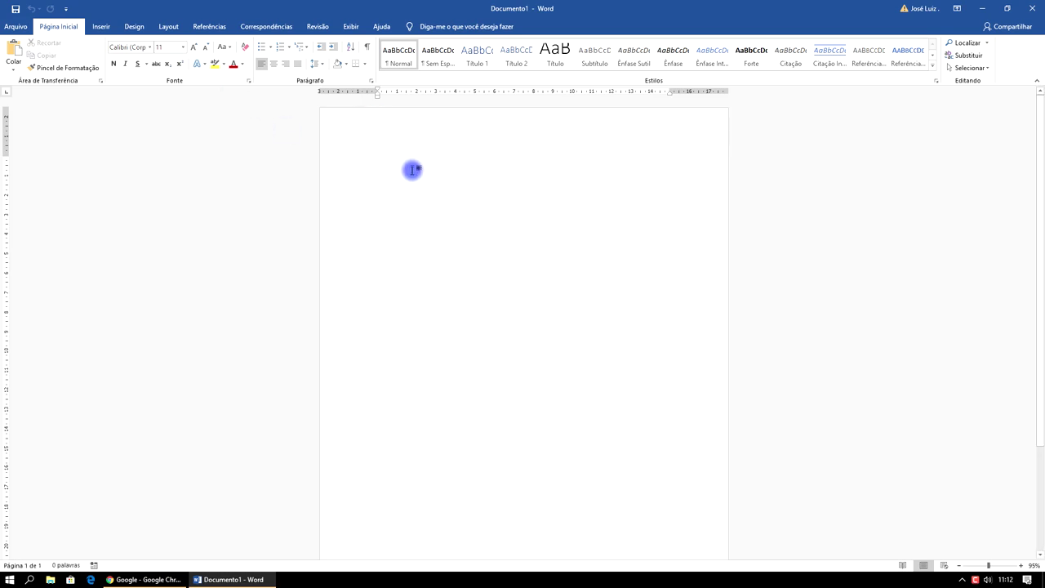
- Browse the Inserir header gallery and insert the Íon (Claro) header
click(101, 26)
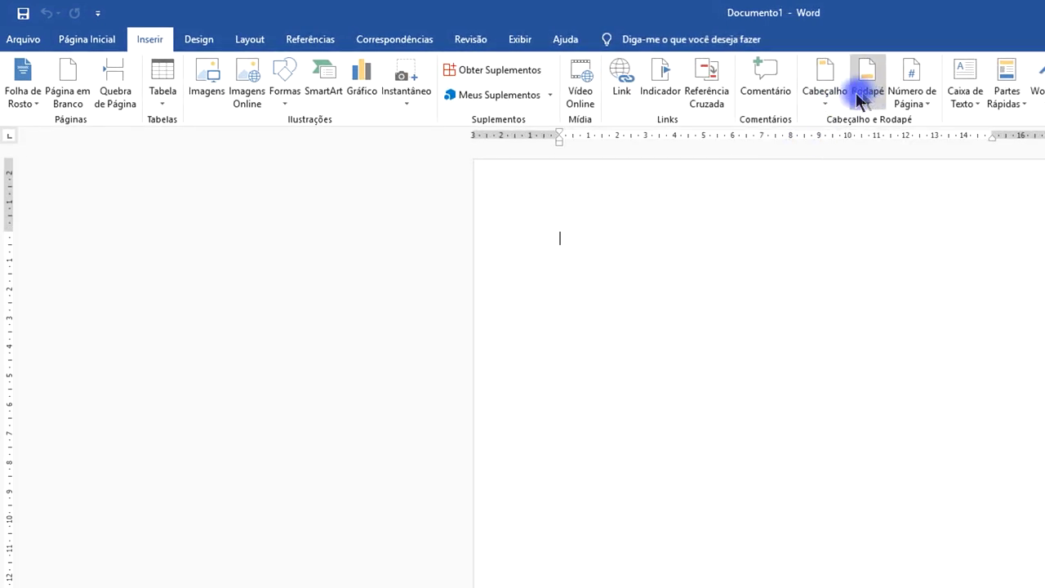
click(819, 93)
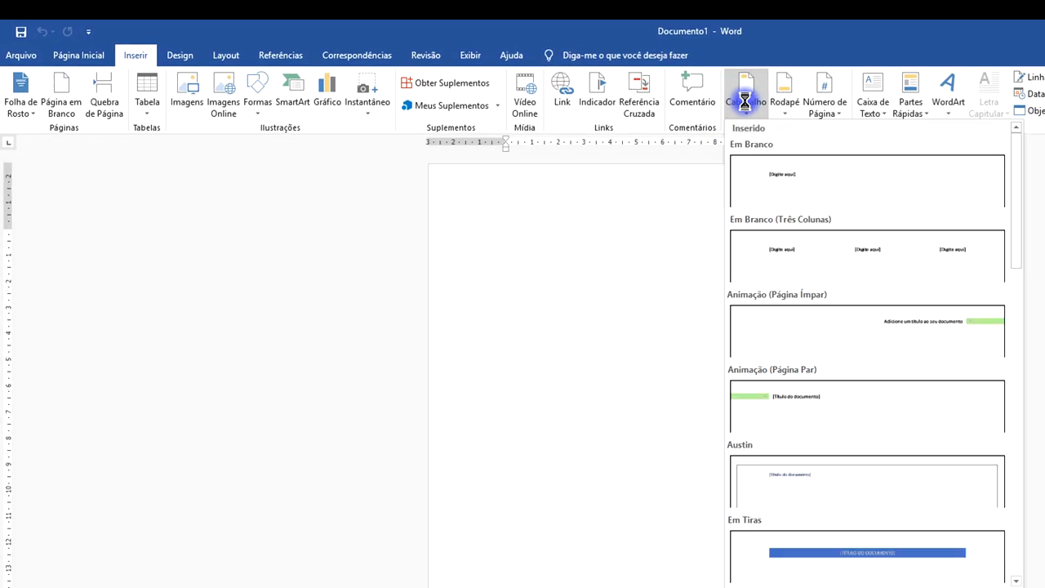
drag(1017, 186, 1019, 457)
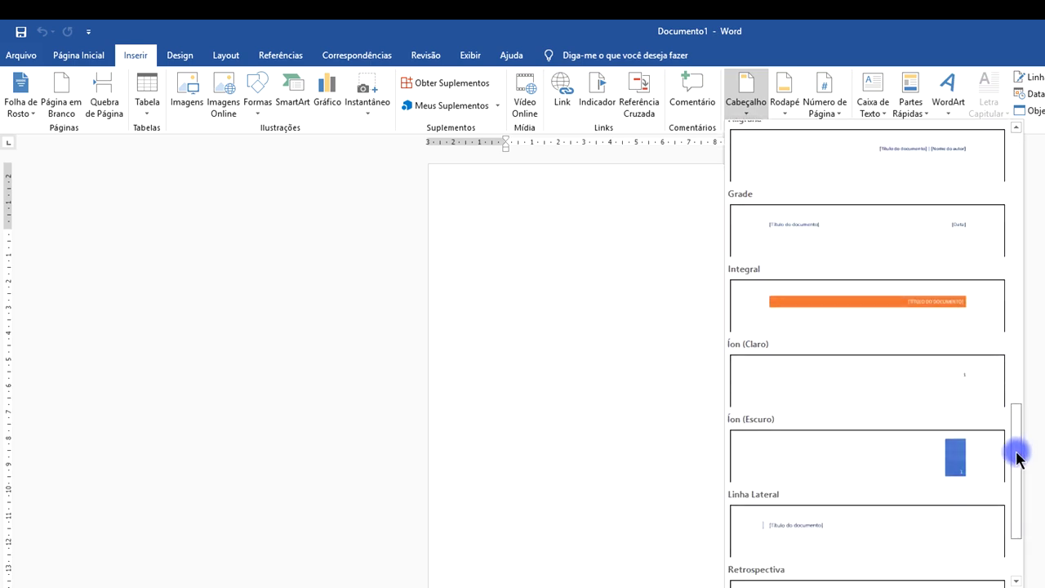
mouse_move(1019, 457)
mouse_down()
mouse_move(1018, 179)
mouse_move(991, 471)
mouse_up()
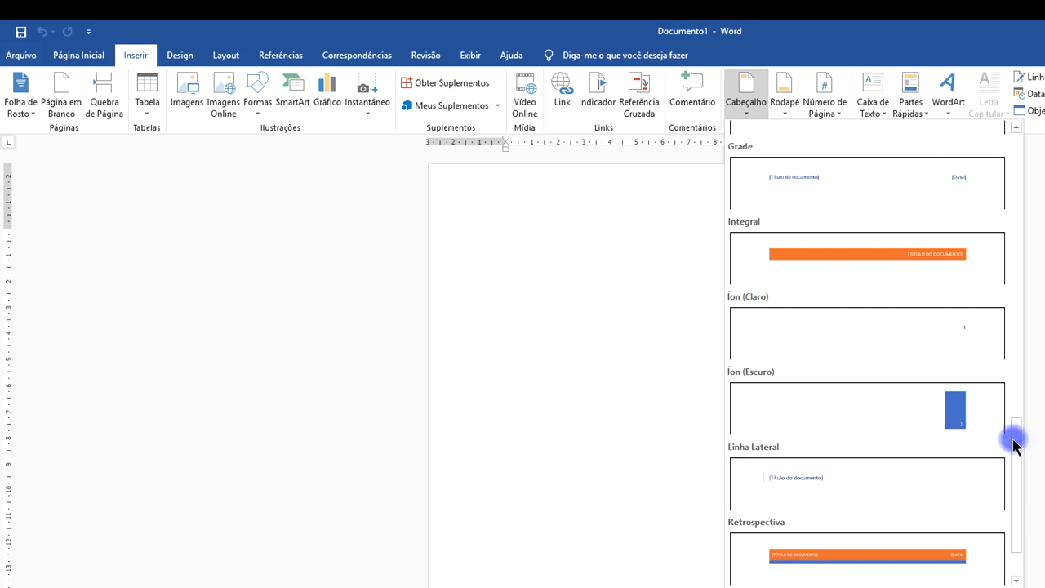
click(943, 337)
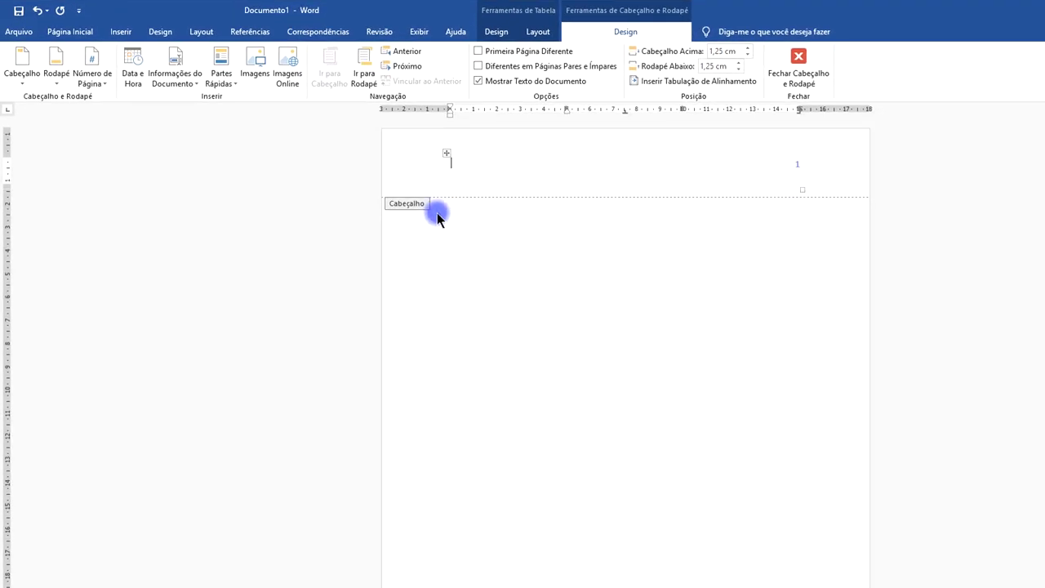
- Replace the header with the blank Em Branco design and type 'Empresa Youtube'
click(786, 79)
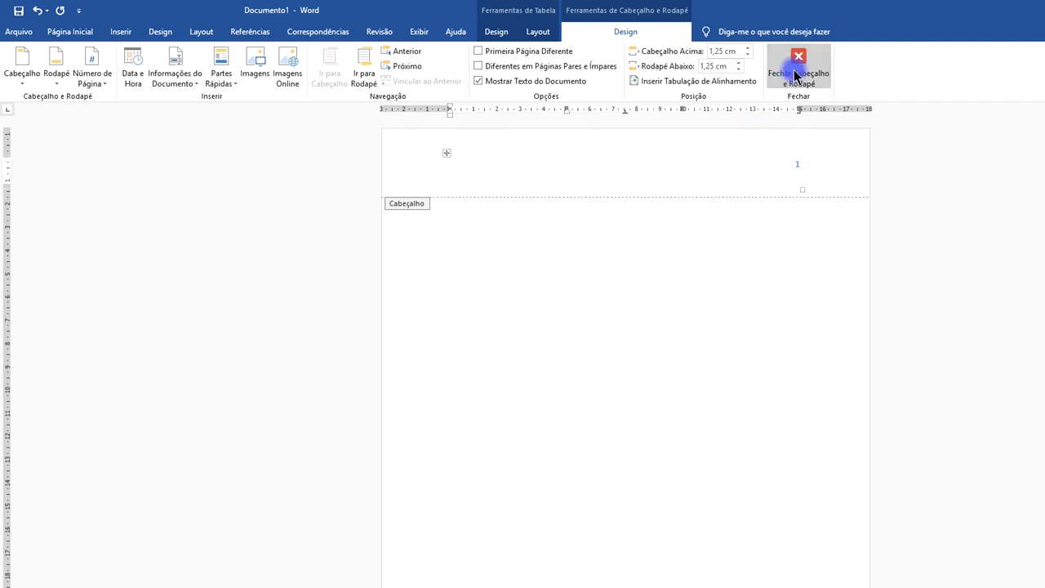
right_click(121, 32)
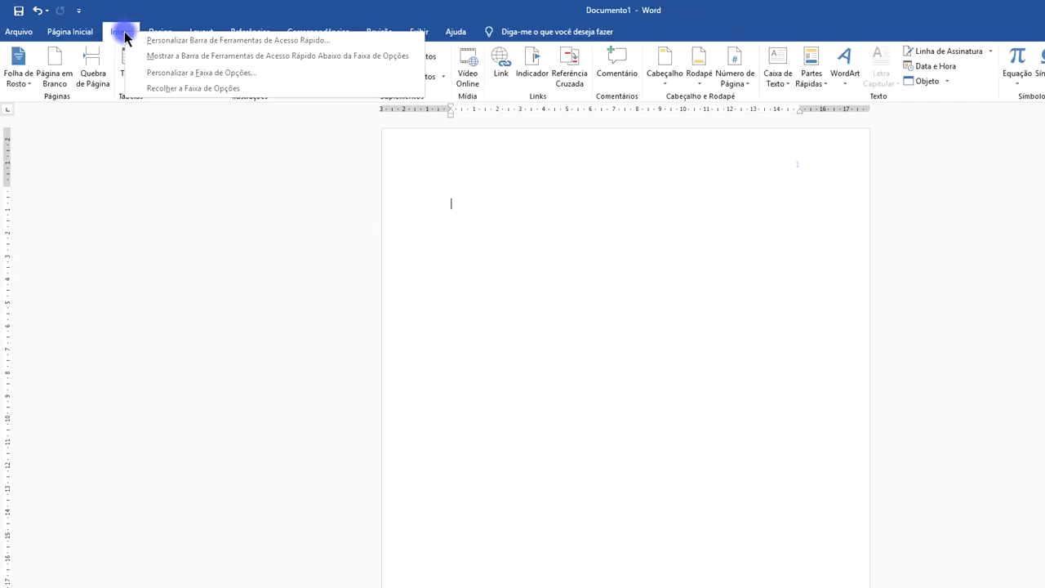
click(664, 74)
click(664, 73)
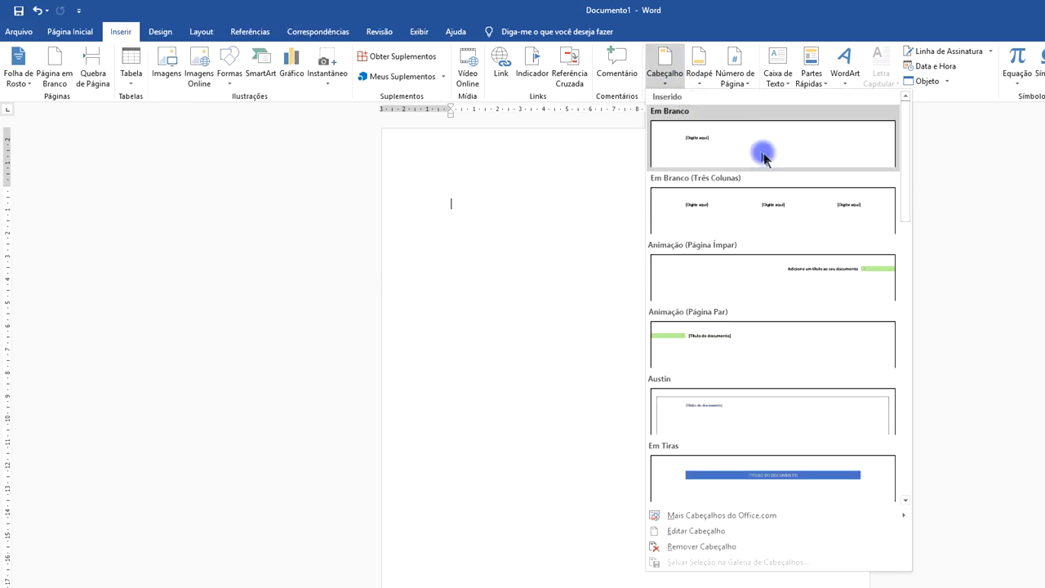
click(700, 134)
text(Empresa Youtube)
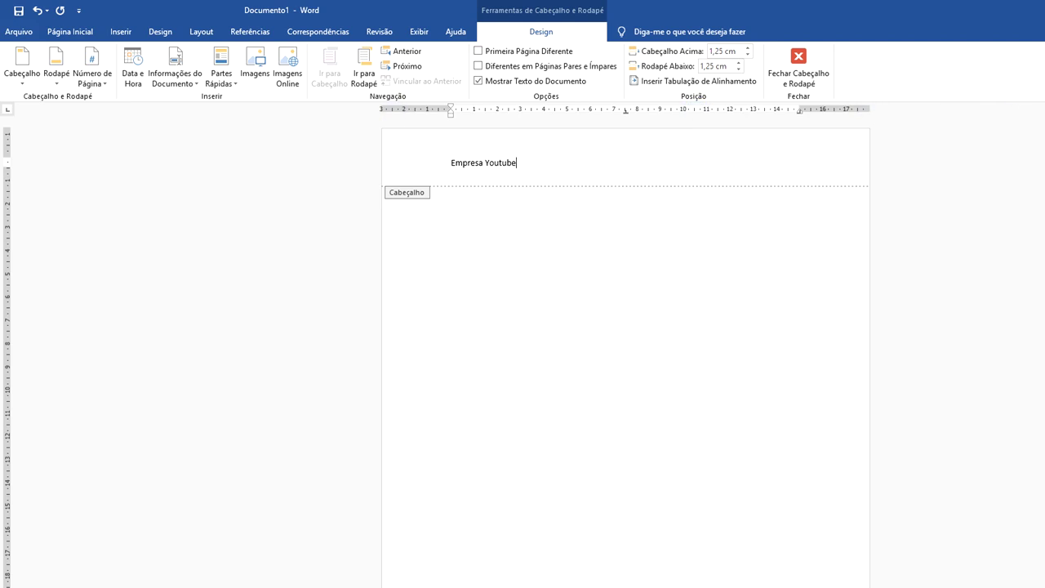
click(123, 34)
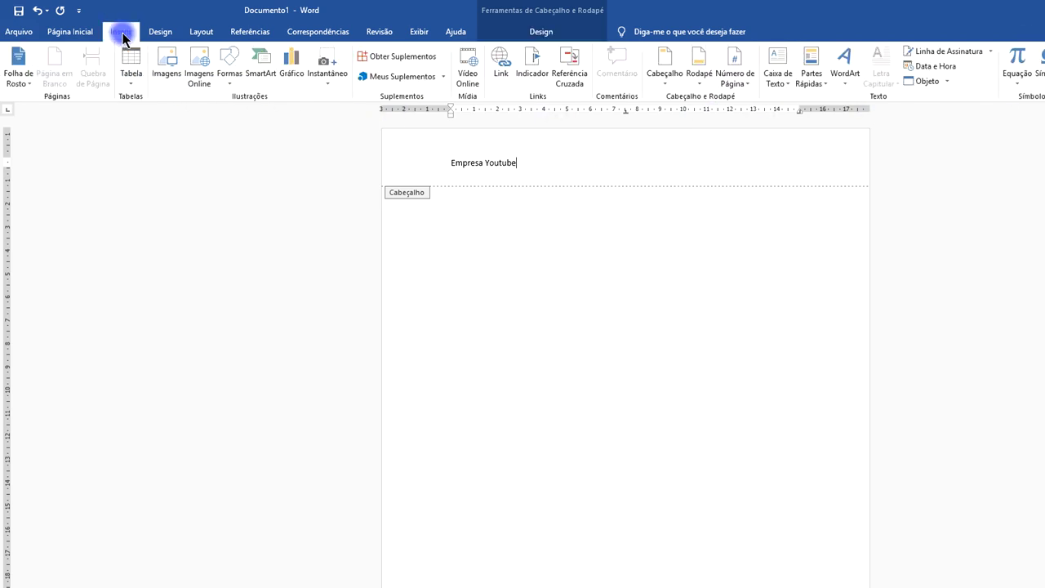
- Insert the youtube-logo-1 picture from Área de Trabalho into the header
click(170, 67)
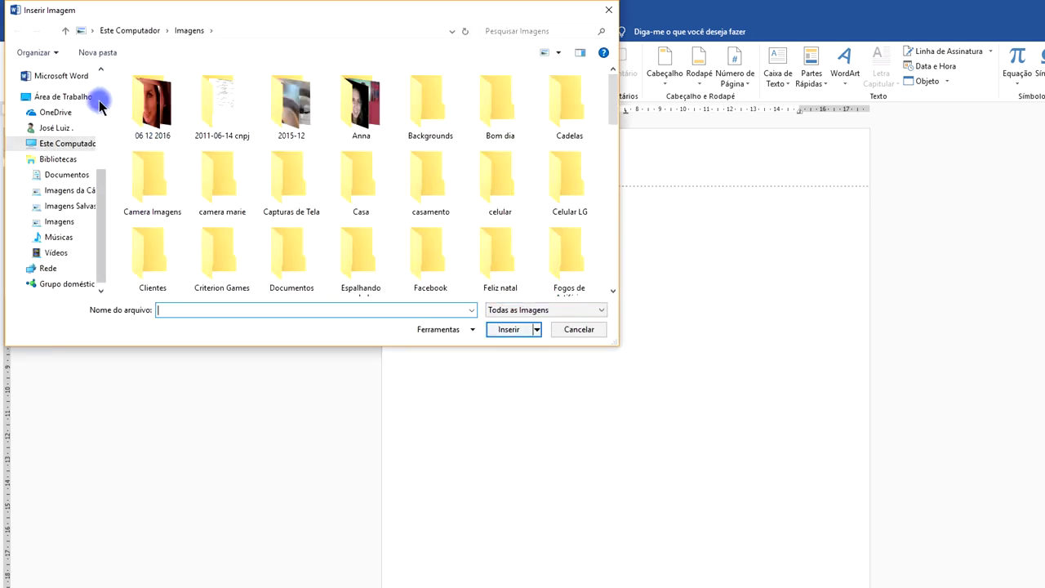
click(74, 97)
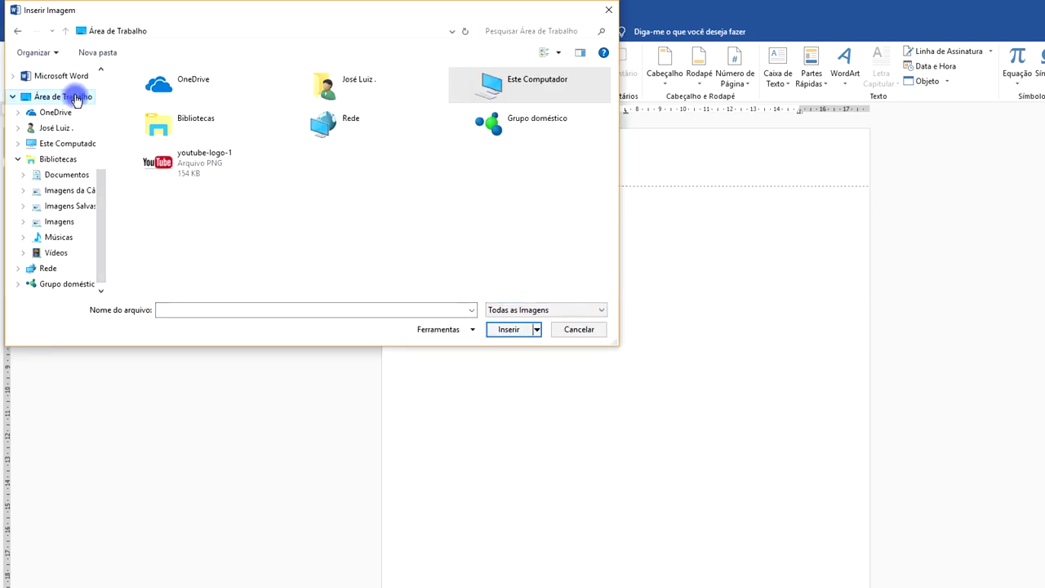
click(201, 167)
click(508, 329)
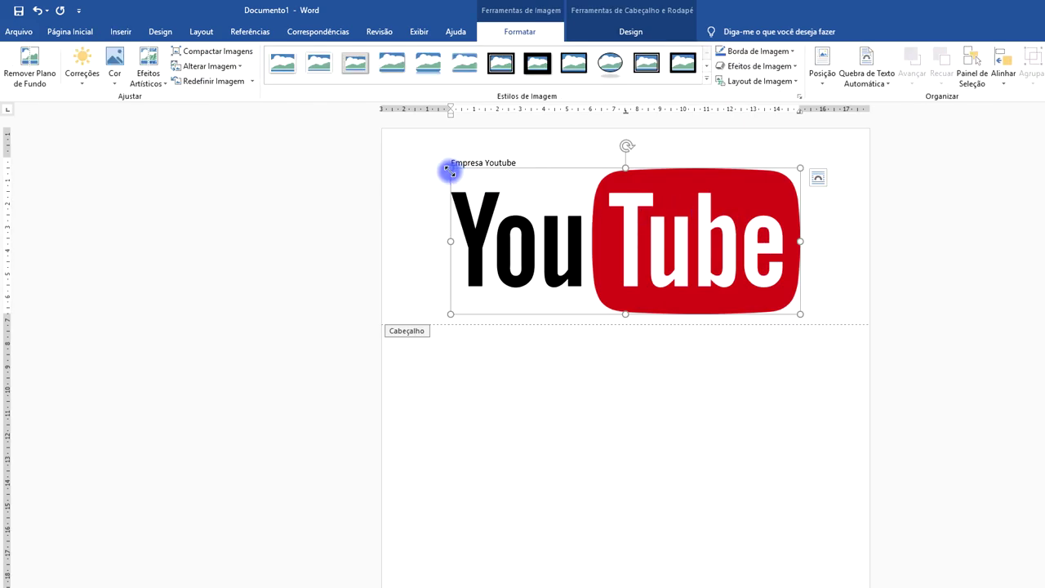
- Shrink the logo and set its wrapping to Em Frente do Texto
mouse_move(448, 170)
mouse_down()
mouse_move(583, 249)
mouse_move(609, 251)
mouse_up()
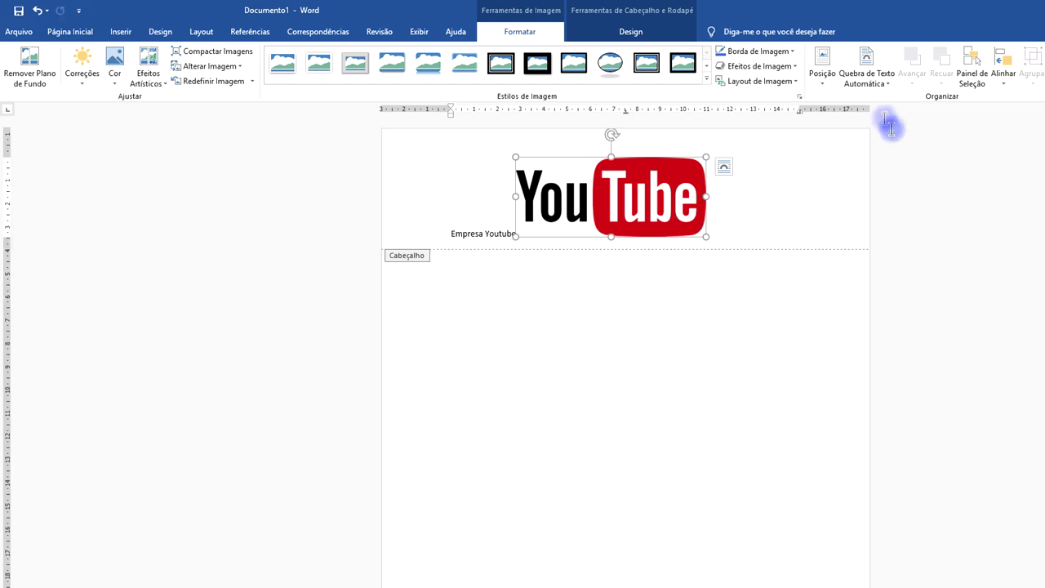
click(868, 80)
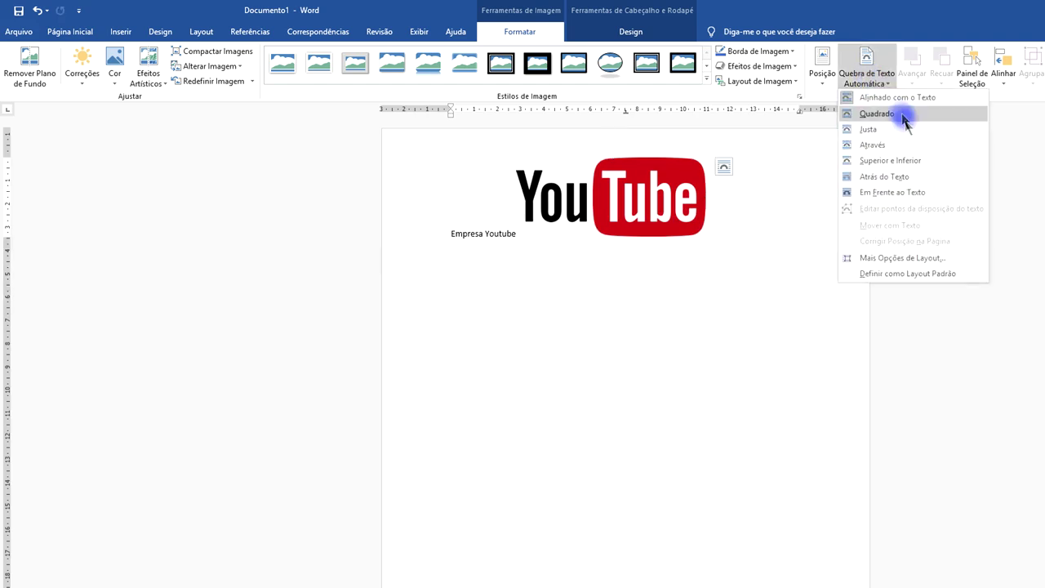
click(893, 193)
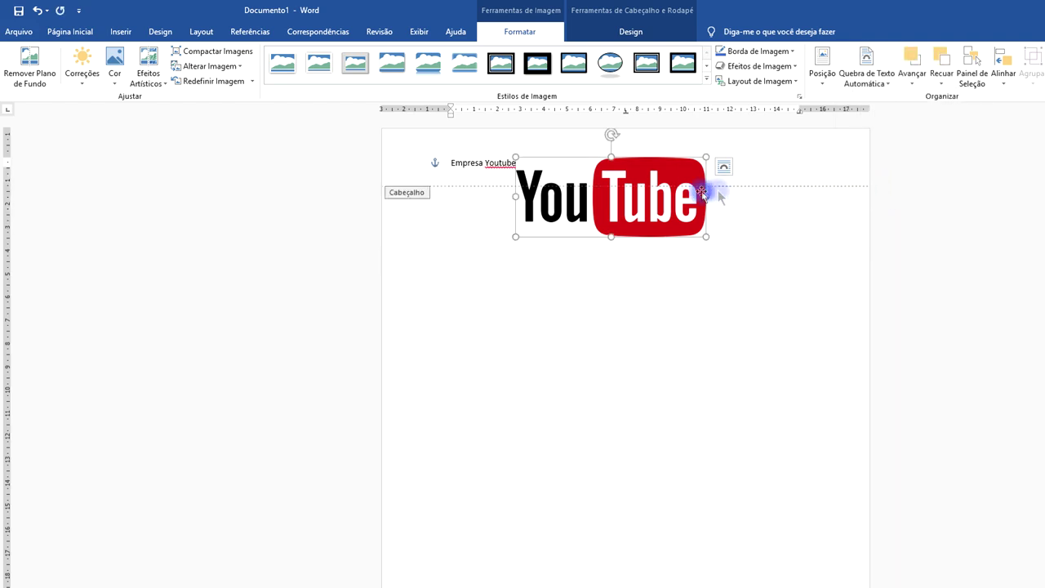
mouse_move(705, 235)
mouse_down()
mouse_move(575, 173)
mouse_move(654, 171)
mouse_move(643, 177)
mouse_up()
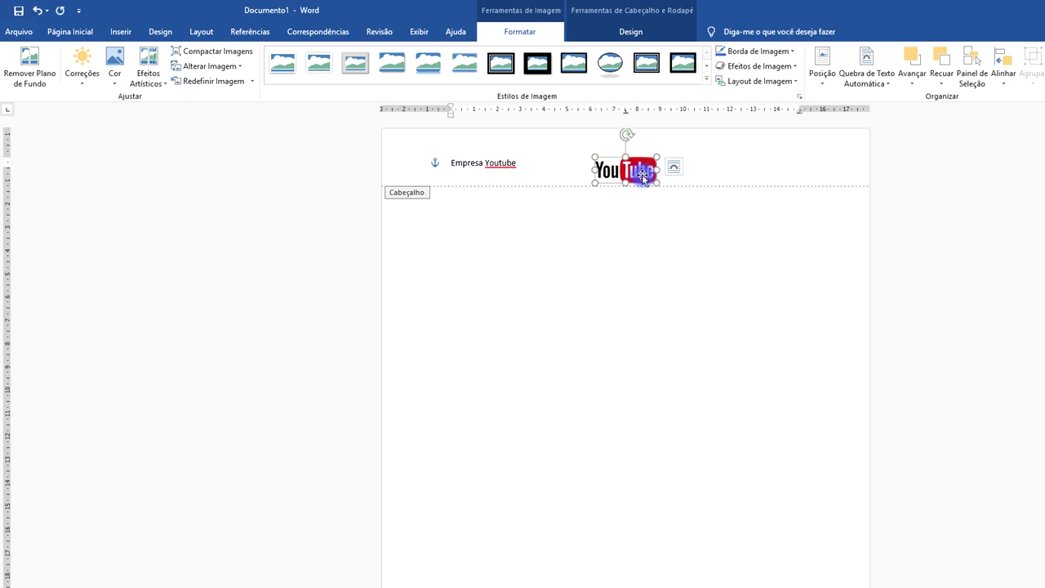
click(521, 164)
- Cut the 'Empresa Youtube' text out of the header
drag(521, 163, 451, 158)
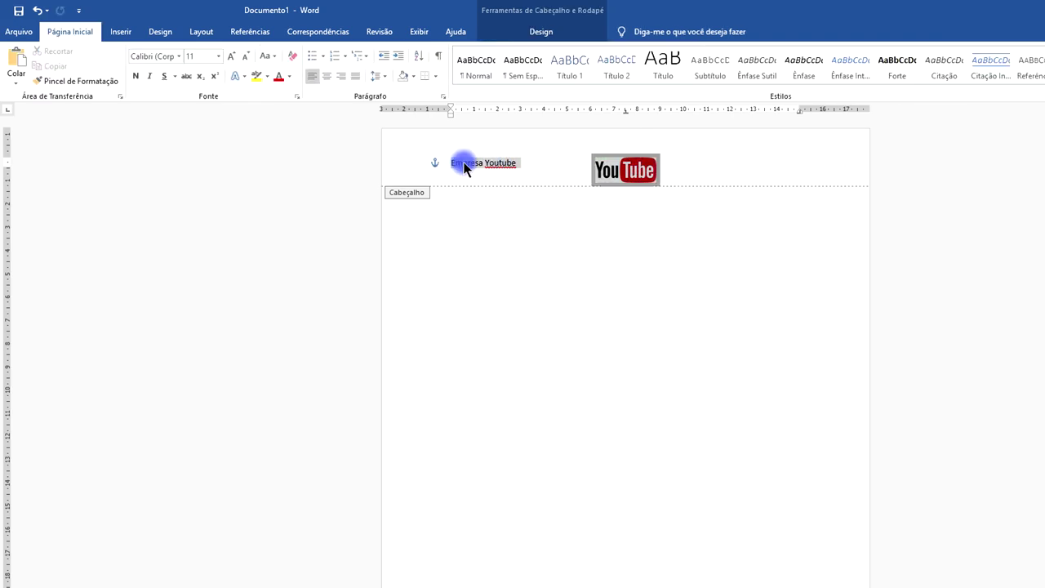
click(463, 164)
drag(467, 161, 513, 165)
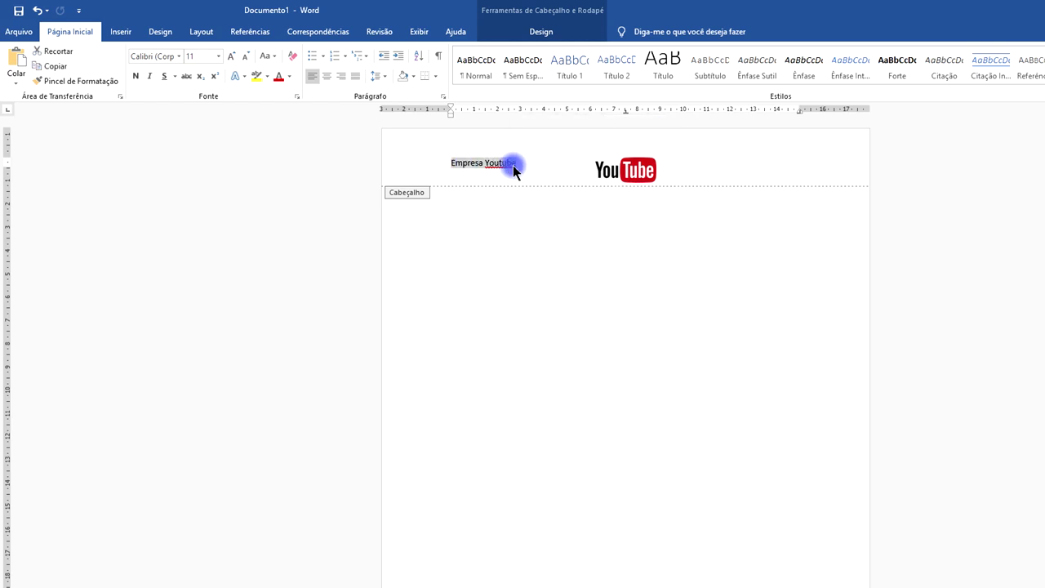
right_click(513, 166)
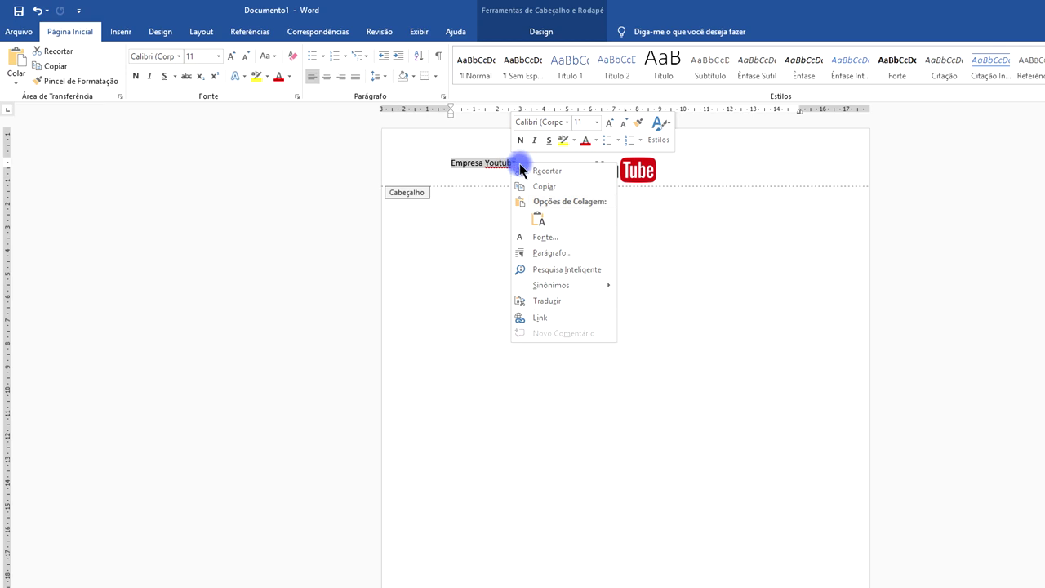
click(542, 170)
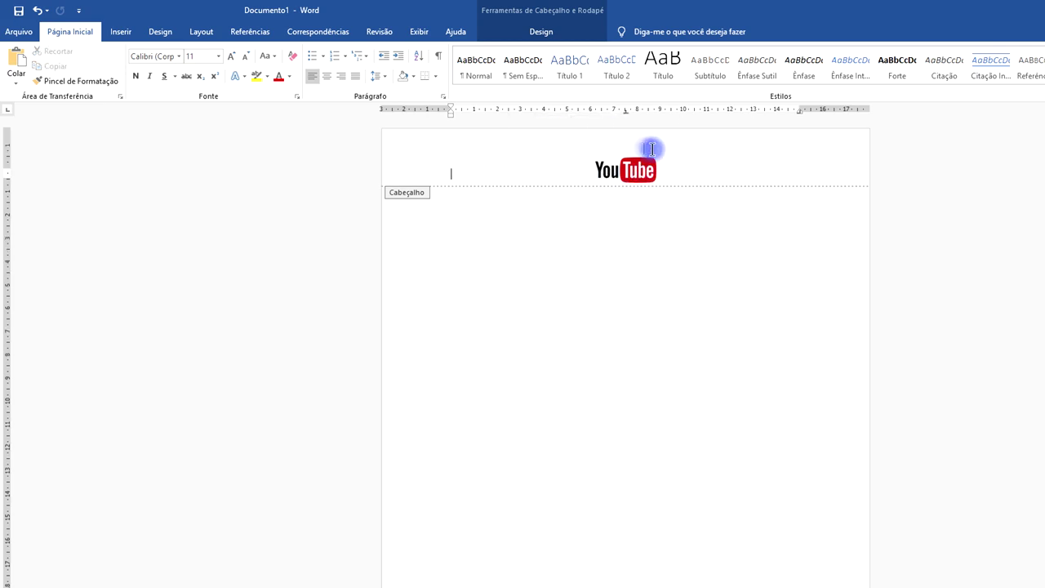
- Paste 'Empresa Youtube' into a Simples text box and move it above the logo
click(122, 33)
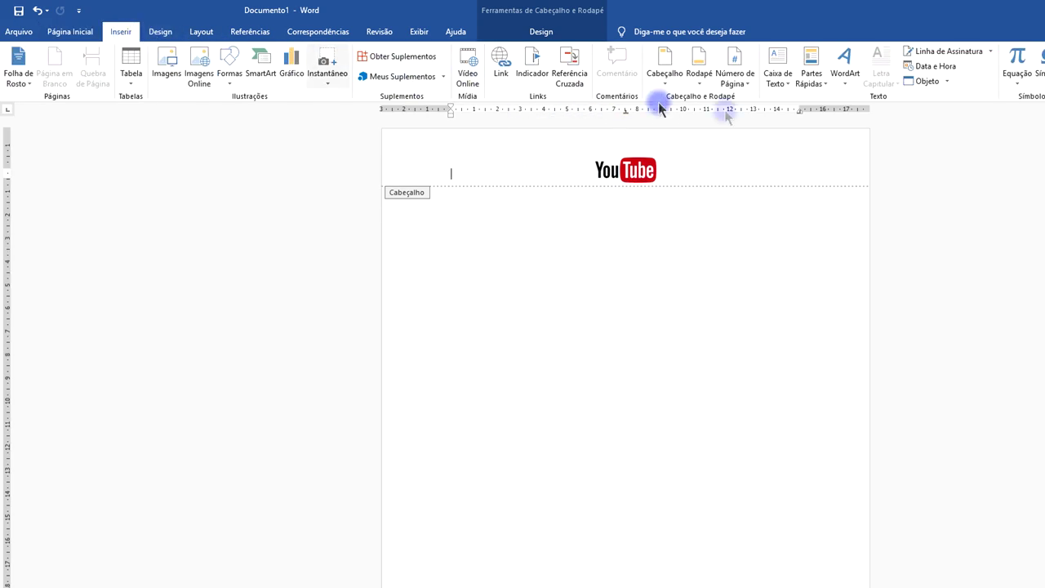
click(774, 75)
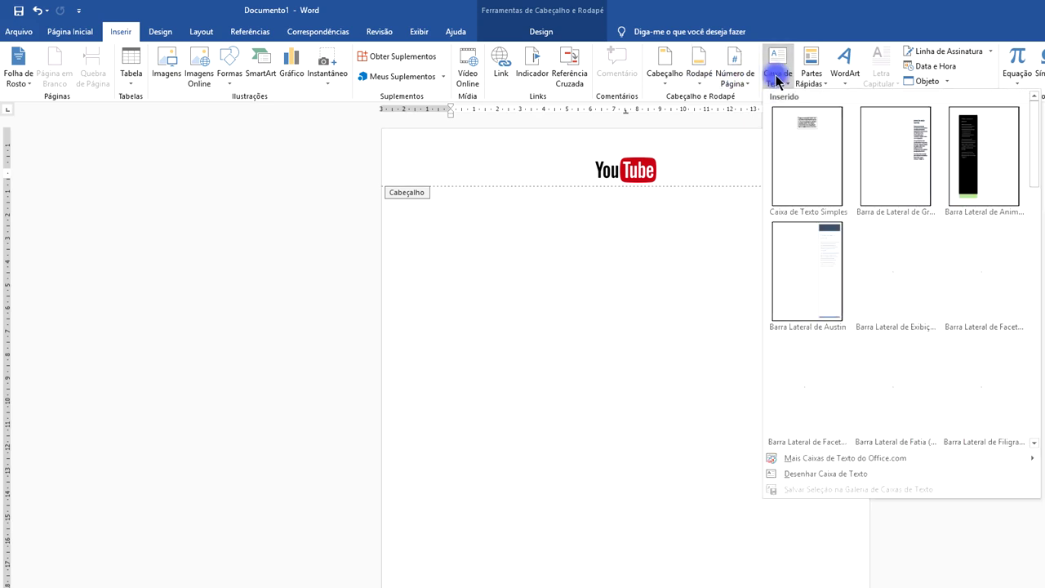
click(797, 131)
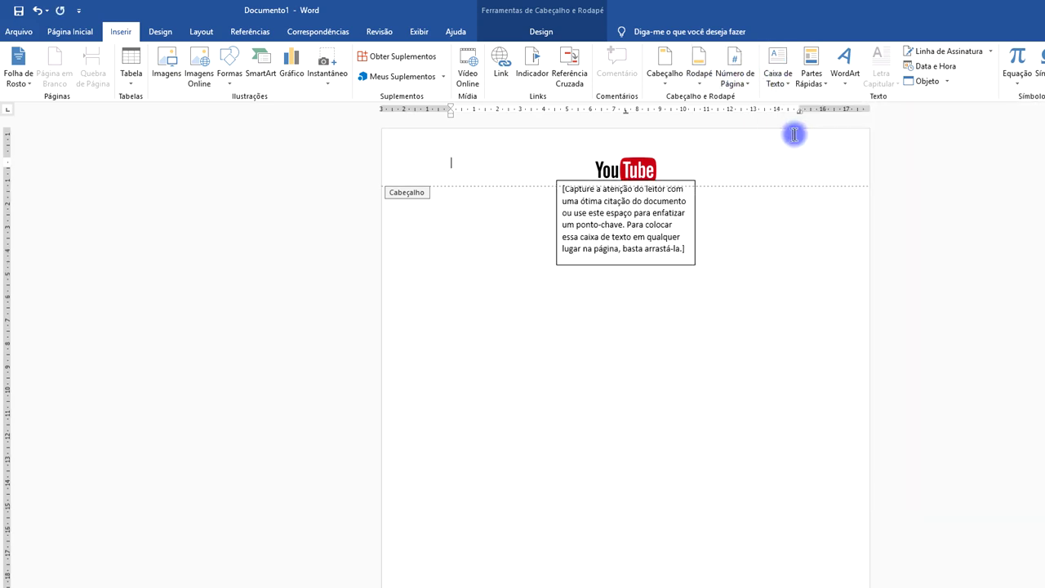
click(649, 205)
key(ctrl+v)
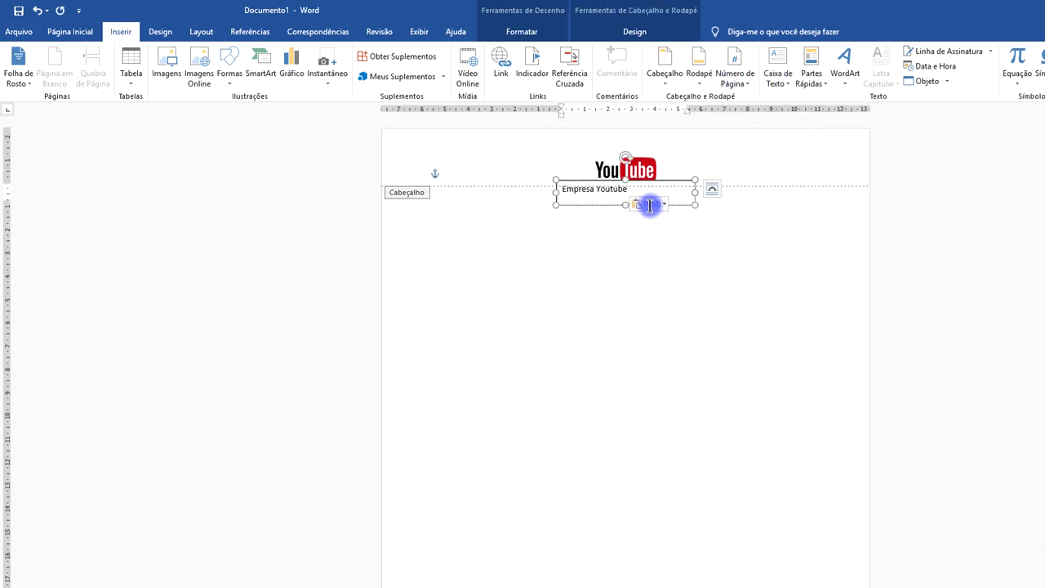
drag(672, 172, 684, 132)
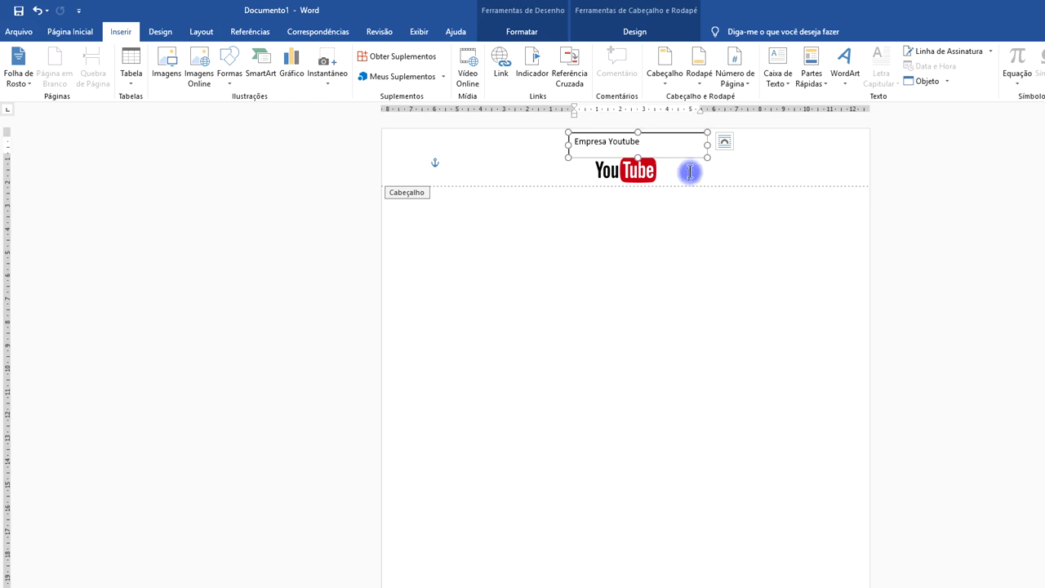
double_click(678, 252)
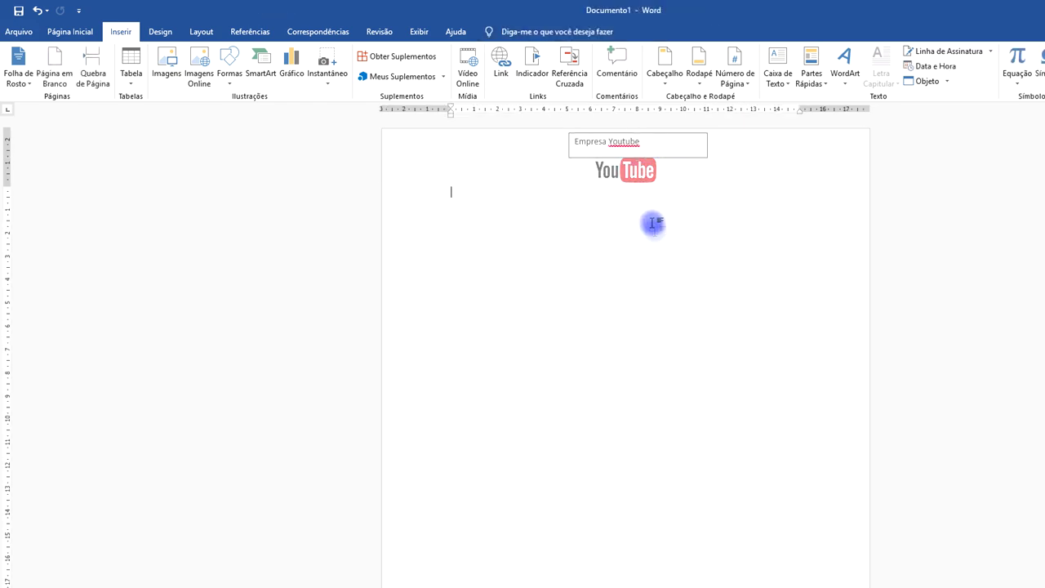
double_click(628, 163)
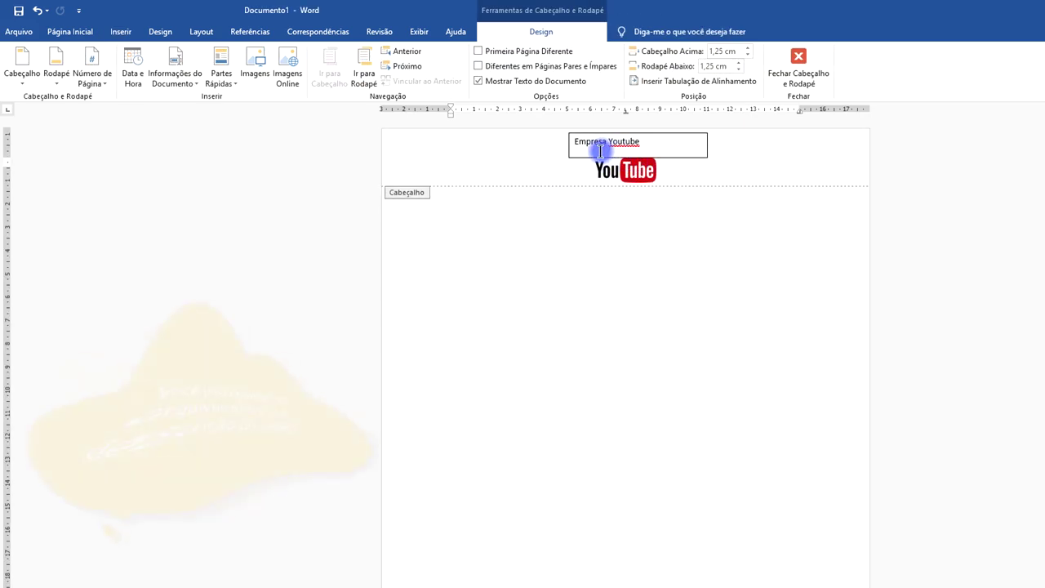
click(646, 143)
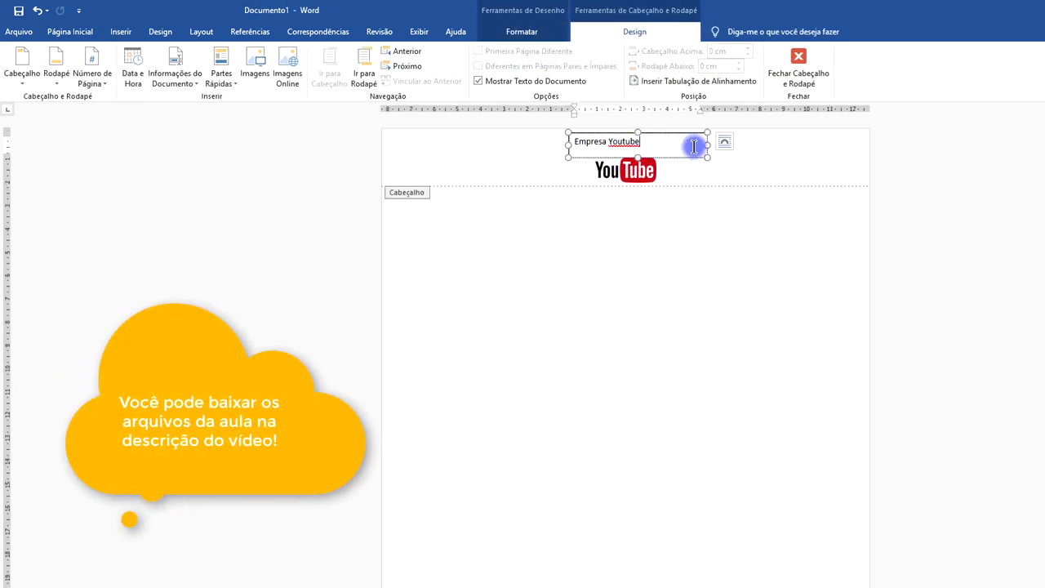
- Add the street address line and a 'Fone:' phone line under 'Empresa Youtube', removing the AutoCorrect emoji
key(Return)
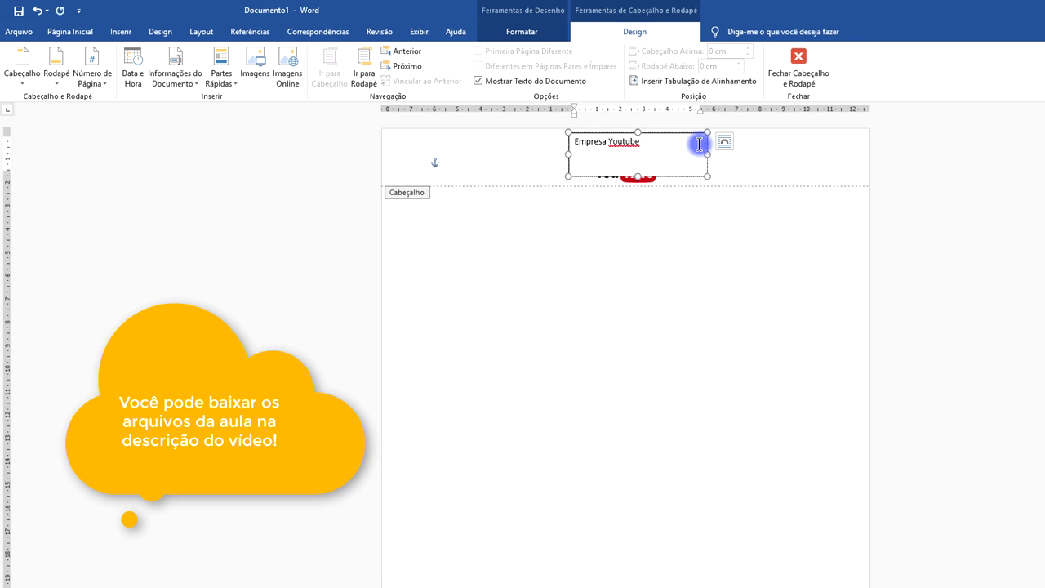
key(BackSpace)
key(shift+Return)
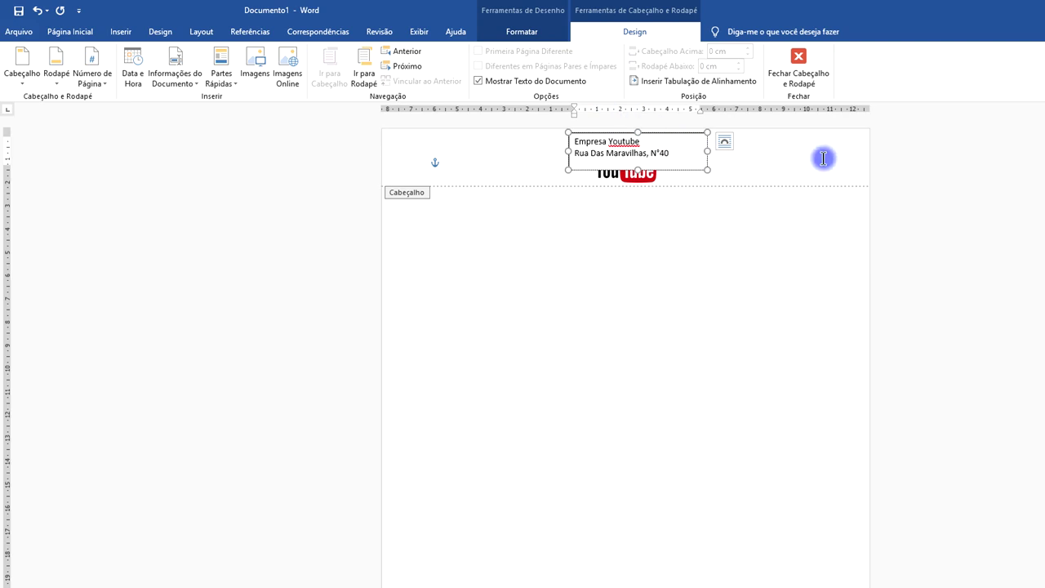
key(Return)
text(Fone:)
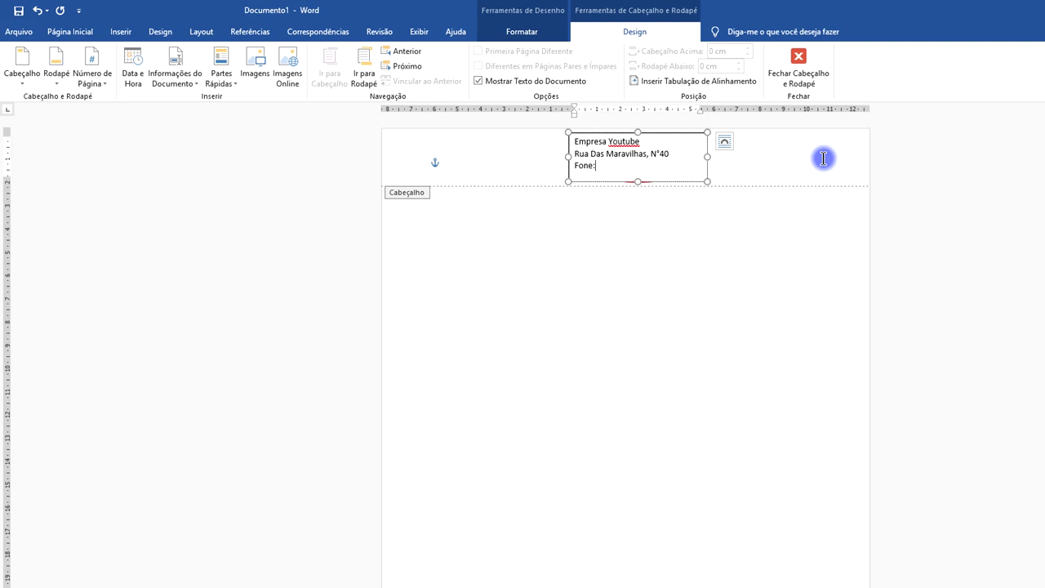
text(()
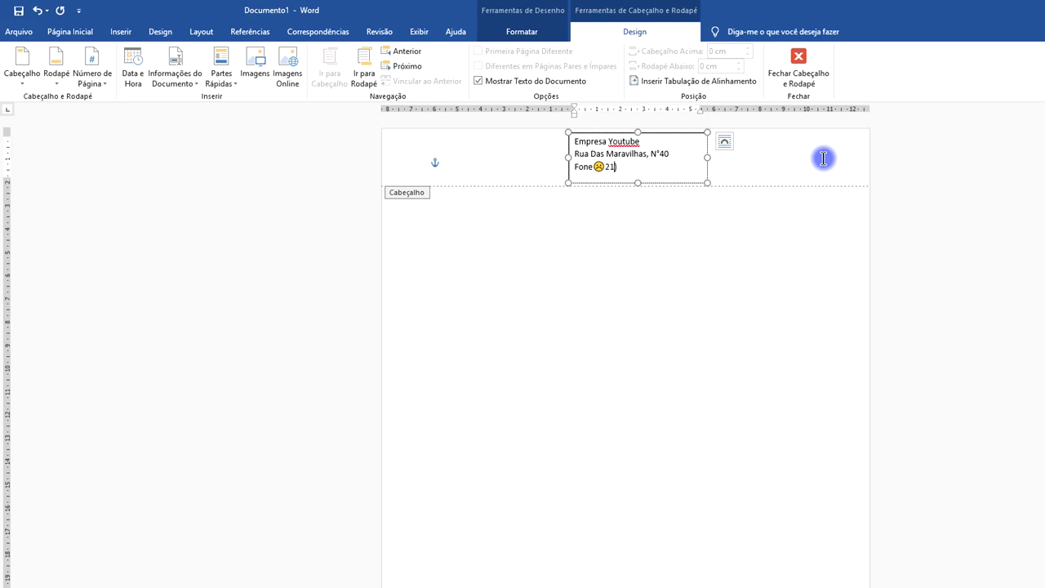
key(BackSpace)
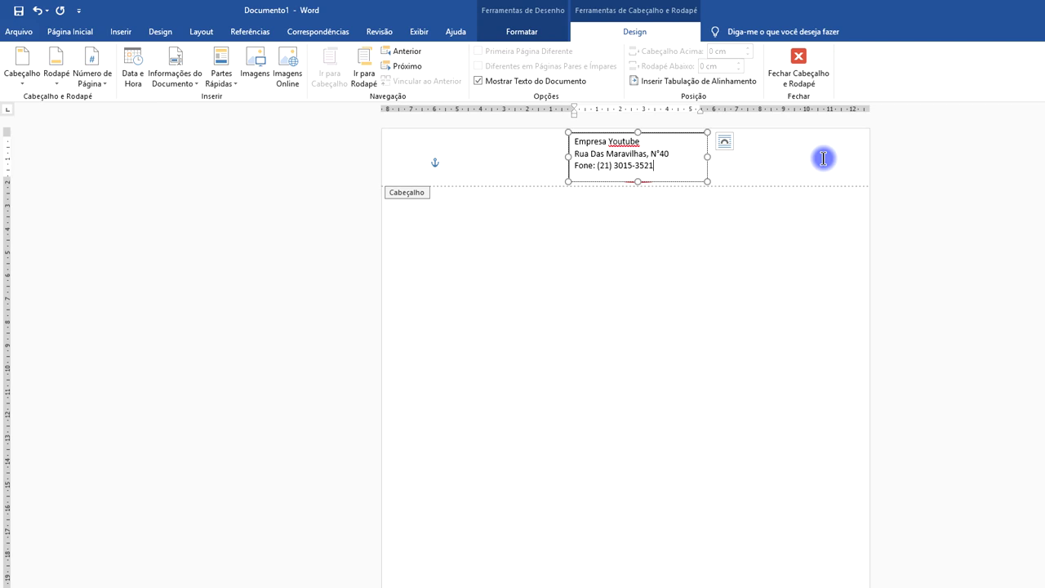
double_click(716, 256)
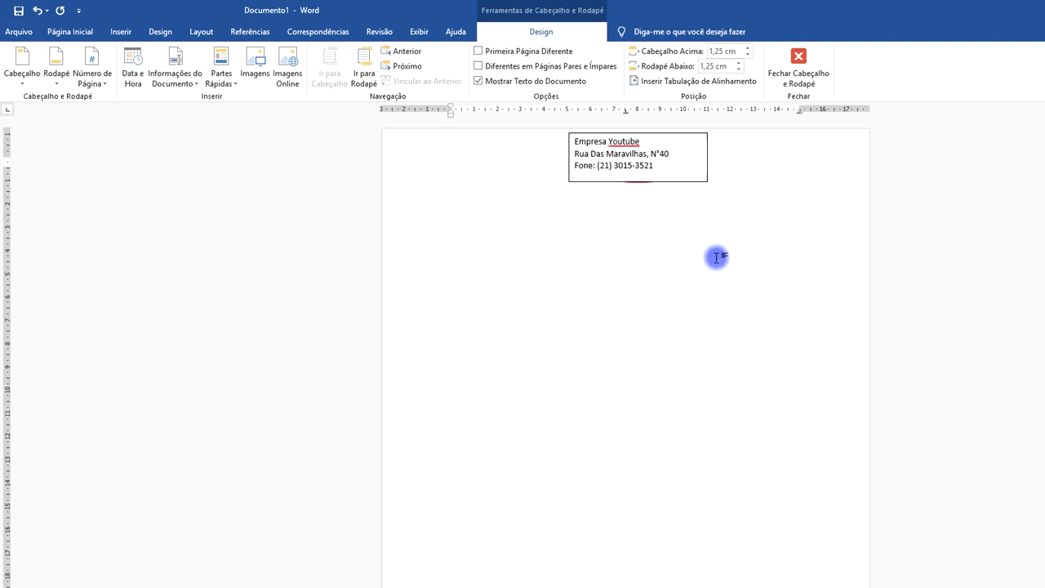
double_click(695, 136)
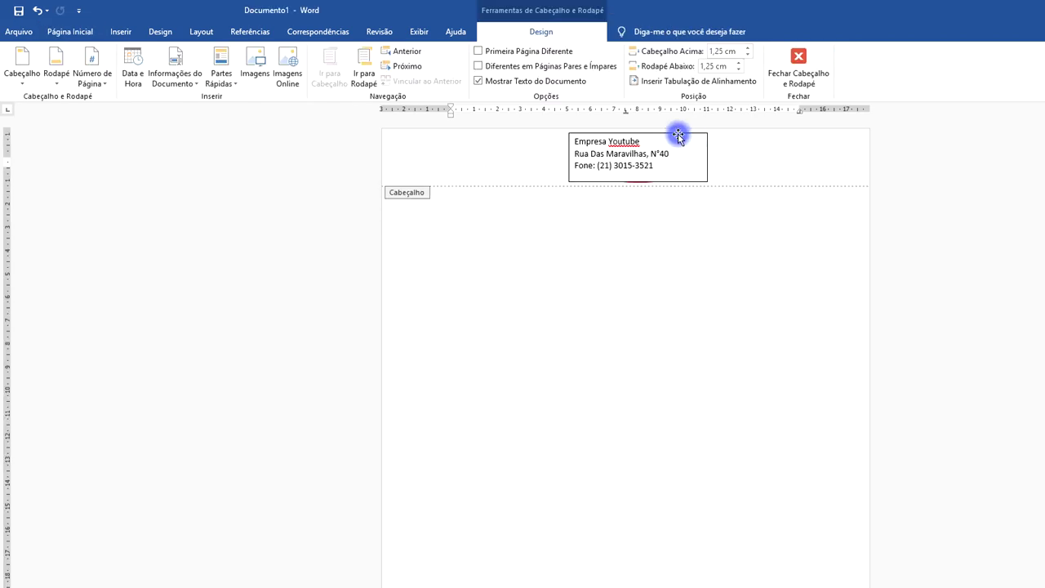
click(678, 135)
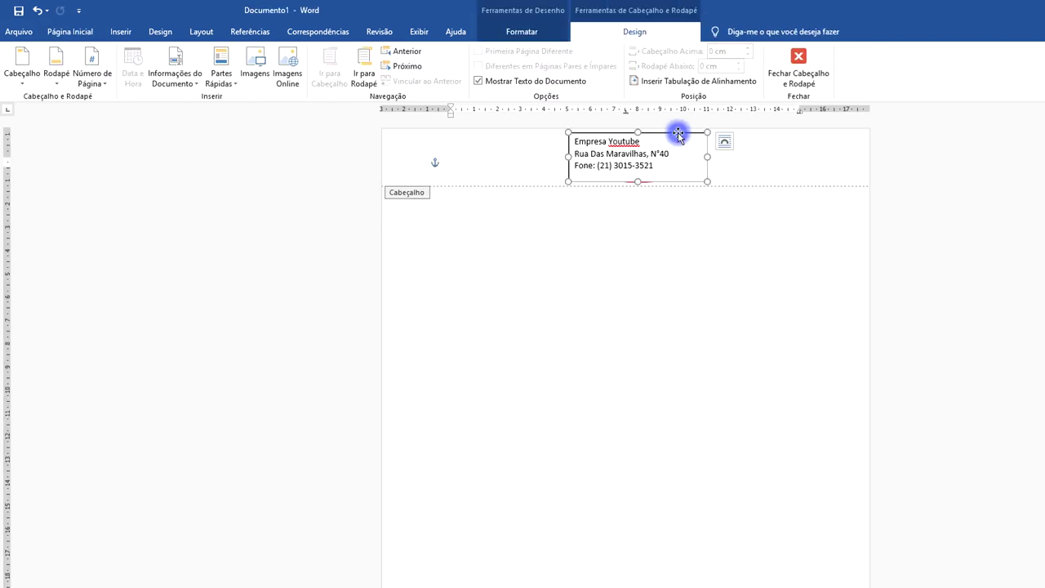
- Set the header text box to Sem Preenchimento fill and Sem Contorno outline
click(539, 36)
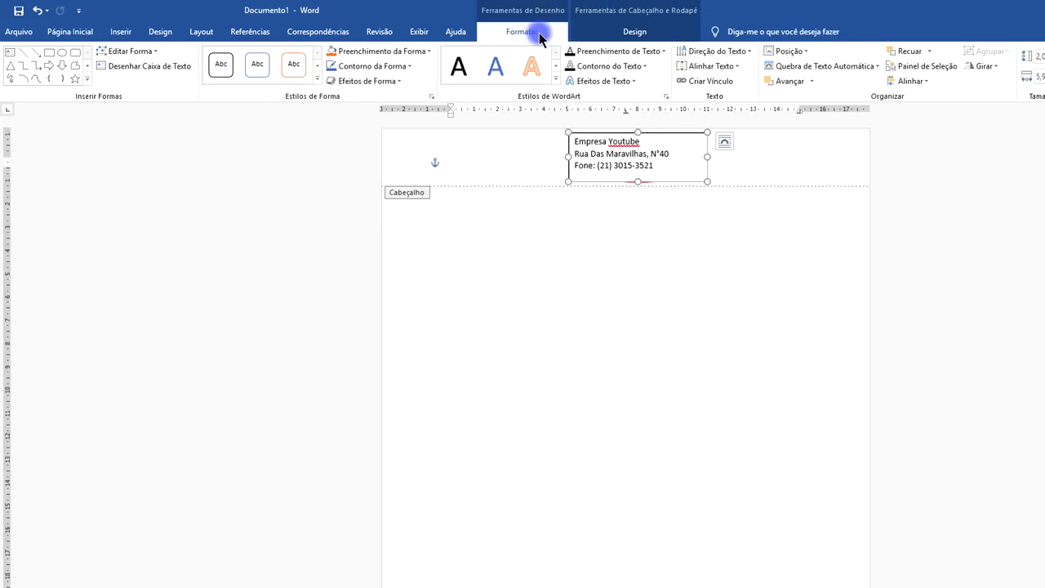
click(401, 50)
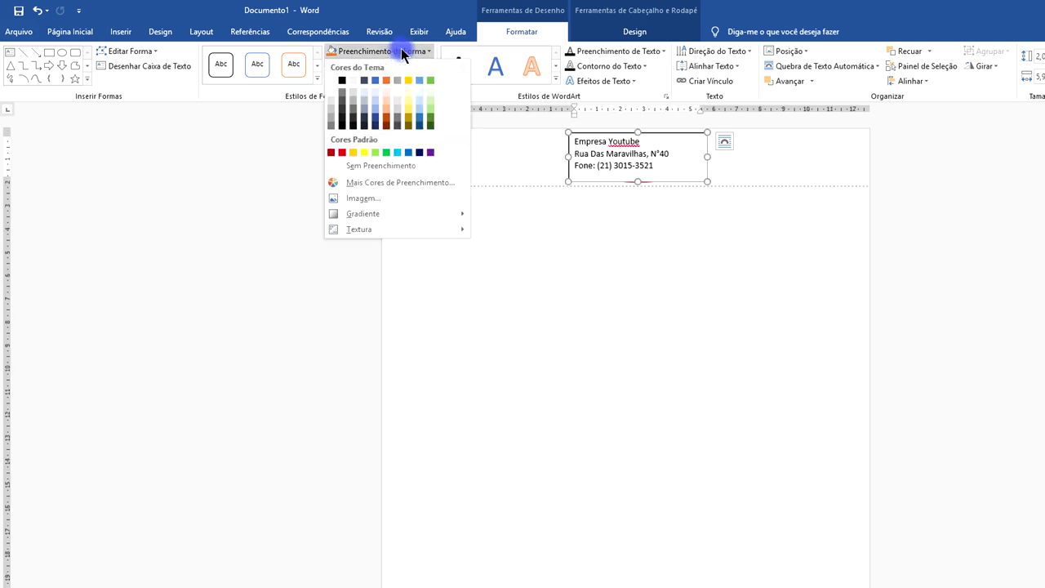
click(372, 163)
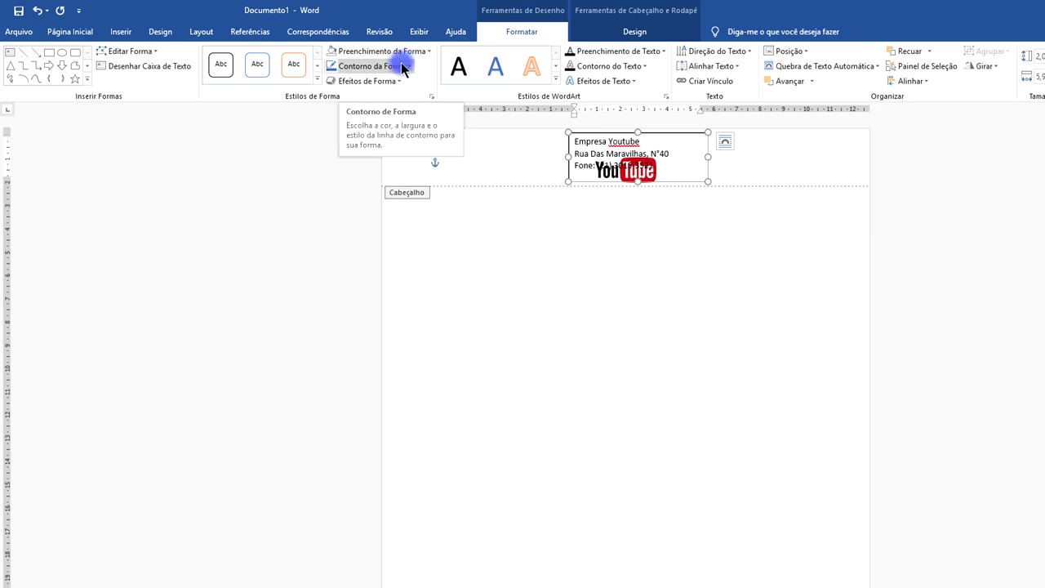
click(402, 66)
click(380, 181)
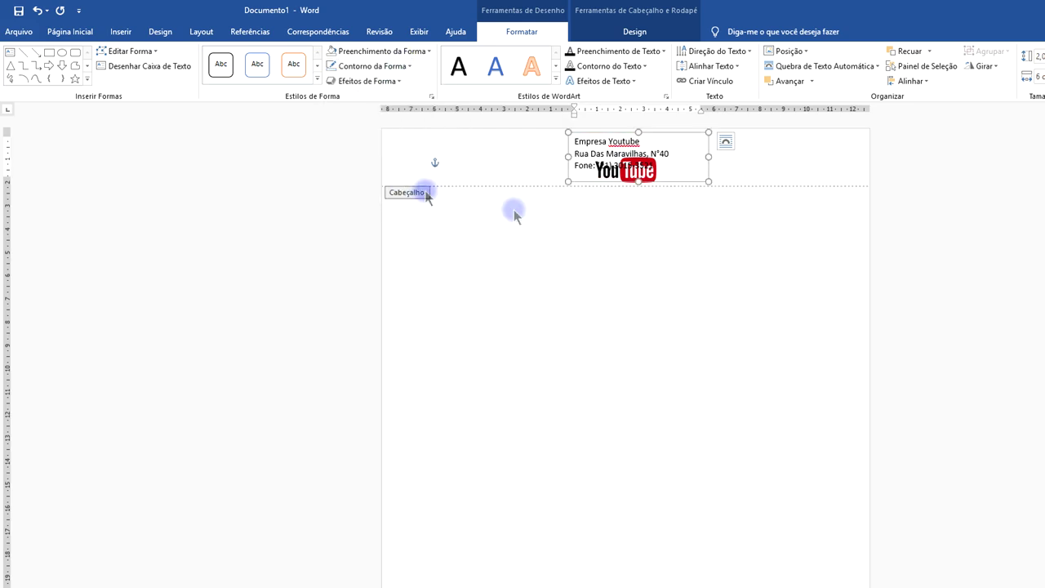
click(765, 160)
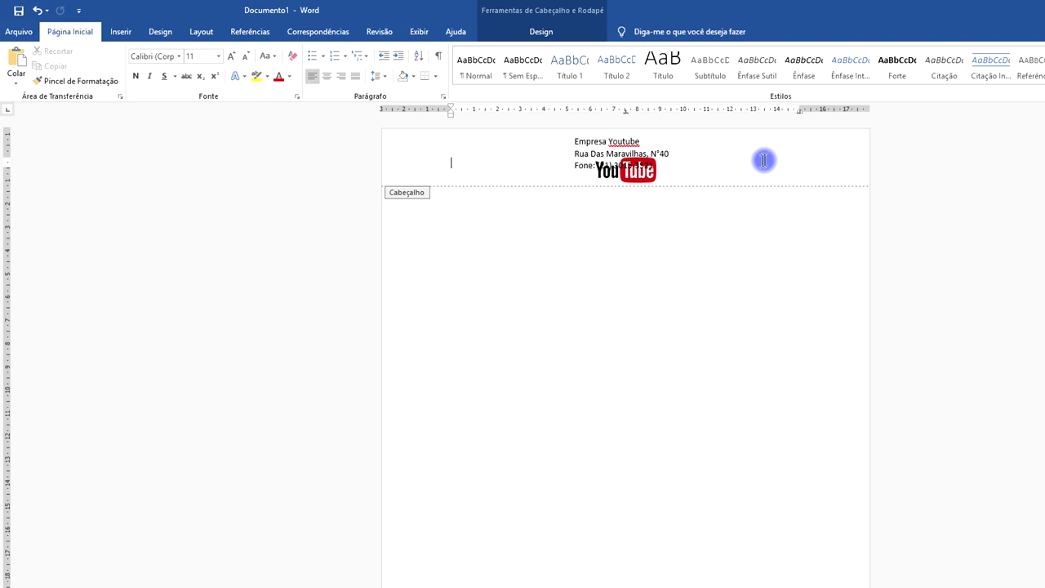
click(595, 171)
click(546, 159)
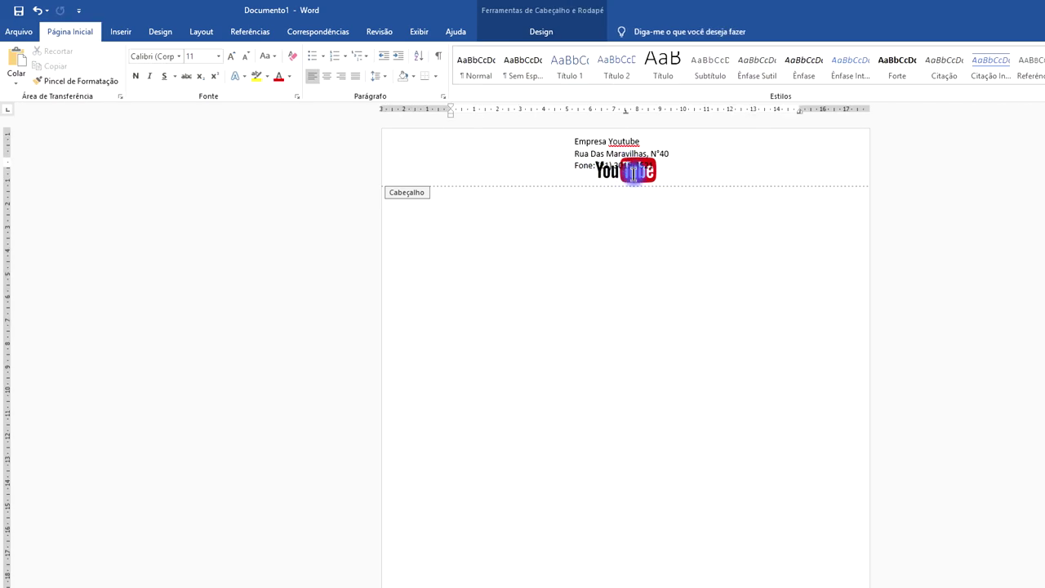
- Shift the text box slightly and nudge the YouTube logo below the address lines
click(637, 169)
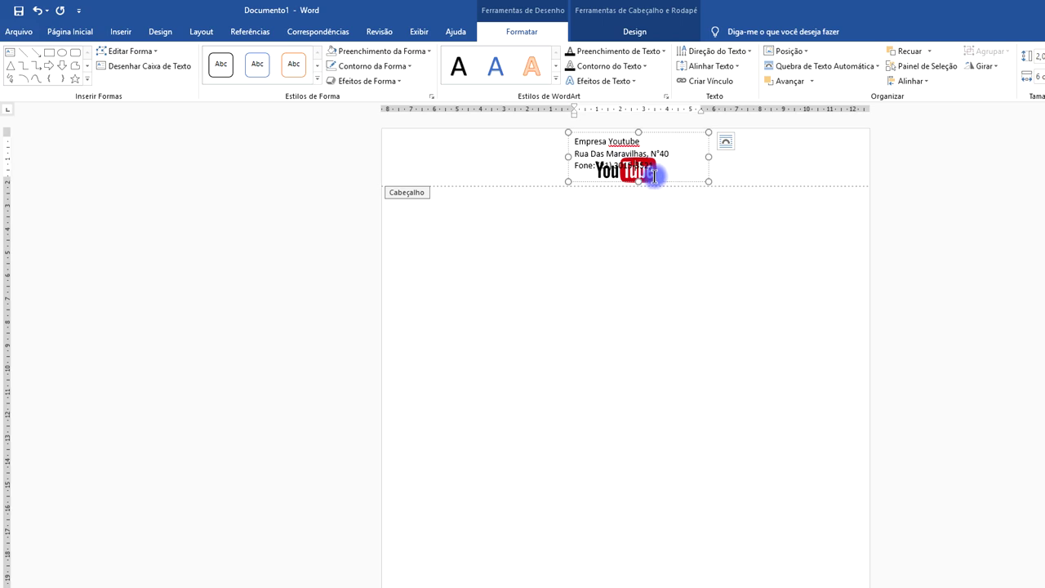
mouse_move(653, 181)
mouse_down()
mouse_move(644, 178)
mouse_move(658, 175)
mouse_up()
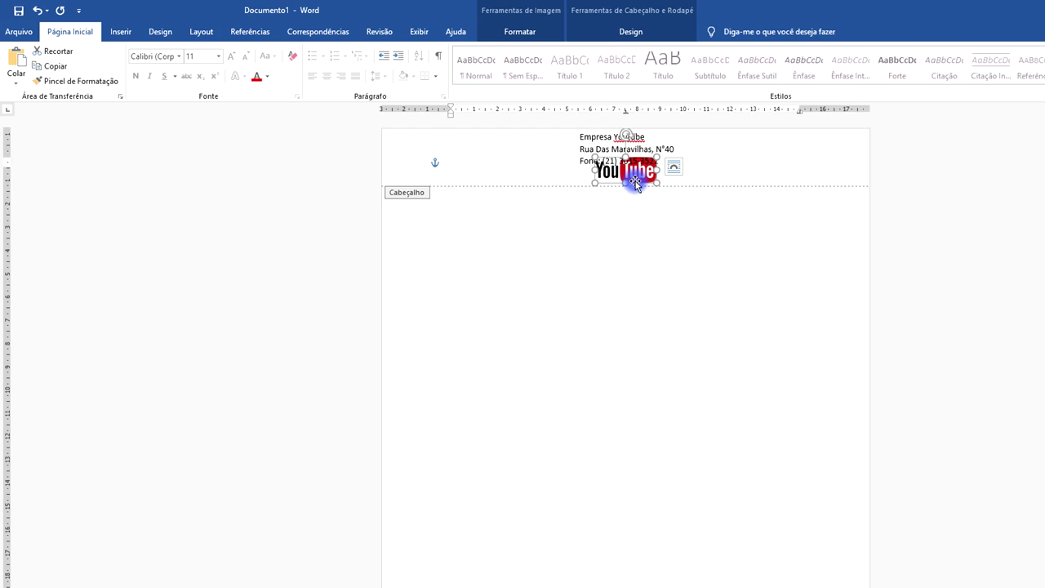
drag(639, 184, 636, 181)
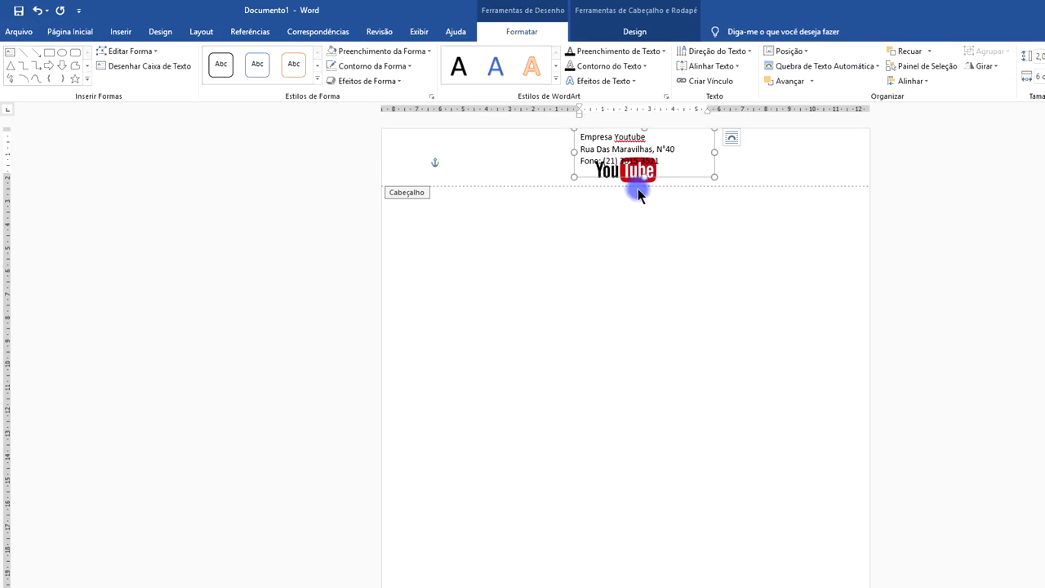
click(632, 178)
key(Down)
key(Down)
key(Down)
key(Down)
key(Down)
key(Down)
key(Down)
key(Down)
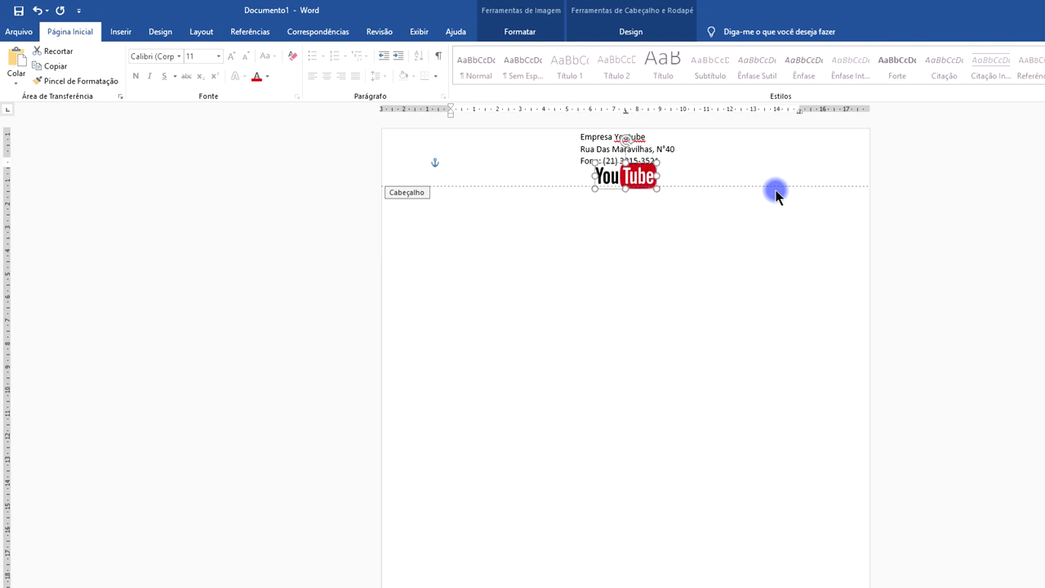
key(Down)
key(Down)
key(Down)
key(Down)
key(Down)
key(Down)
key(Down)
key(Left)
key(Left)
key(Left)
key(Left)
key(Left)
key(Left)
key(Left)
key(Left)
key(Right)
key(Right)
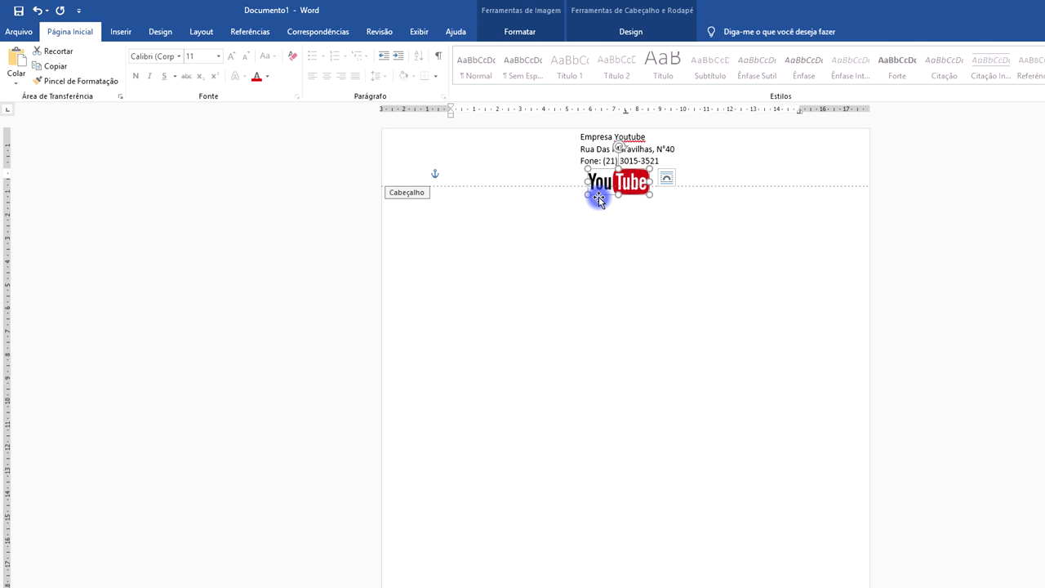
key(Up)
key(Up)
key(Up)
key(Up)
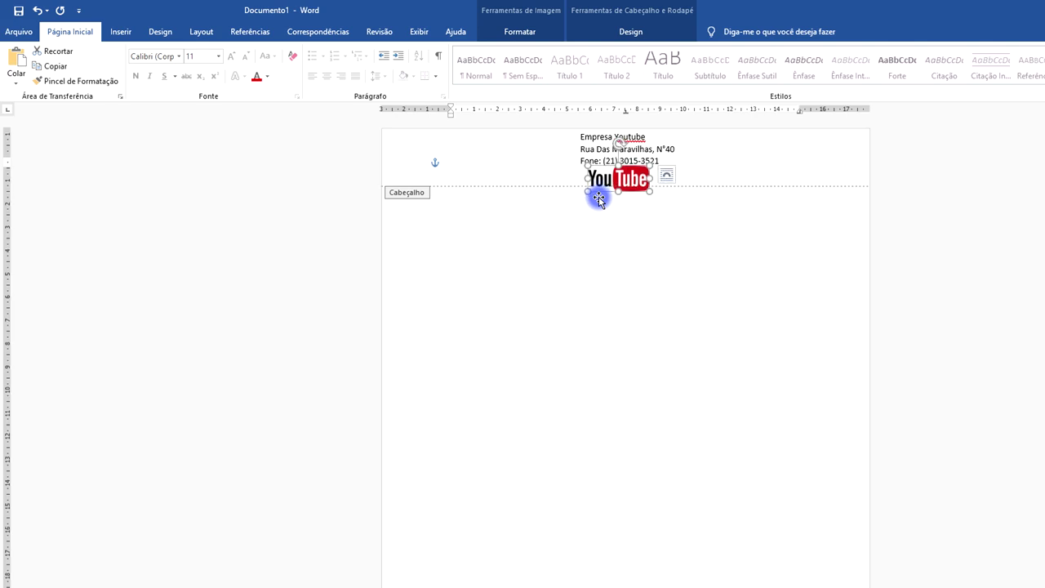
- Shrink the logo, undo its jump to the right edge, and return to the body
drag(589, 193, 606, 184)
key(Left)
key(Left)
key(Left)
key(Left)
key(Left)
key(Left)
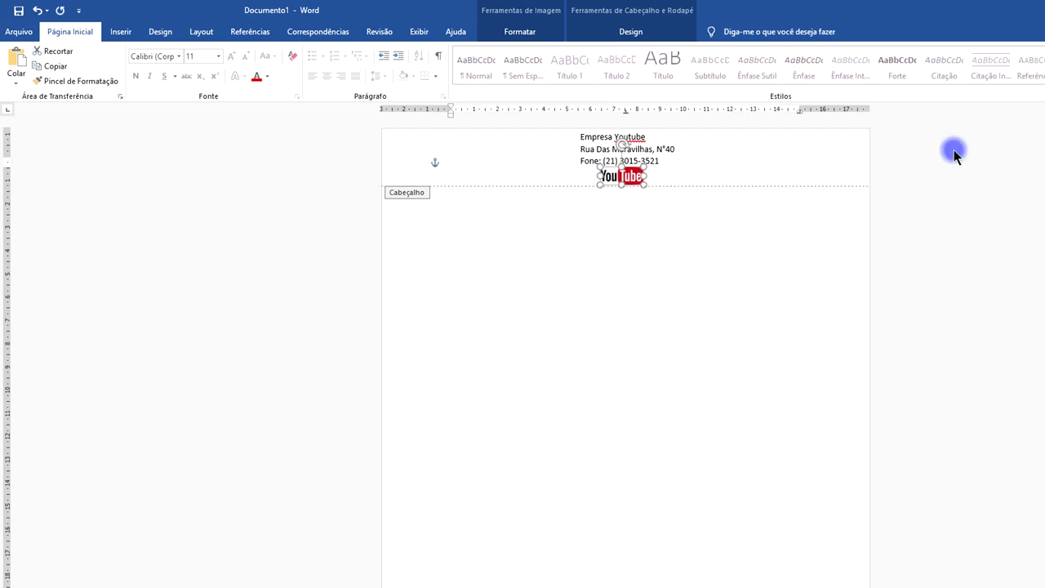
mouse_move(634, 176)
mouse_down()
mouse_move(787, 142)
mouse_move(633, 163)
mouse_move(831, 150)
mouse_up()
click(627, 175)
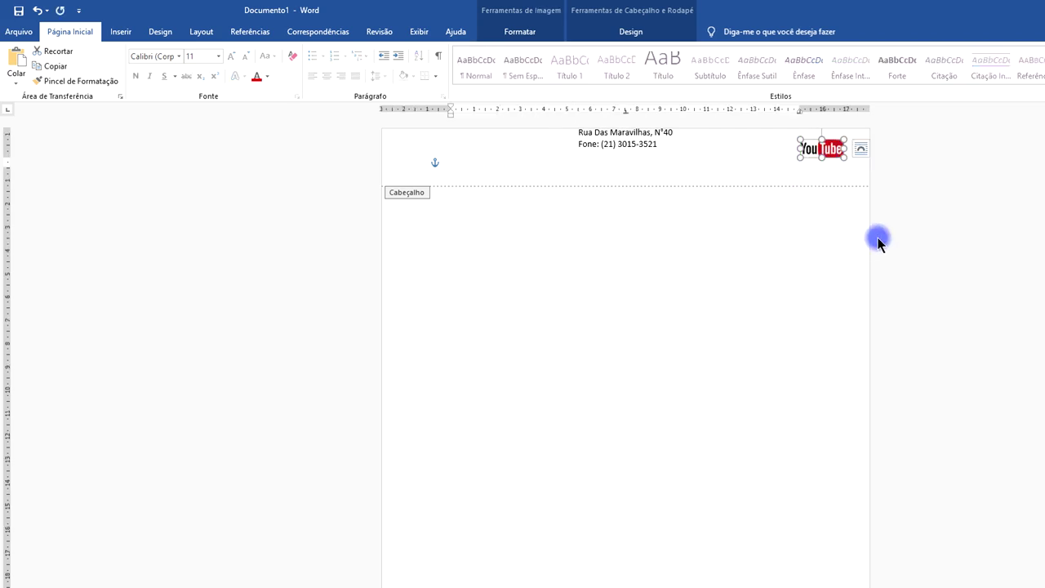
key(ctrl+z)
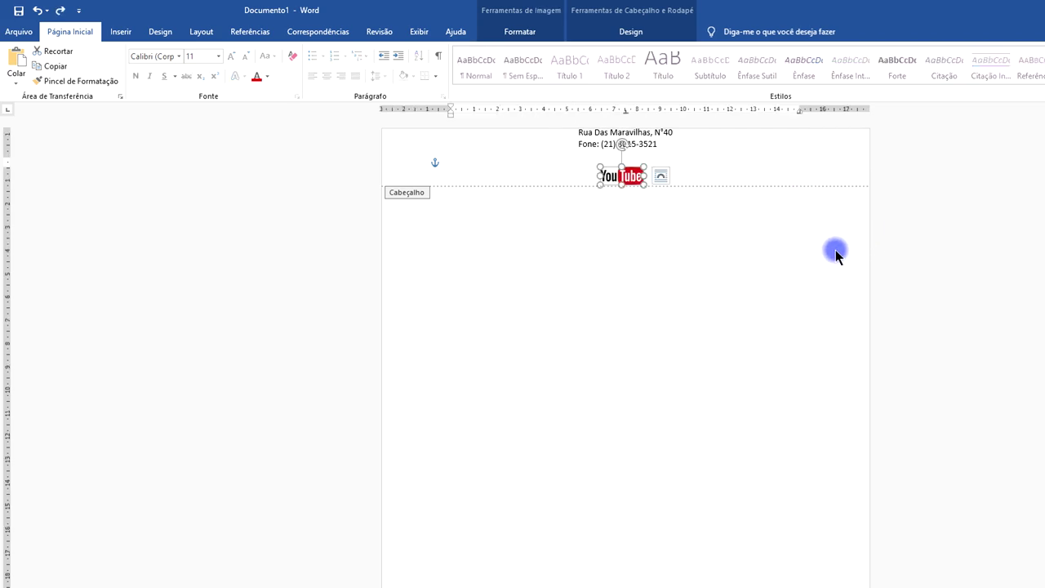
key(ctrl+z)
double_click(701, 238)
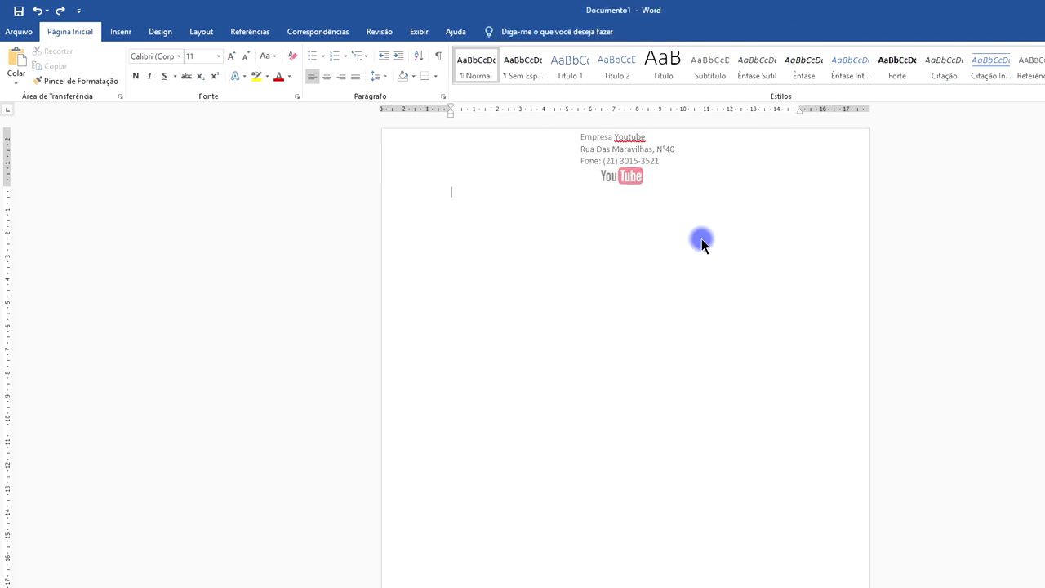
- Add 'Youtube' to the dictionary from the header, then return to the body
double_click(627, 151)
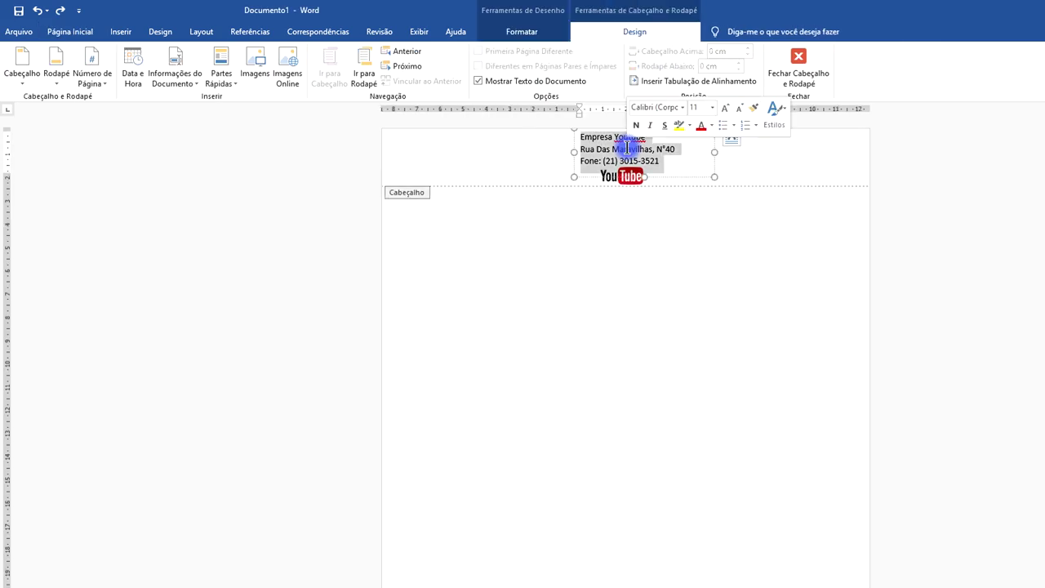
right_click(627, 134)
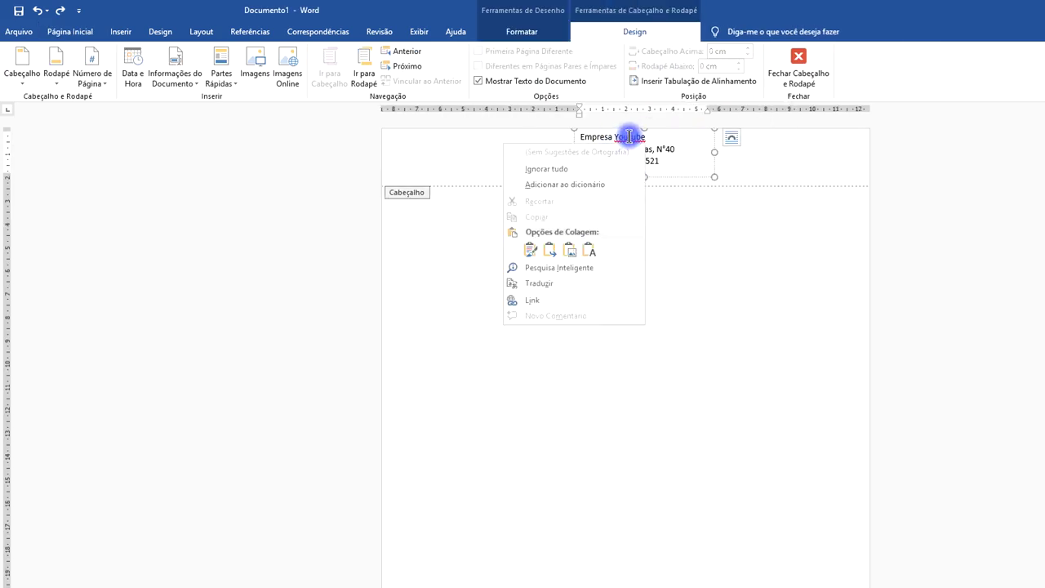
click(593, 186)
click(593, 187)
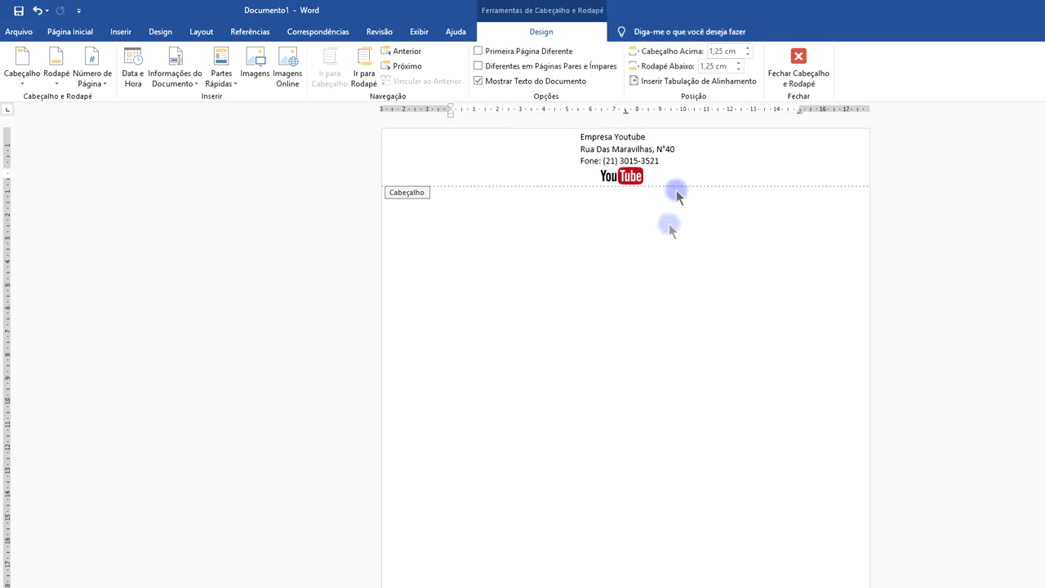
right_click(634, 137)
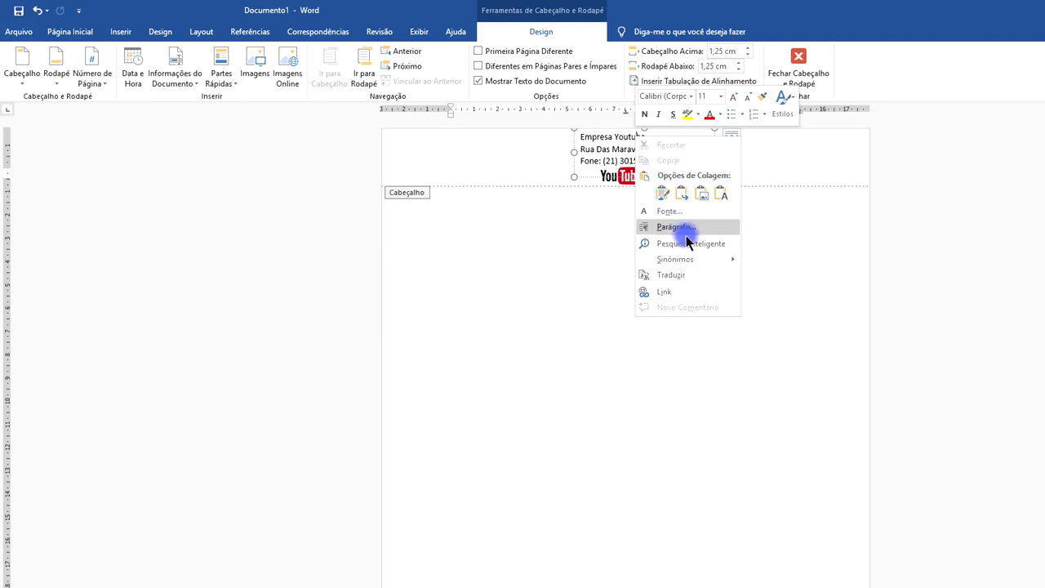
click(647, 144)
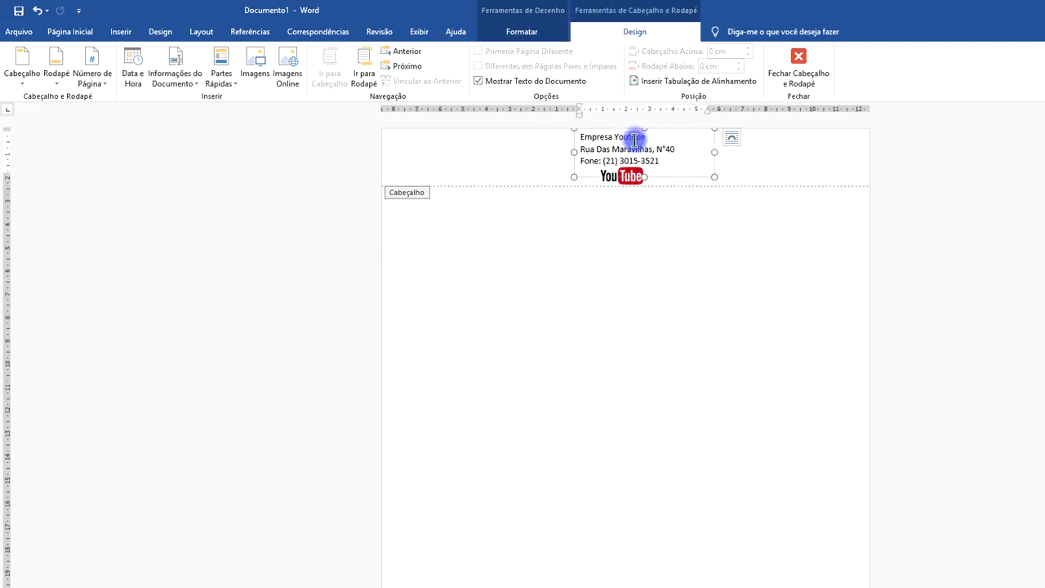
double_click(666, 280)
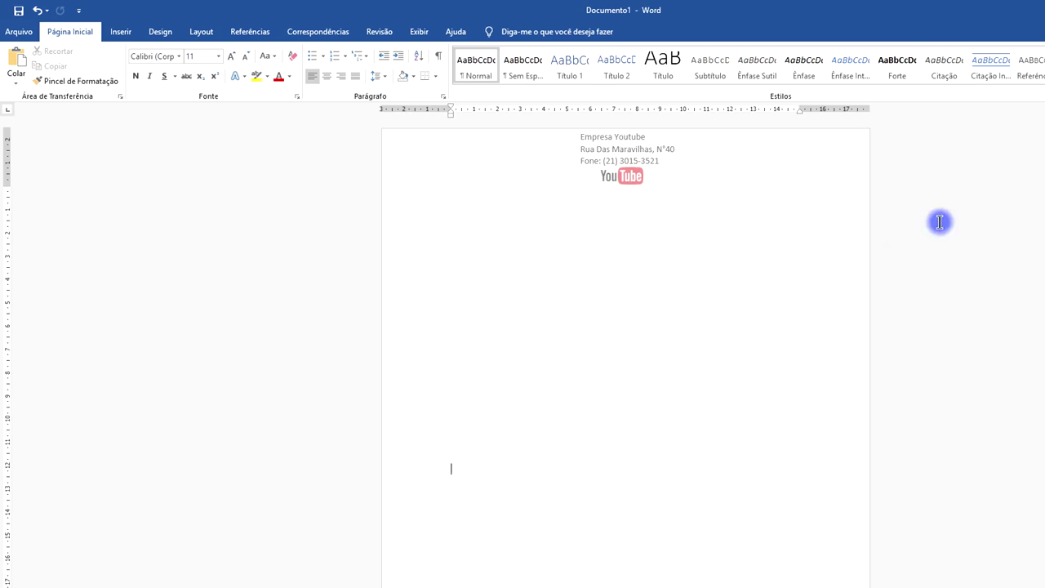
- Add blank lines to create a second page with the repeated header, zooming to 130%
key(Return)
key(Return)
key(Return)
key(Return)
key(Return)
key(Return)
key(Return)
key(Return)
key(Return)
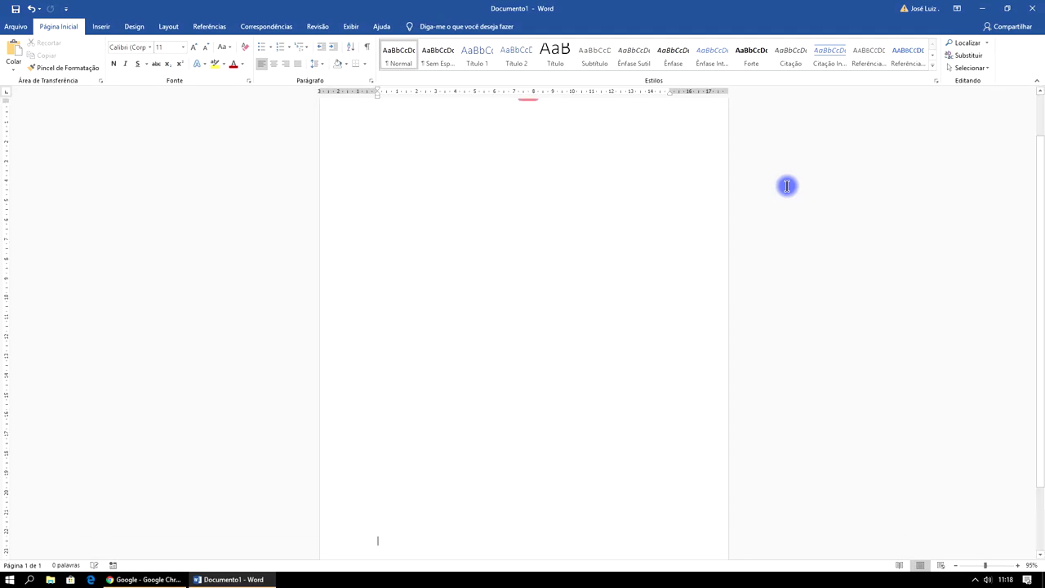
key(Return)
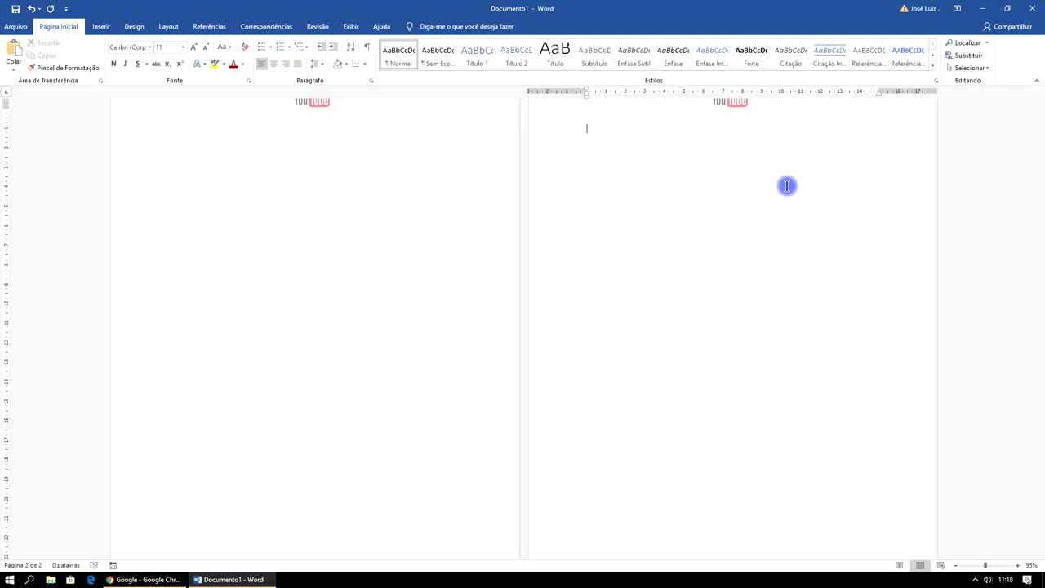
scroll(787, 186, up, 1)
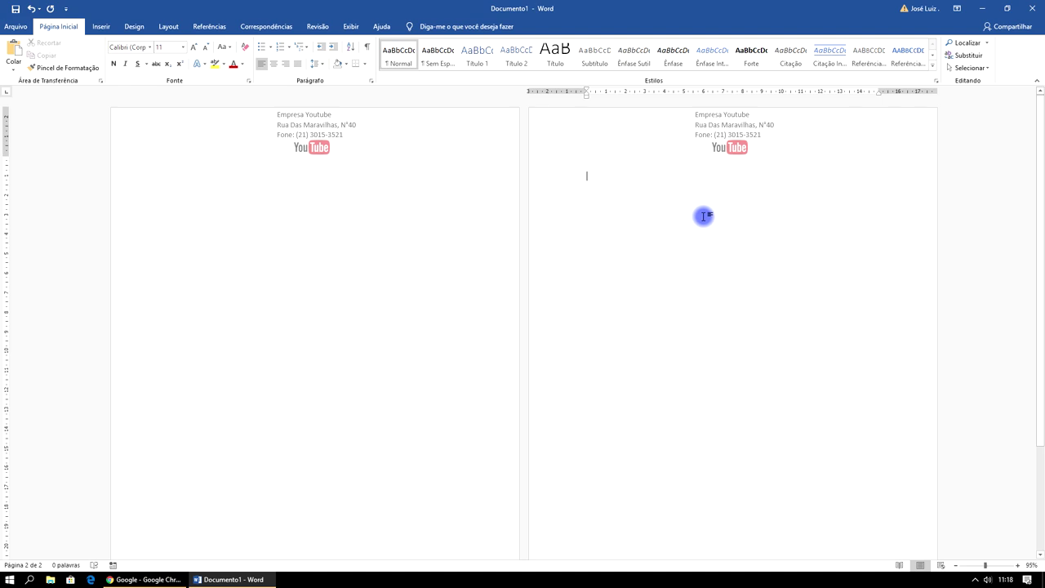
click(1017, 565)
click(1017, 565)
click(1016, 565)
click(1016, 565)
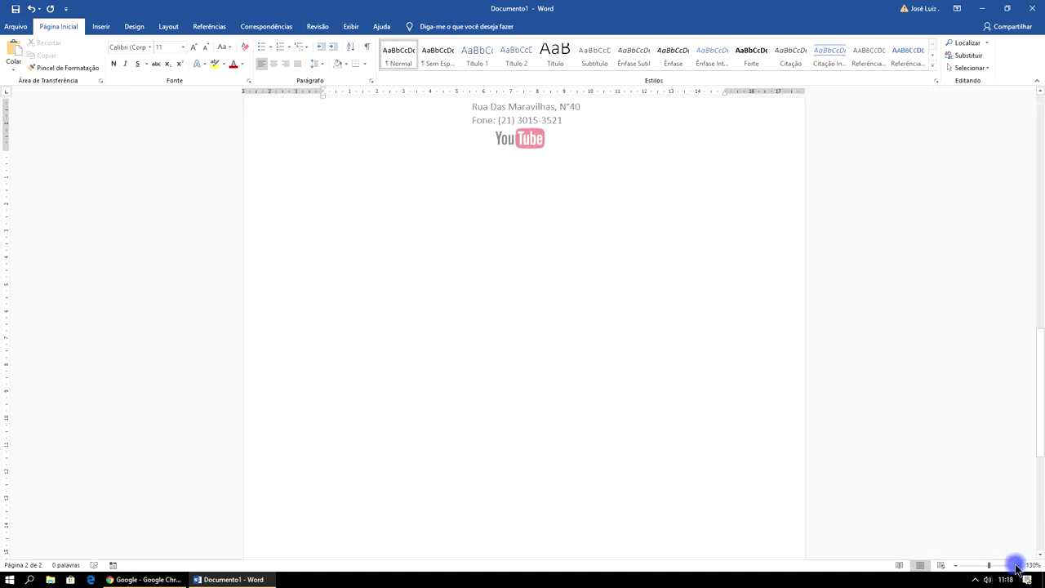
scroll(663, 284, up, 3)
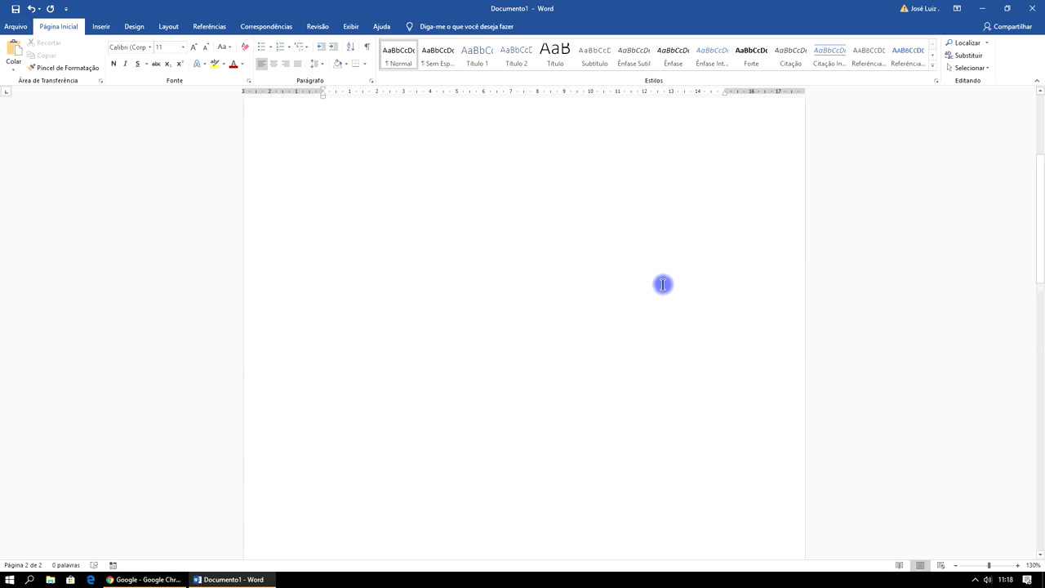
scroll(663, 284, down, 5)
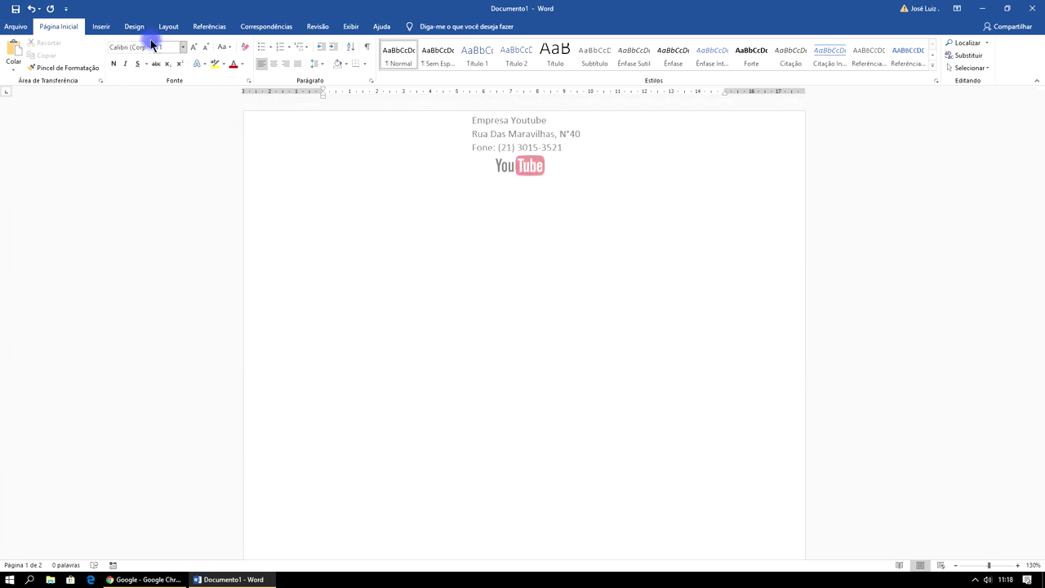
click(101, 27)
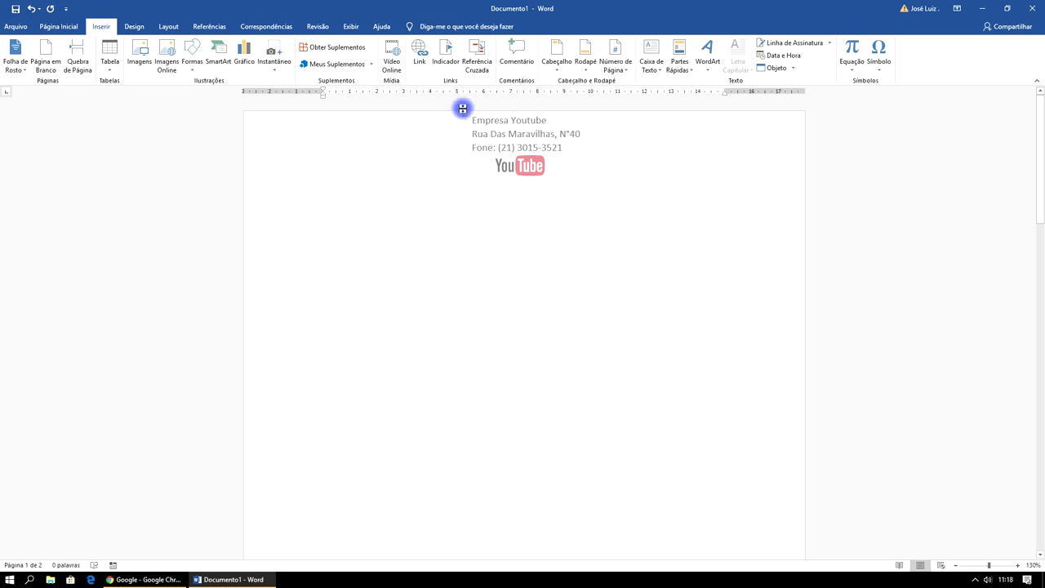
- Insert the Em Tiras footer design from the Rodapé gallery, showing a centred page number
click(584, 64)
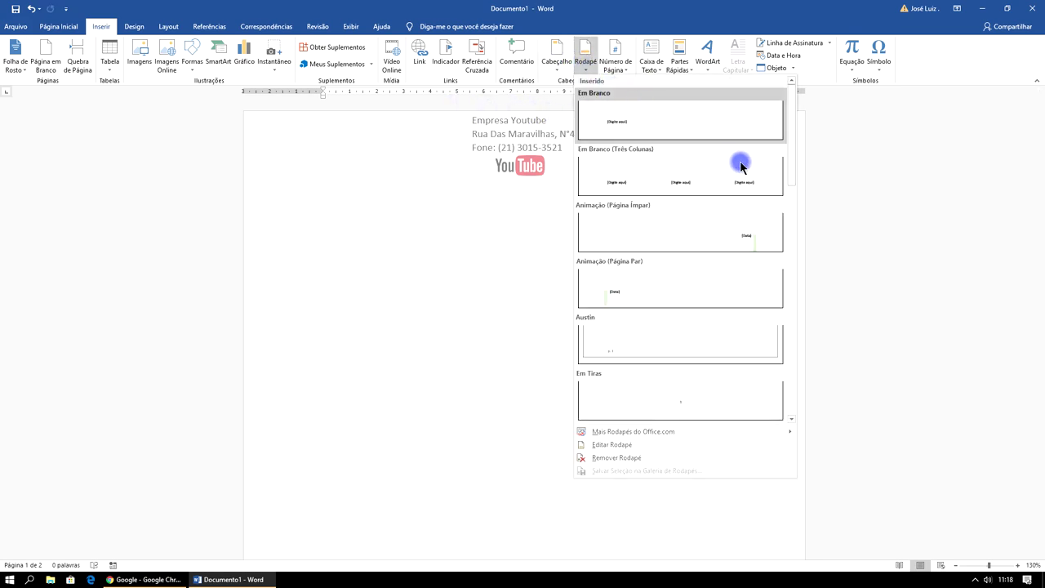
drag(792, 169, 791, 215)
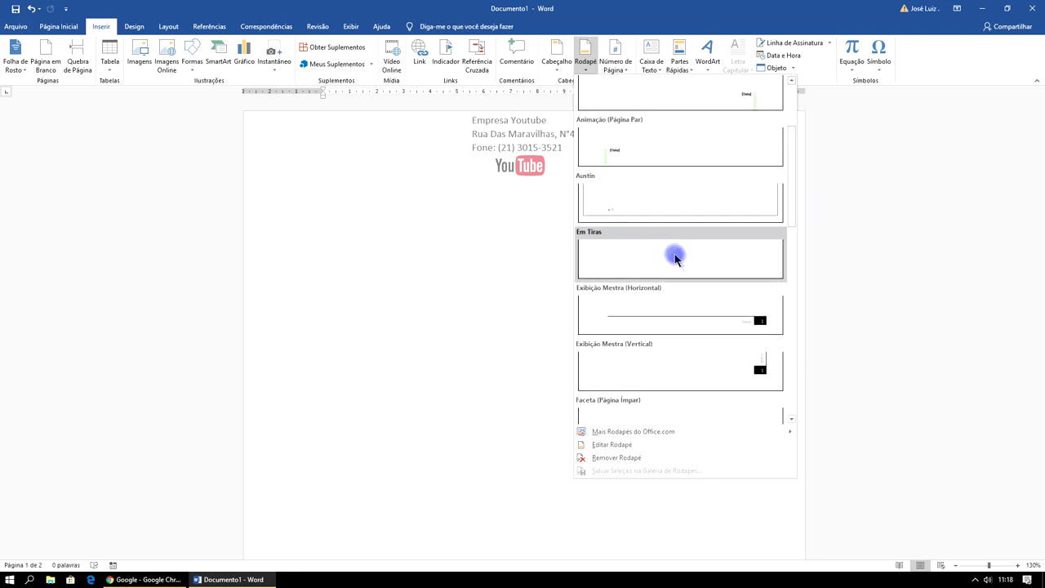
click(793, 227)
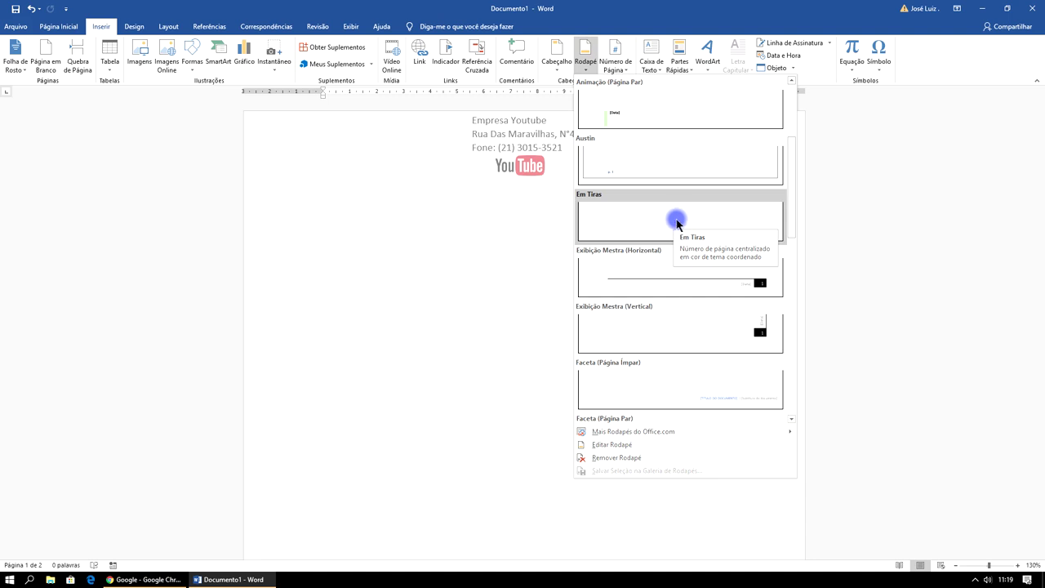
click(675, 222)
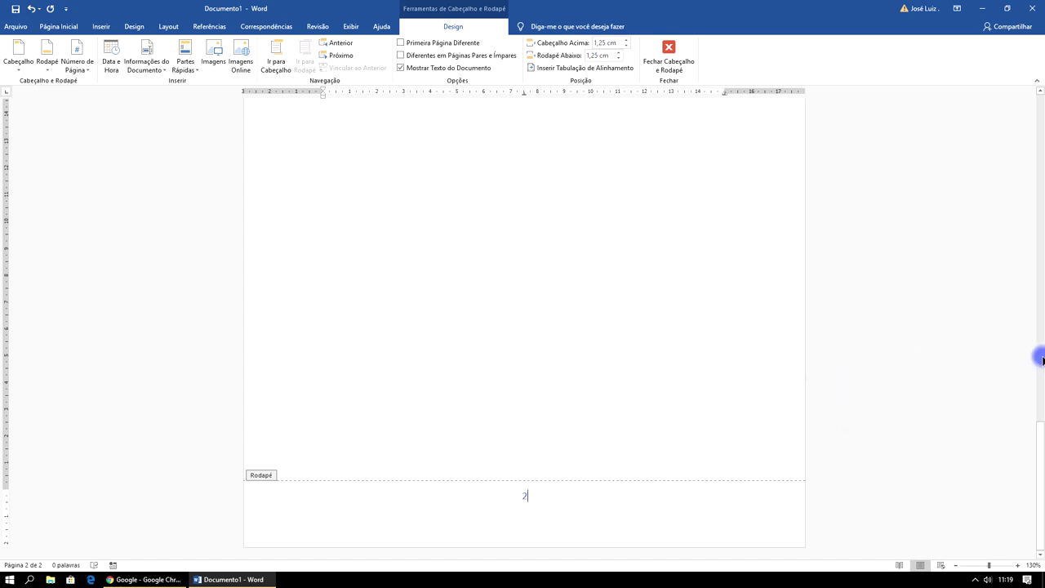
- Add a tab after the footer page number and type the quoted slogan "BUSQUE A FELICIDADE"
key(Tab)
text(")
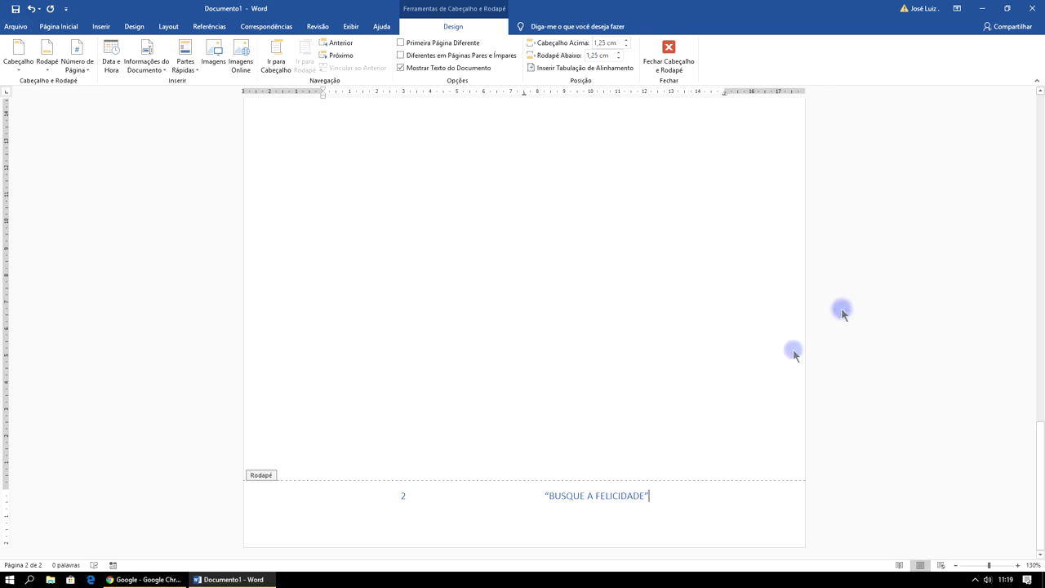
click(544, 497)
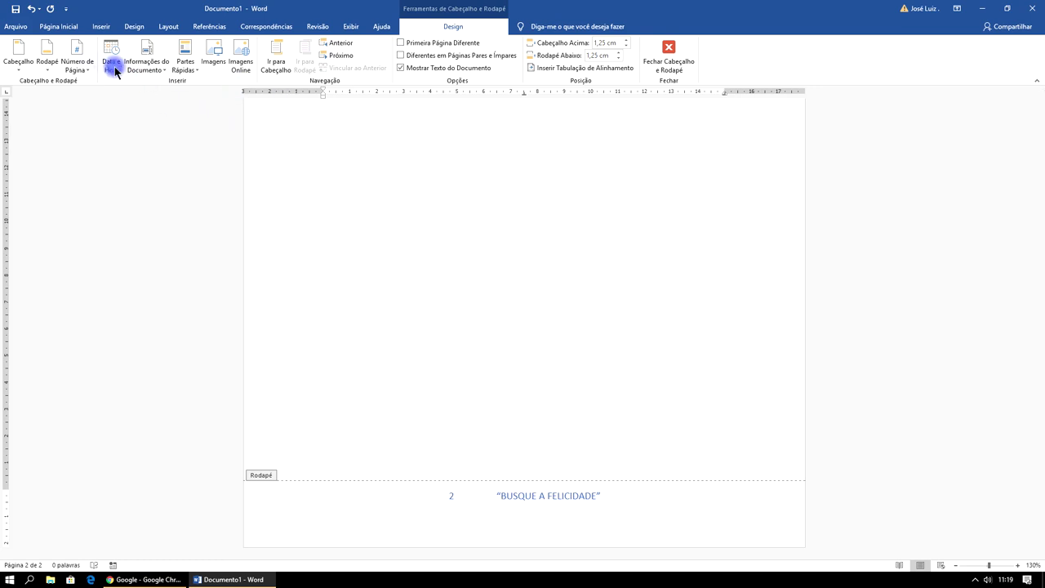
- Try right, centre and left alignment on the footer line from Página Inicial
click(51, 29)
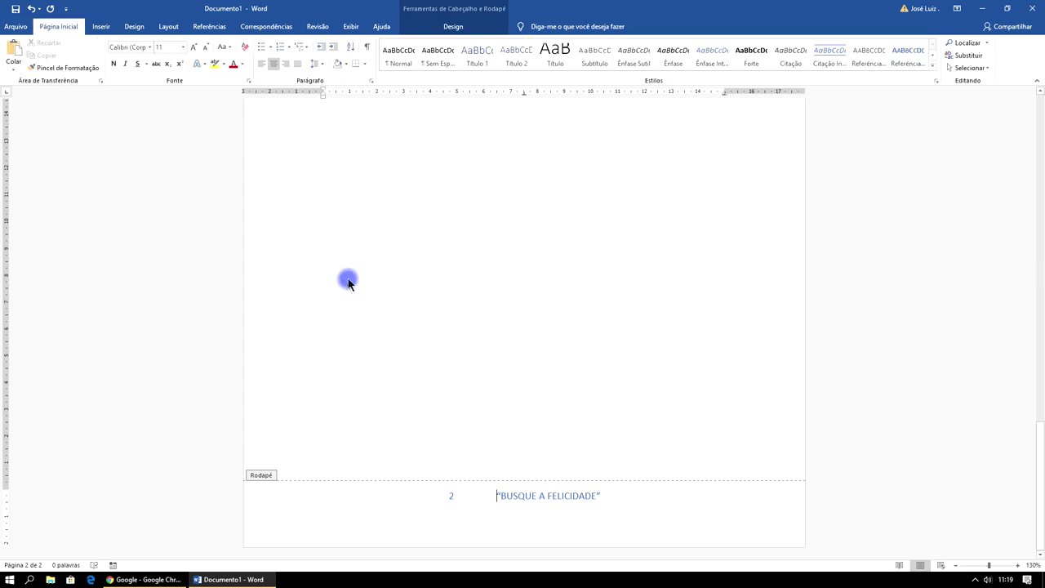
click(287, 64)
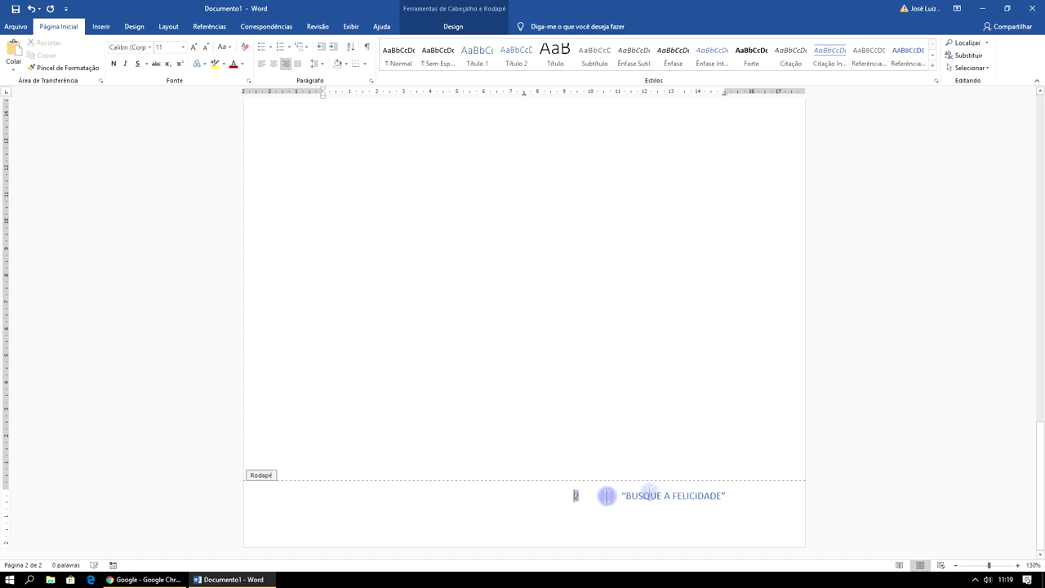
click(569, 495)
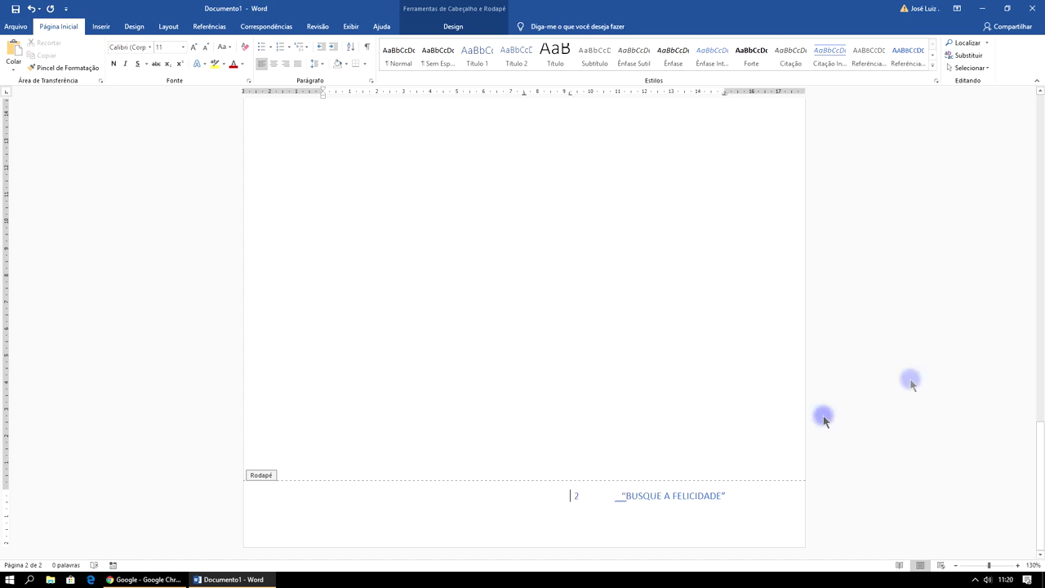
key(ctrl+e)
key(ctrl+l)
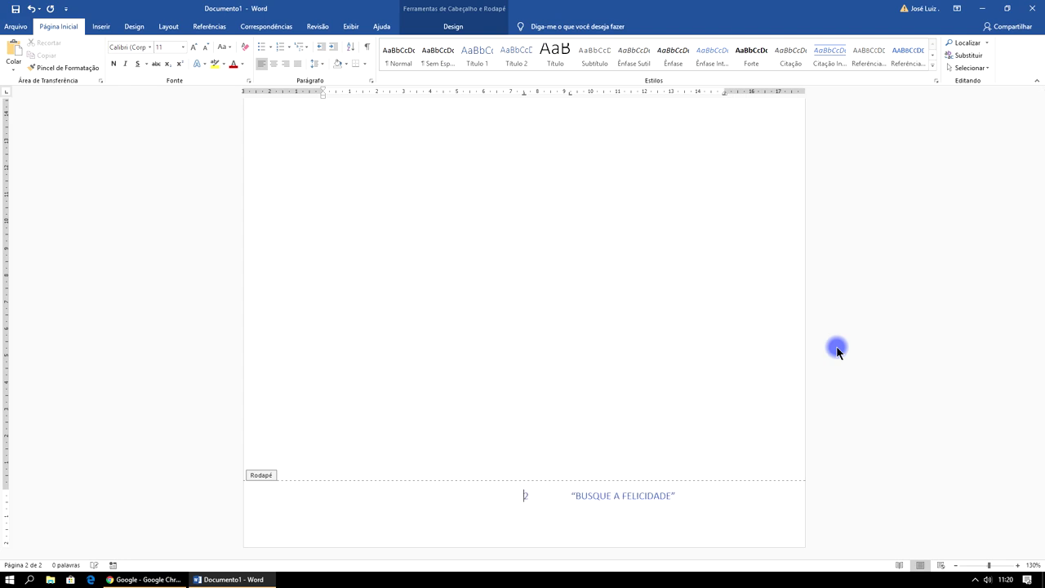
- Delete the extra space after the page number so the slogan fits one line, then exit the footer
shift+click(570, 495)
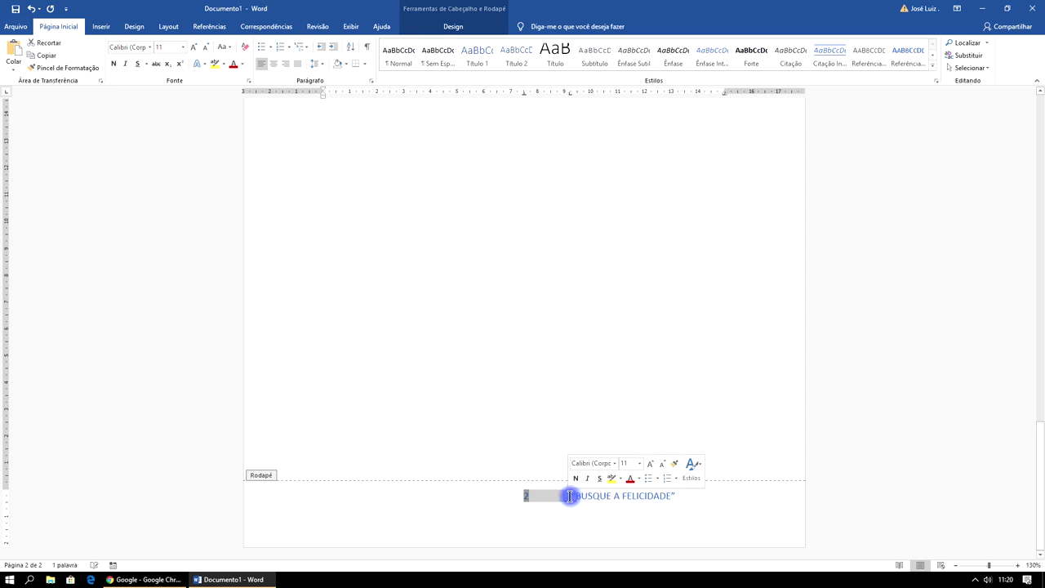
click(567, 511)
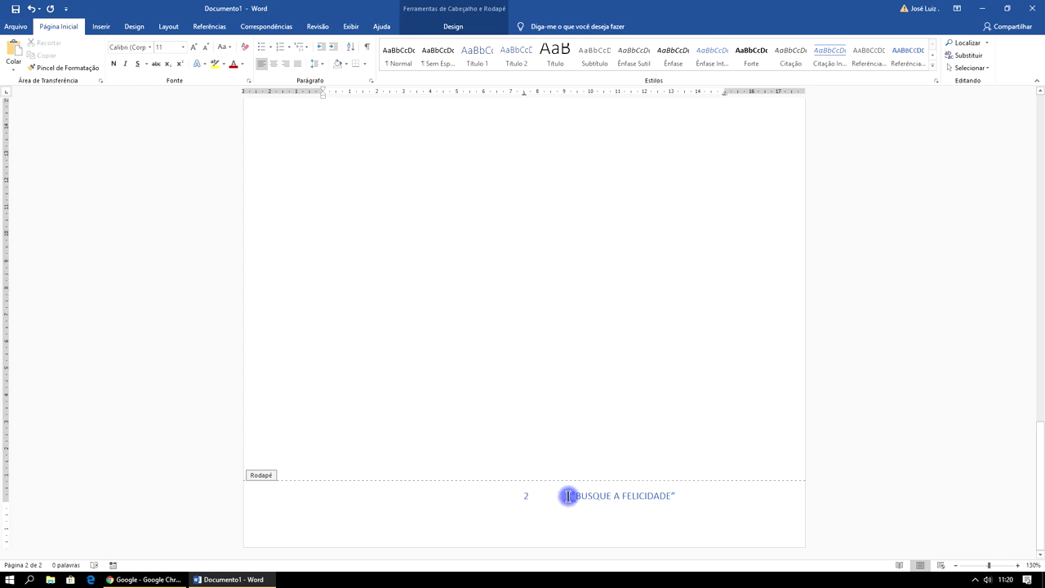
double_click(568, 495)
click(572, 497)
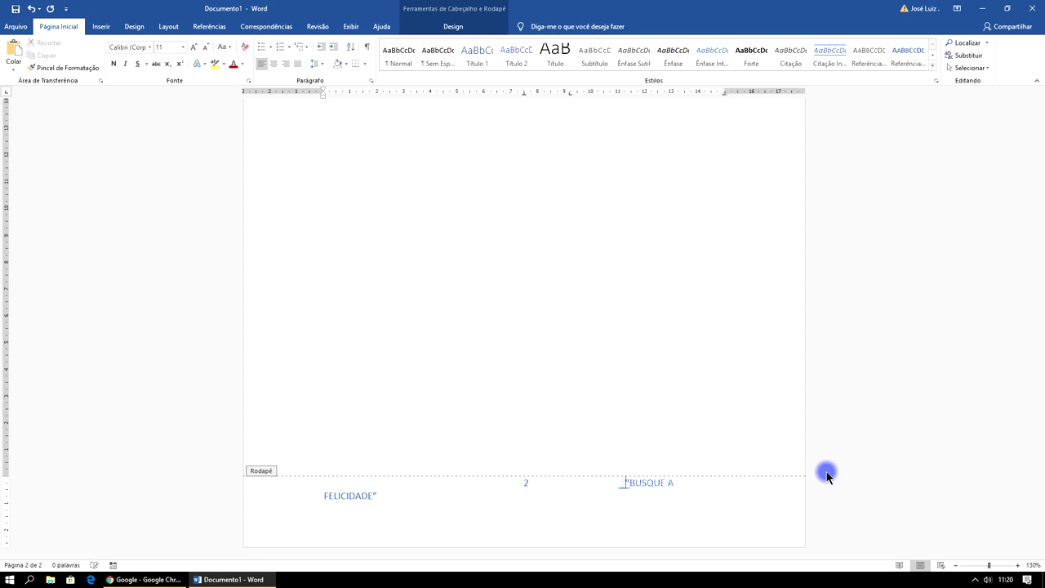
key(BackSpace)
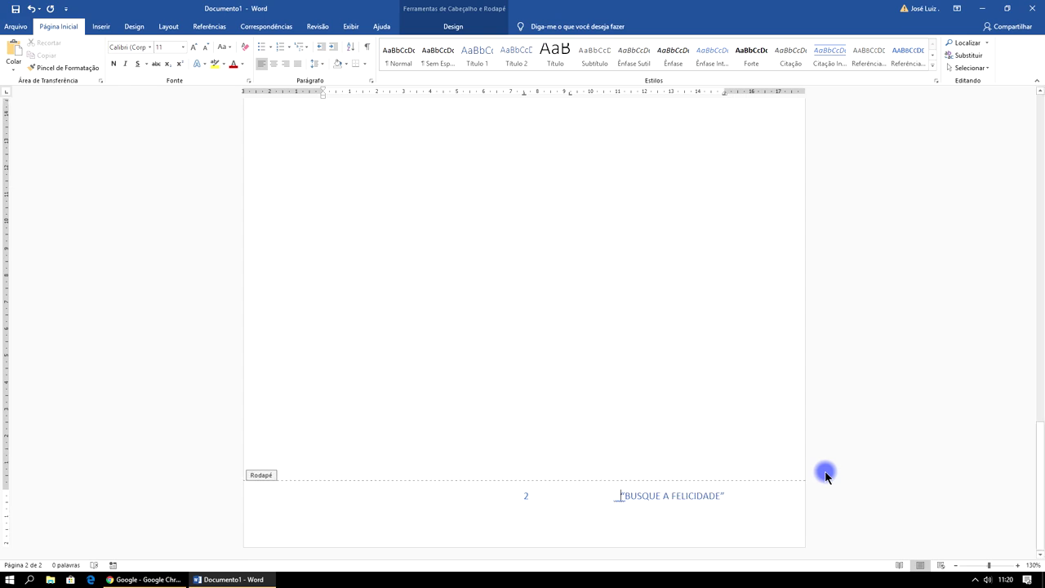
double_click(579, 482)
scroll(719, 151, down, 5)
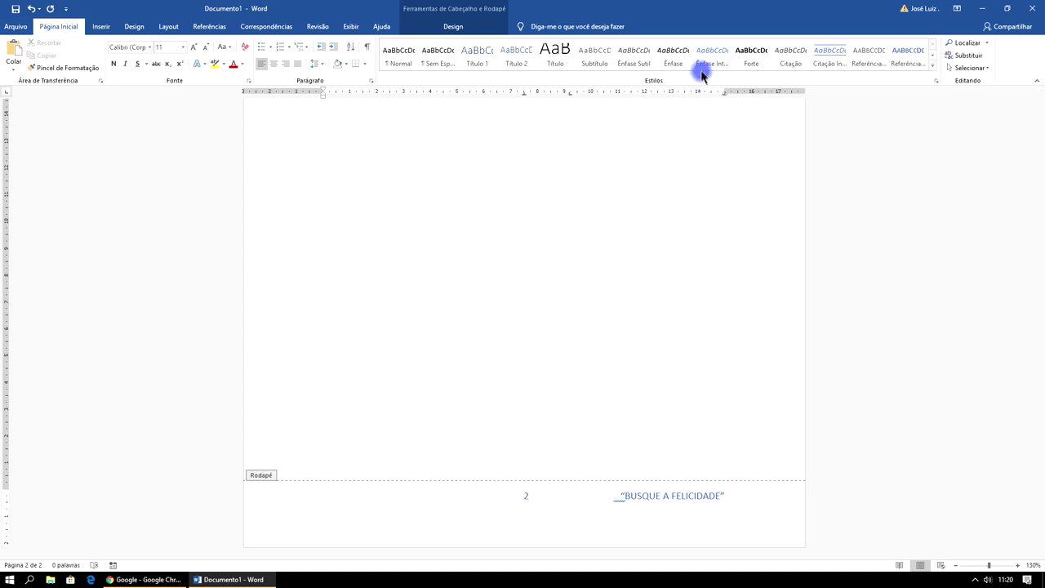
double_click(709, 329)
scroll(709, 329, down, 5)
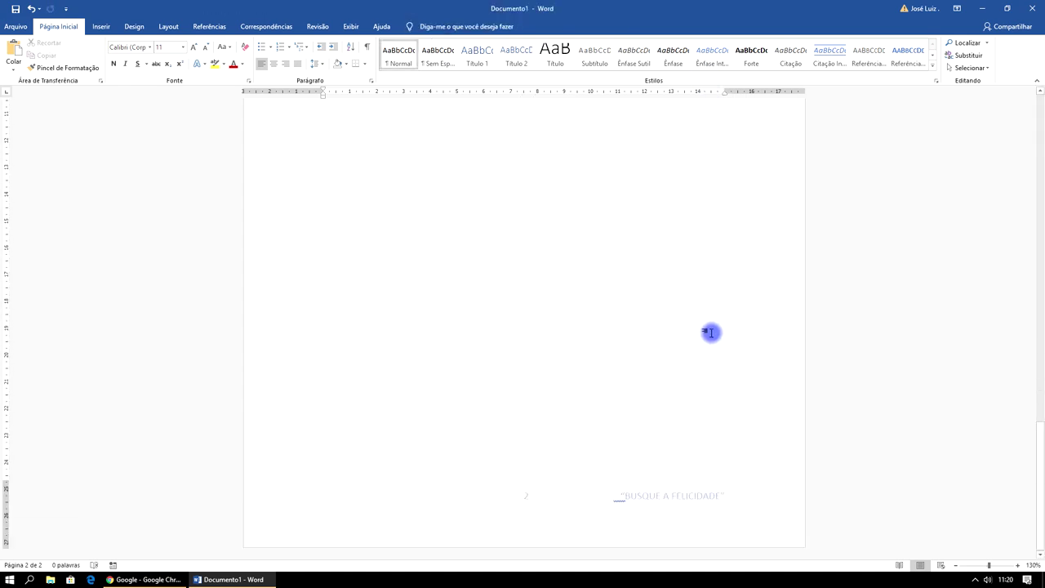
scroll(709, 332, up, 10)
scroll(712, 336, up, 5)
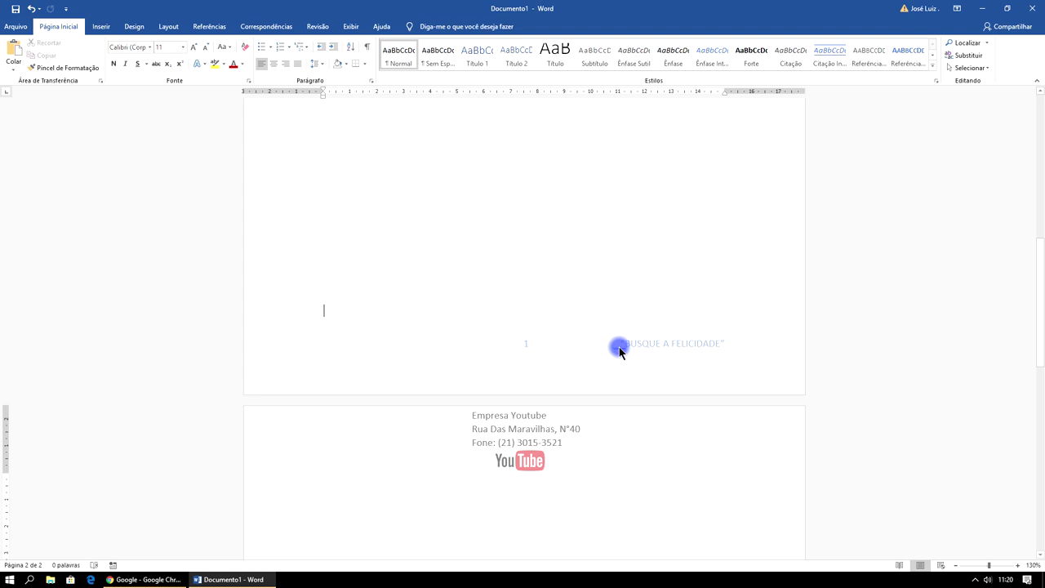
double_click(620, 350)
right_click(619, 349)
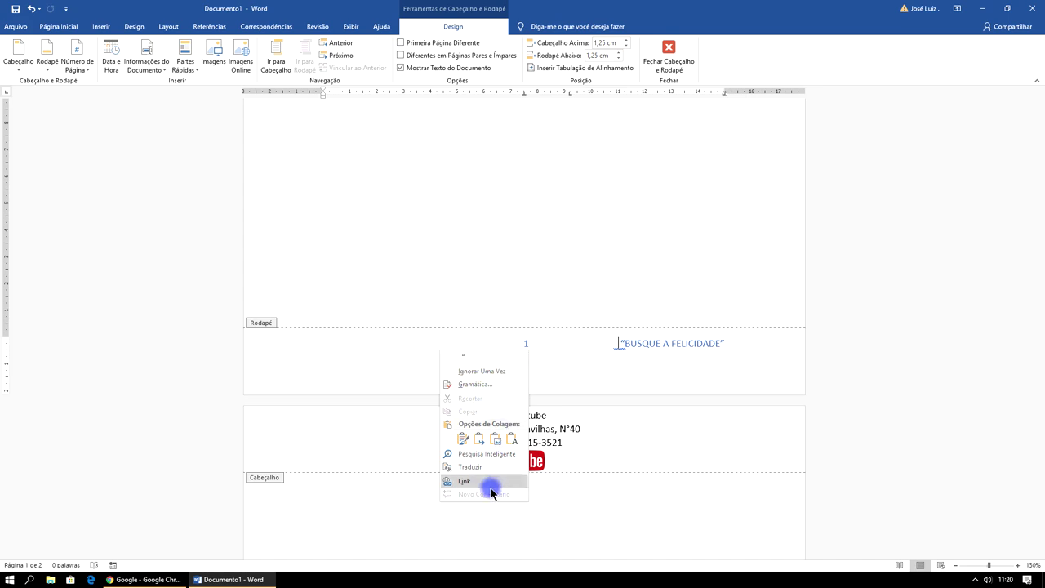
click(477, 371)
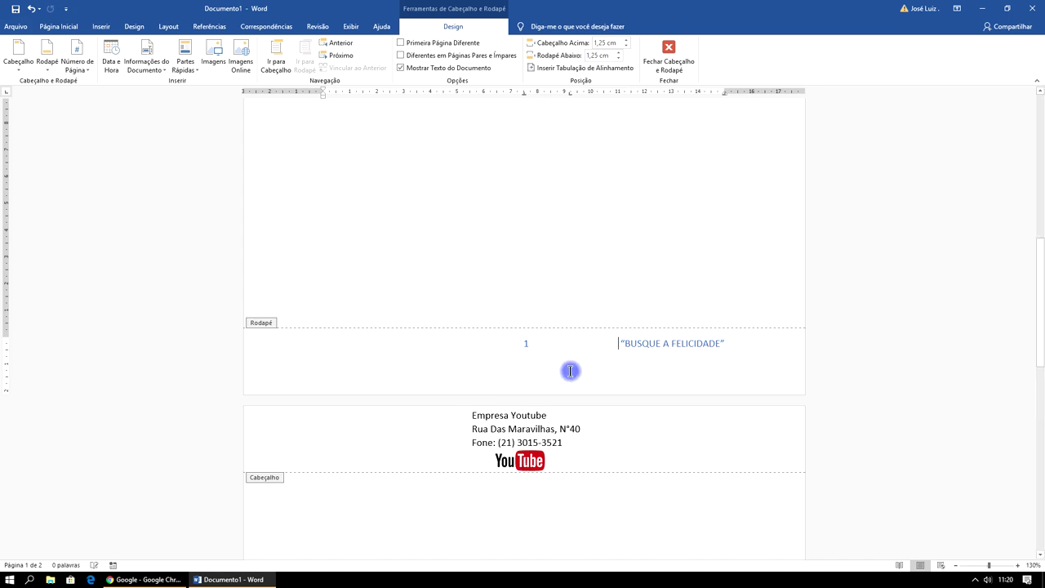
scroll(826, 362, down, 3)
scroll(816, 357, up, 2)
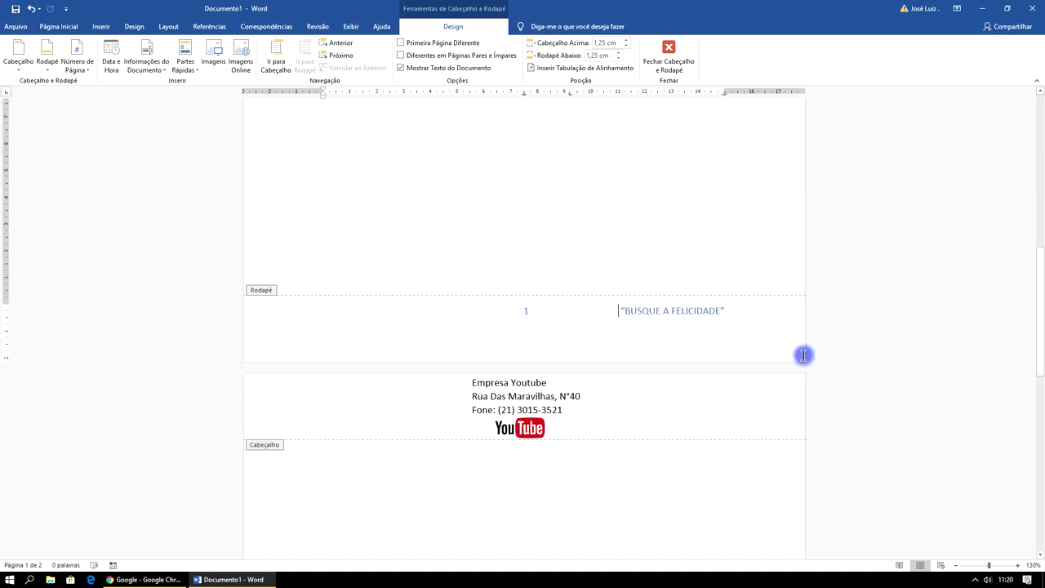
scroll(753, 364, down, 3)
scroll(763, 368, down, 3)
scroll(774, 368, down, 2)
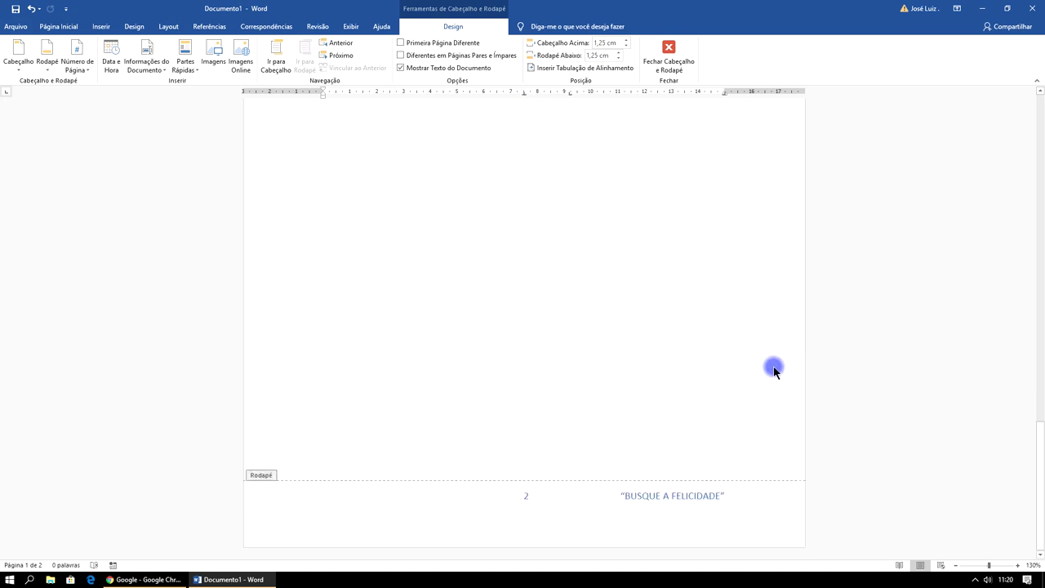
scroll(702, 449, up, 1)
scroll(715, 391, down, 5)
scroll(694, 245, up, 4)
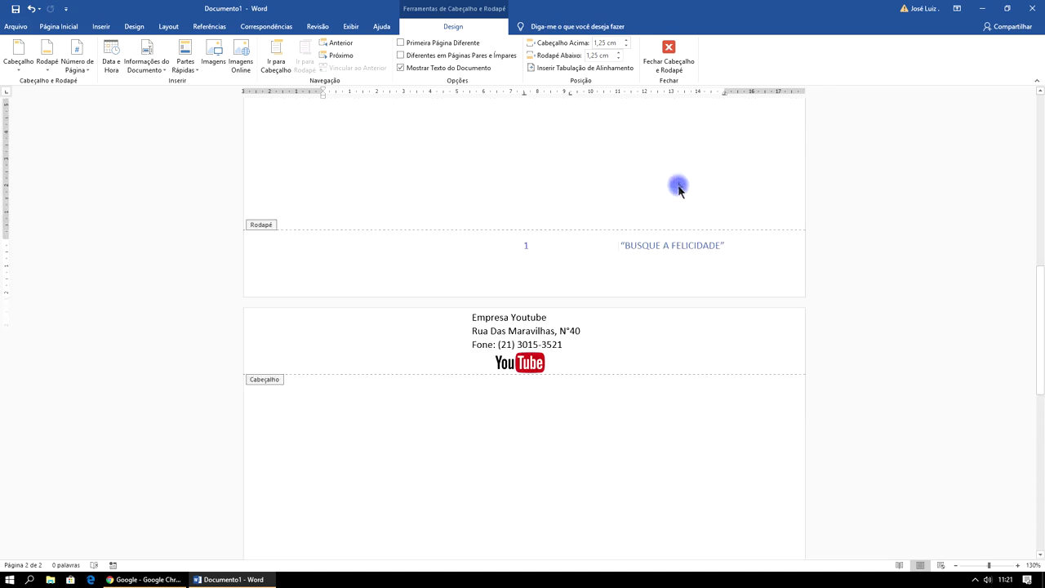
scroll(674, 168, up, 4)
click(668, 65)
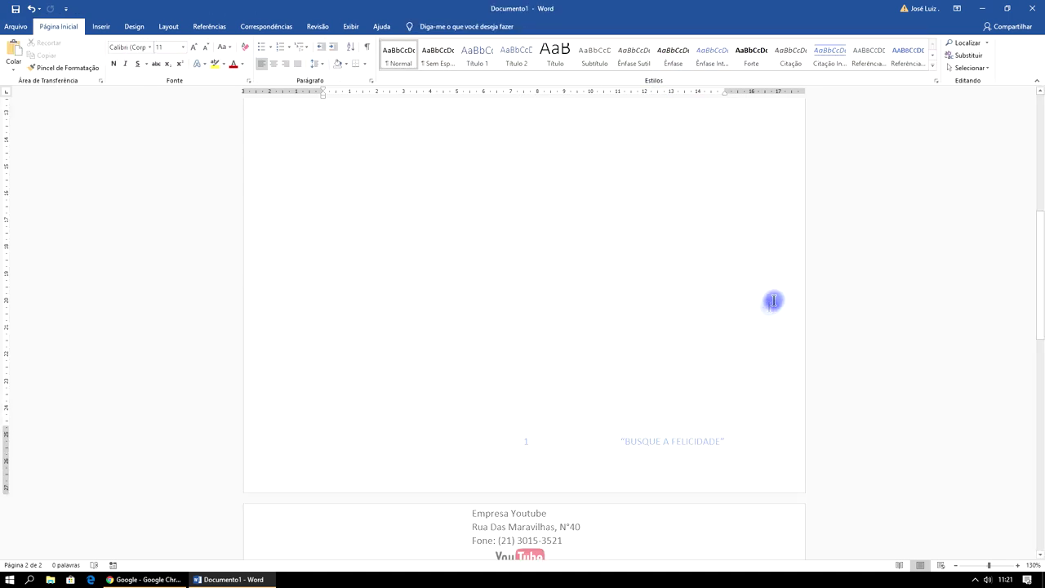
scroll(765, 323, down, 2)
scroll(769, 329, down, 4)
scroll(769, 327, down, 3)
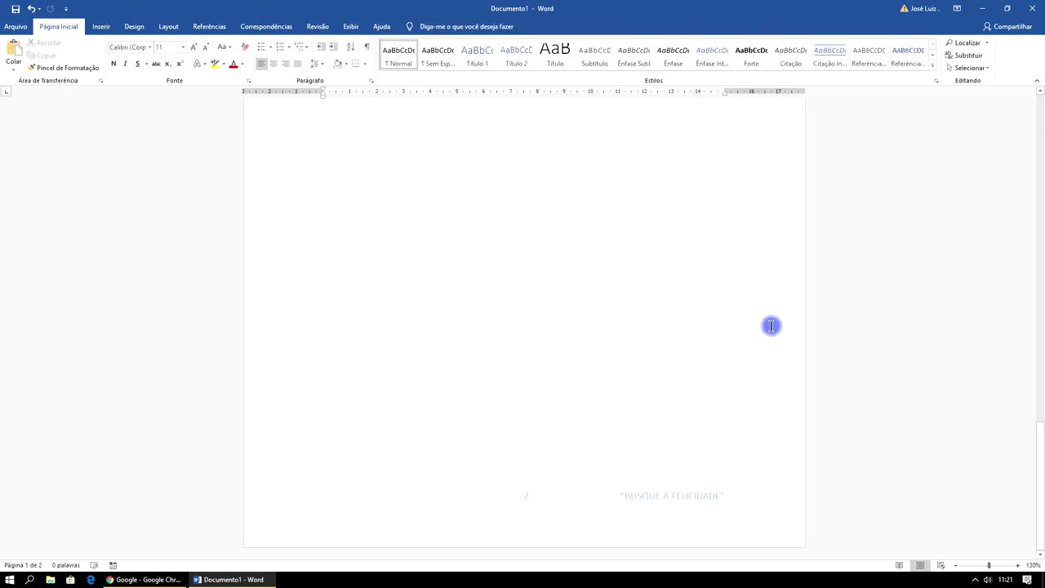
scroll(693, 465, up, 3)
scroll(718, 451, up, 3)
scroll(719, 452, up, 3)
scroll(718, 452, up, 3)
scroll(719, 452, up, 3)
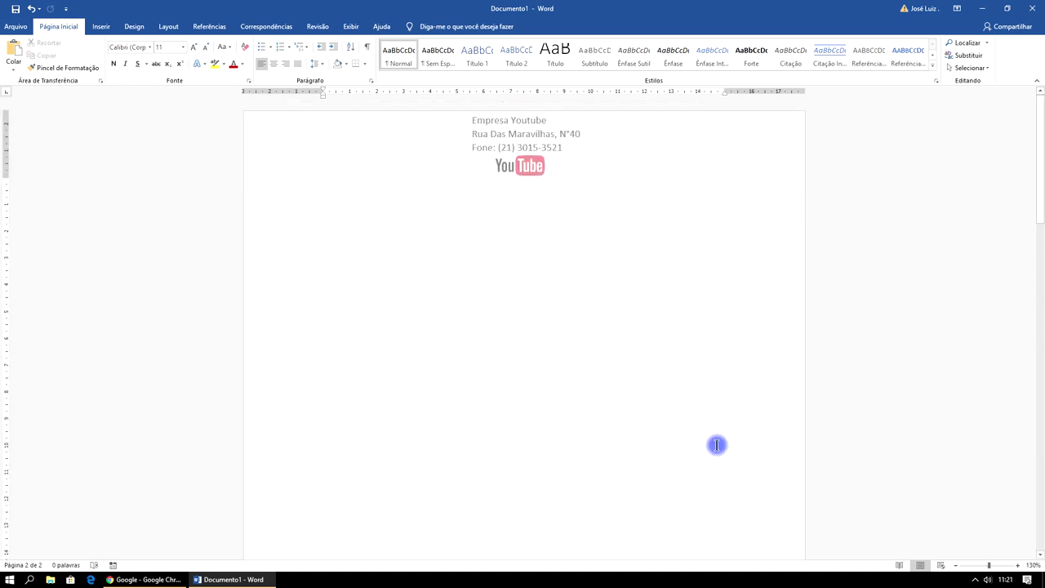
scroll(652, 302, down, 1)
scroll(628, 273, up, 1)
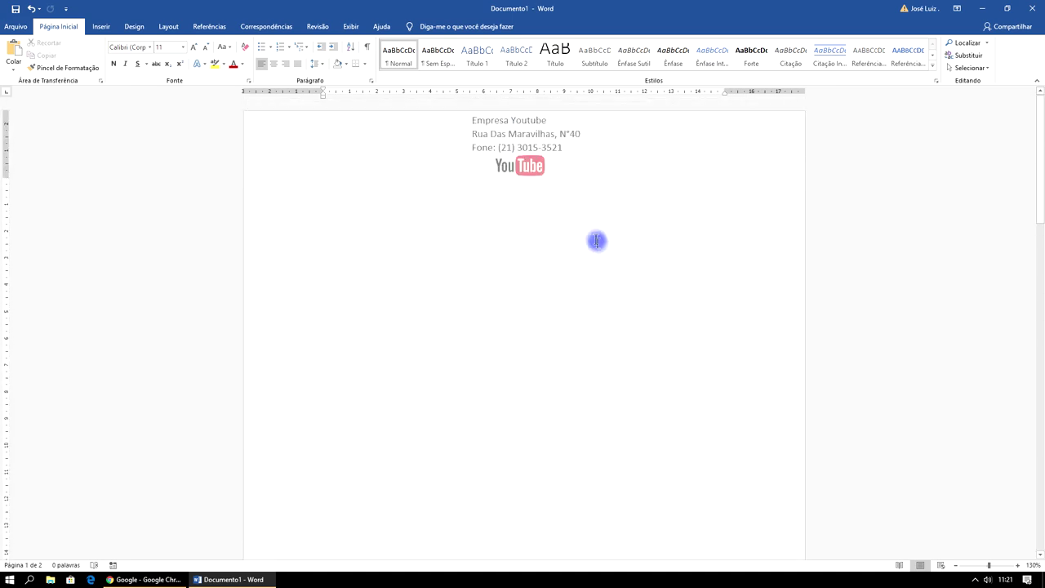
scroll(572, 205, down, 3)
scroll(636, 301, down, 4)
scroll(641, 306, down, 2)
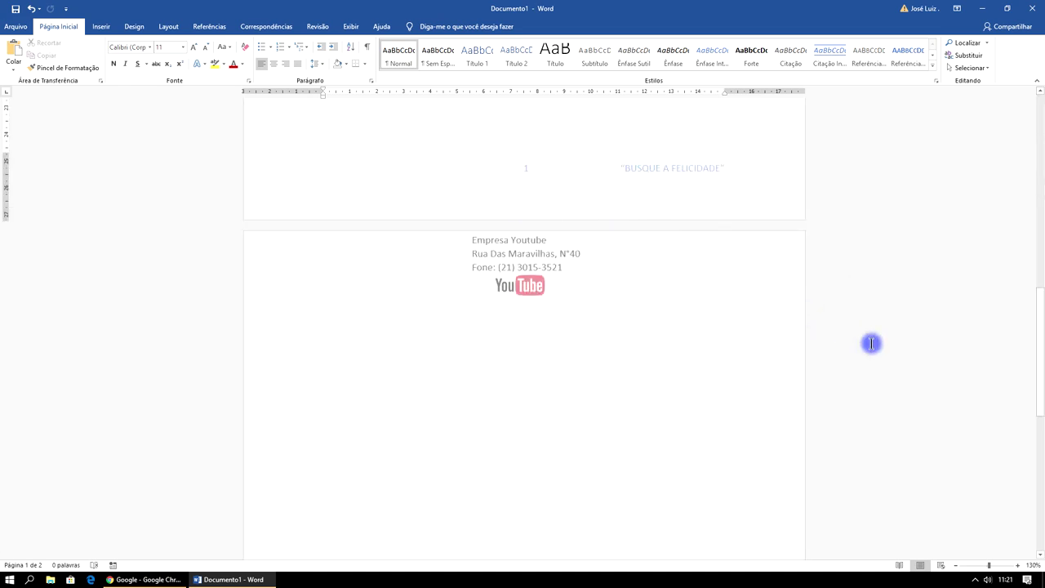
scroll(871, 340, down, 2)
scroll(545, 281, up, 2)
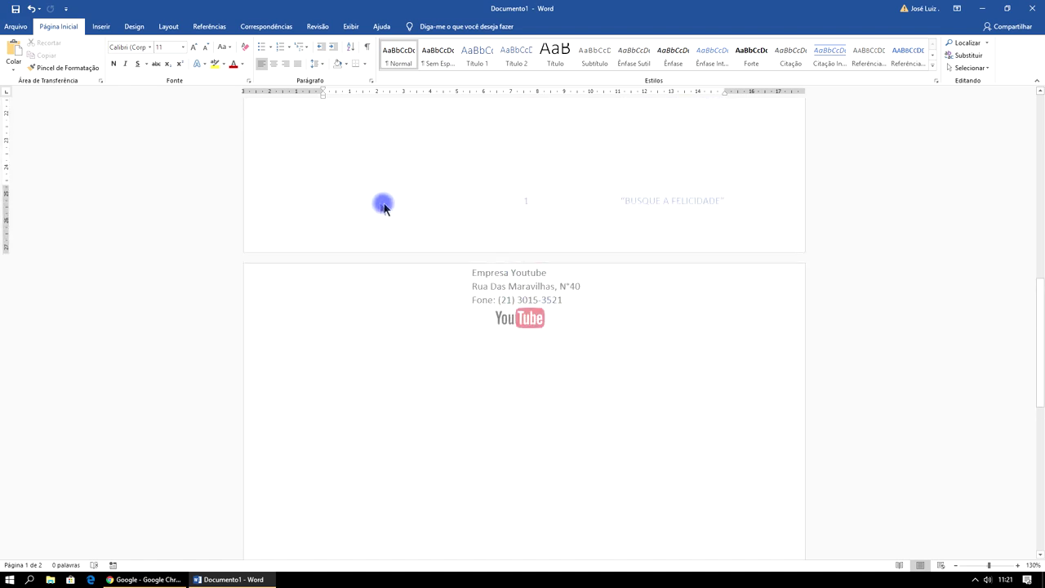
scroll(798, 326, down, 12)
scroll(797, 326, down, 3)
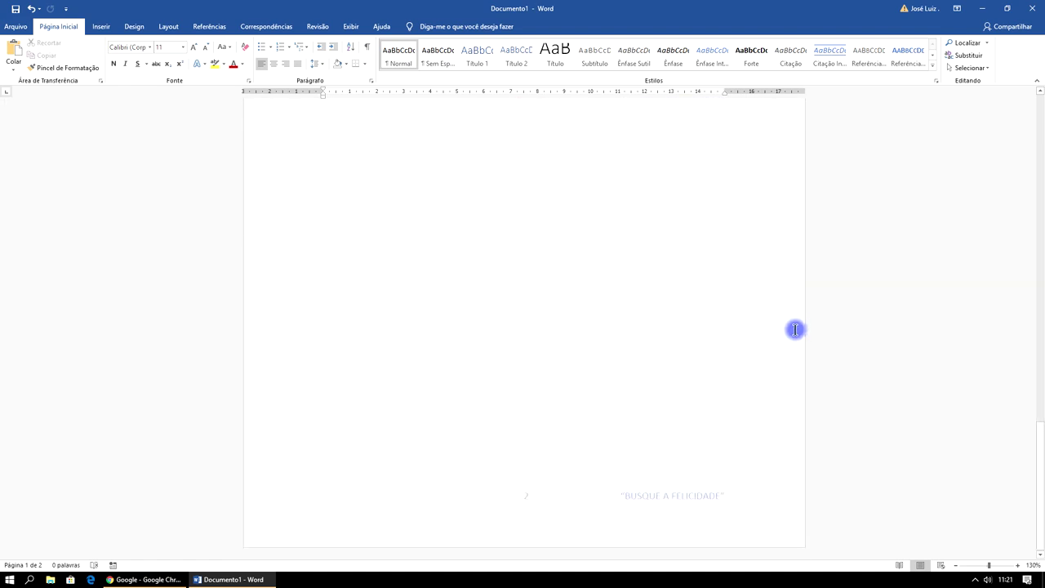
click(529, 429)
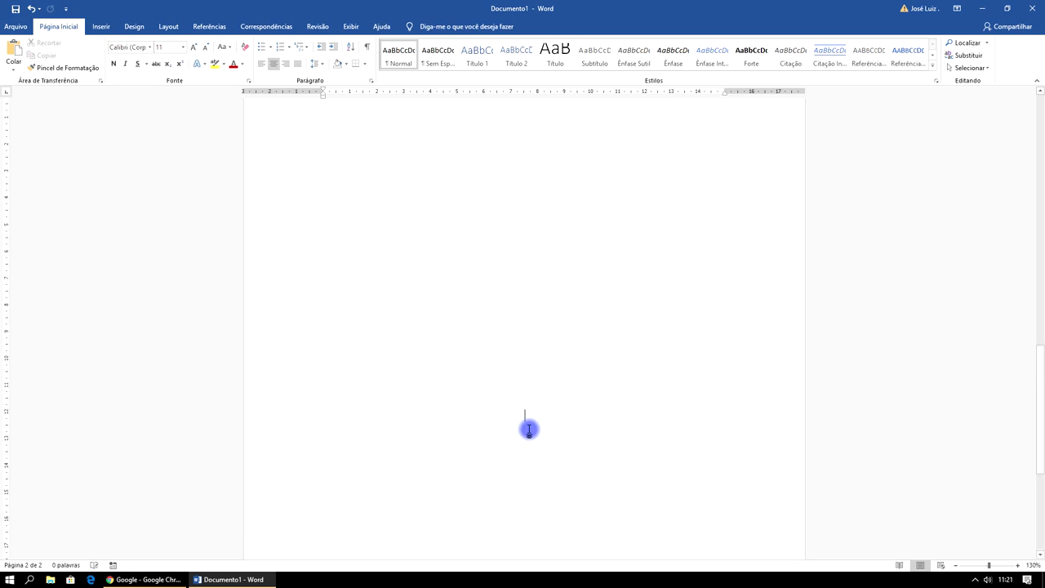
key(Return)
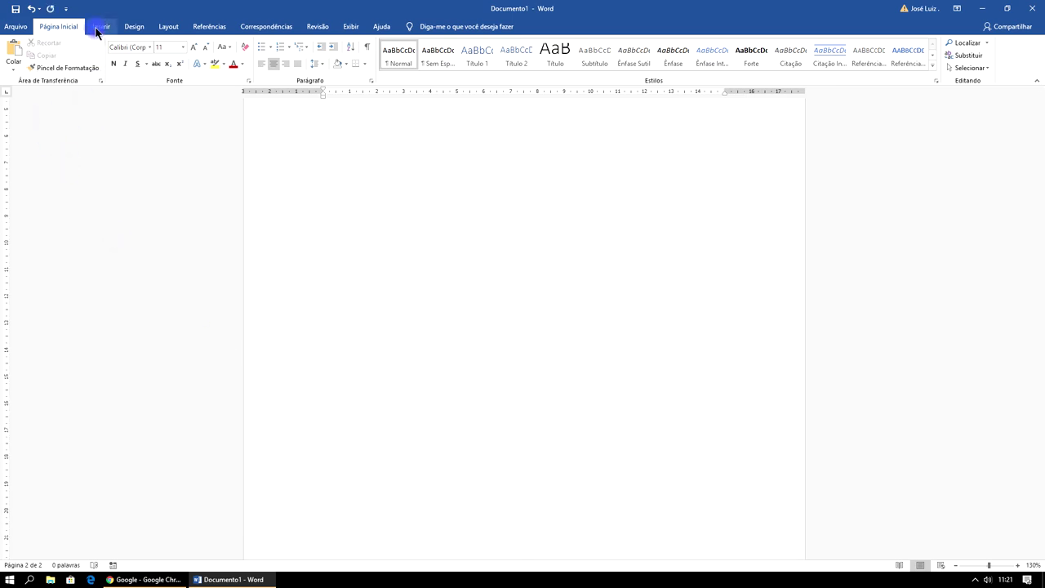
- Insert a Página em Branco from the Inserir tab and review the added pages
click(96, 31)
click(46, 56)
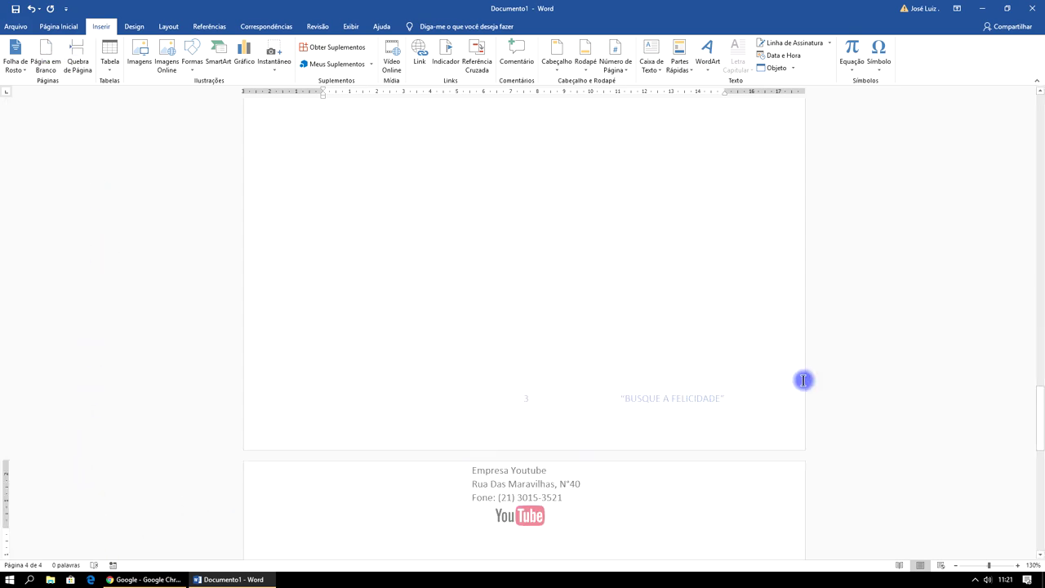
scroll(804, 380, down, 2)
scroll(854, 368, down, 3)
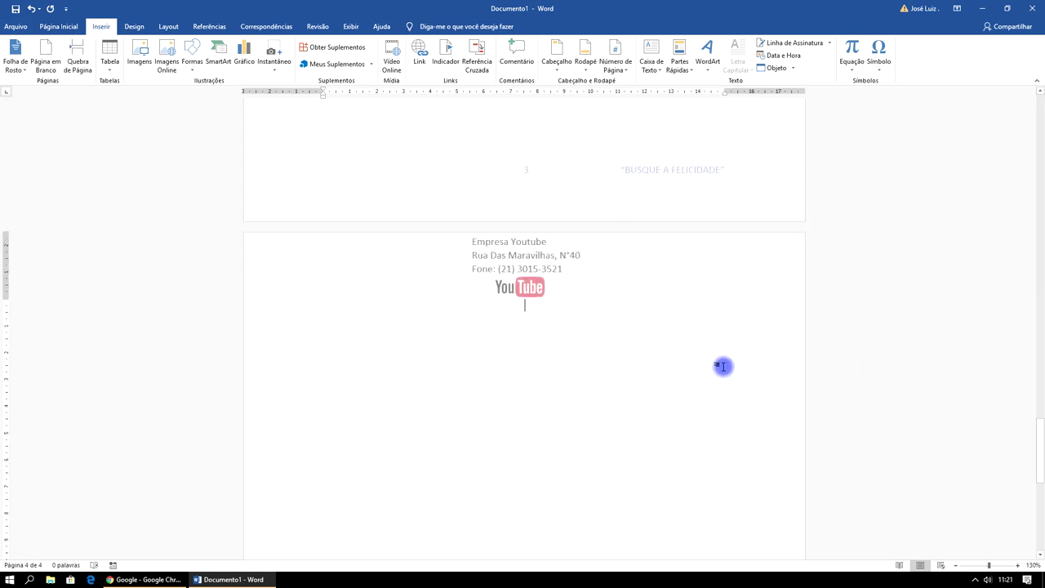
scroll(723, 367, down, 3)
scroll(774, 373, down, 1)
scroll(774, 373, down, 3)
scroll(669, 469, up, 3)
scroll(667, 455, up, 4)
scroll(618, 401, up, 5)
scroll(563, 360, up, 1)
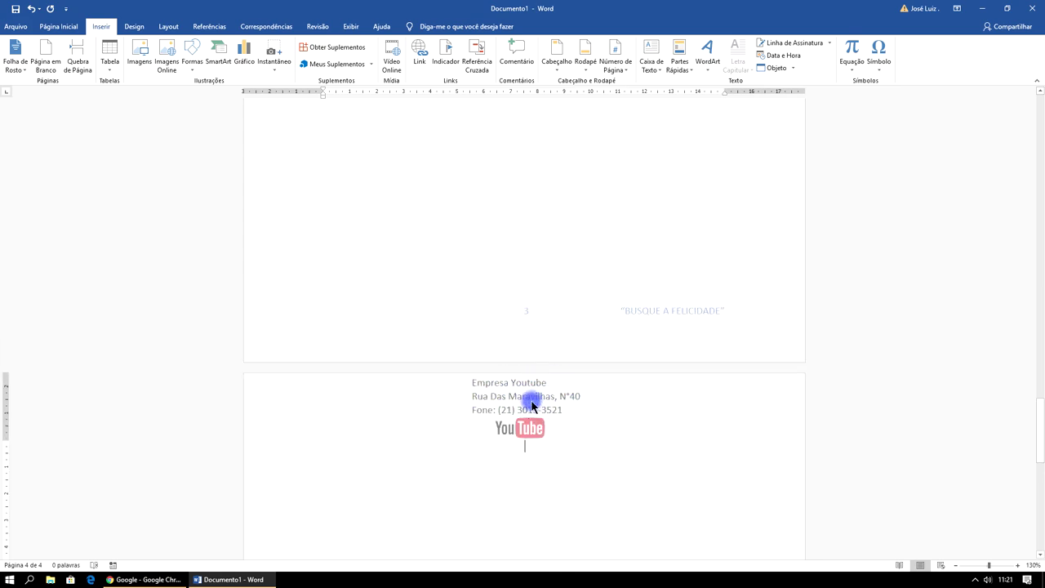
scroll(844, 346, down, 2)
scroll(843, 346, up, 3)
scroll(843, 346, up, 5)
scroll(844, 346, up, 5)
scroll(844, 344, up, 3)
scroll(845, 344, up, 8)
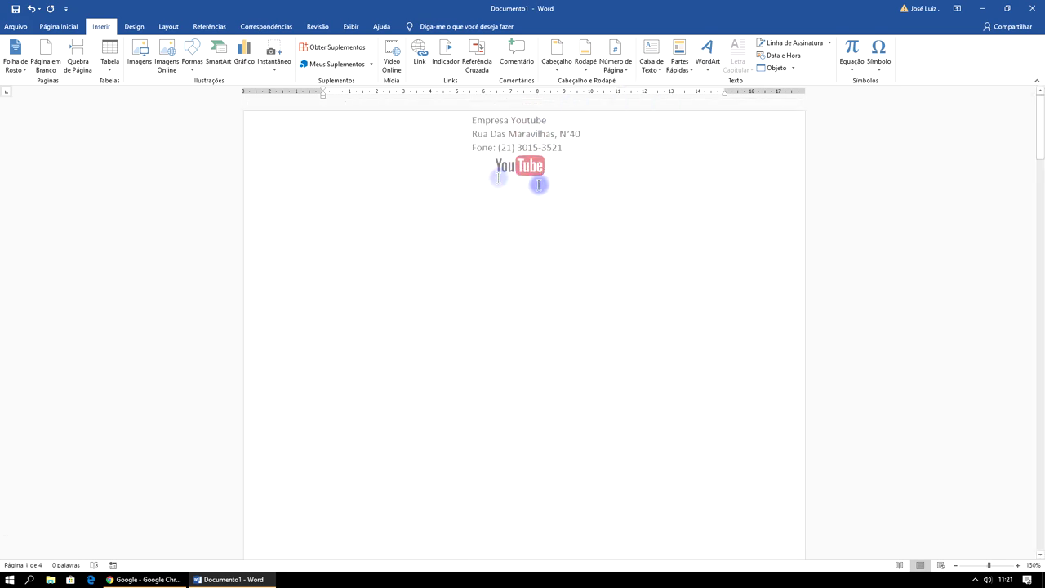
scroll(549, 280, down, 4)
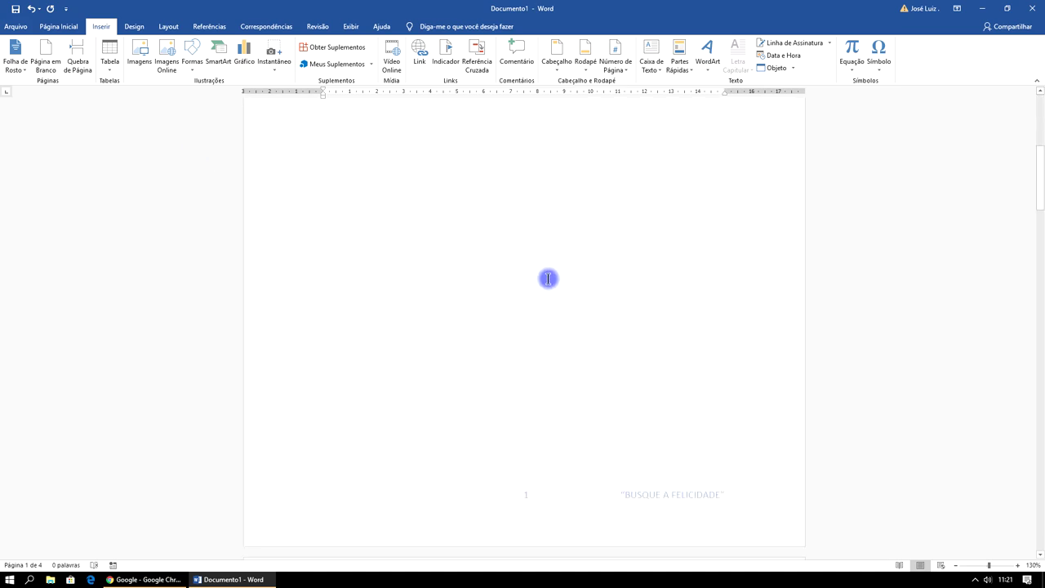
scroll(471, 242, down, 4)
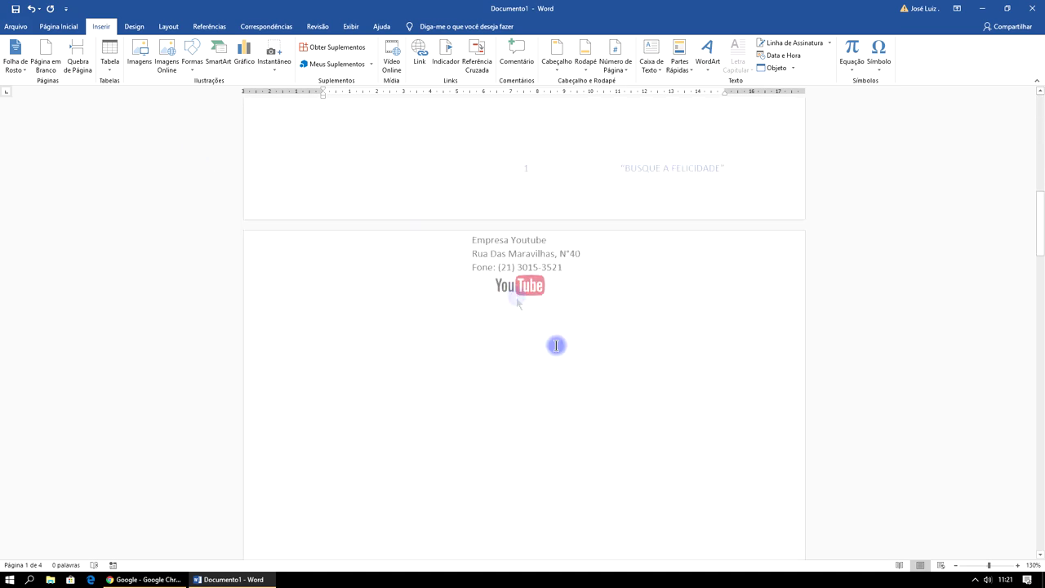
- Centre page 2's empty paragraph with Ctrl+E, then remove it with Backspace
click(605, 400)
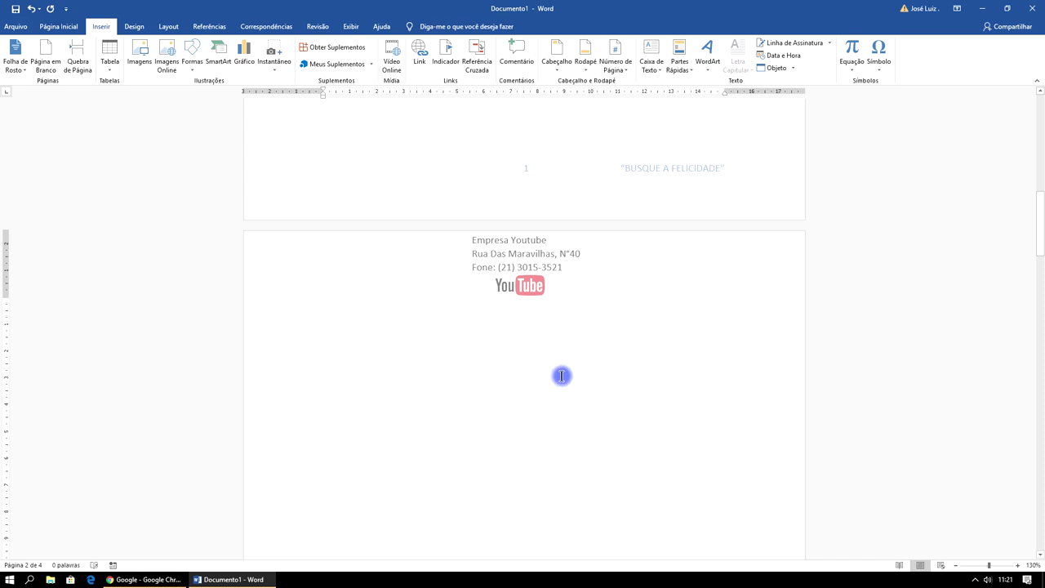
key(ctrl+e)
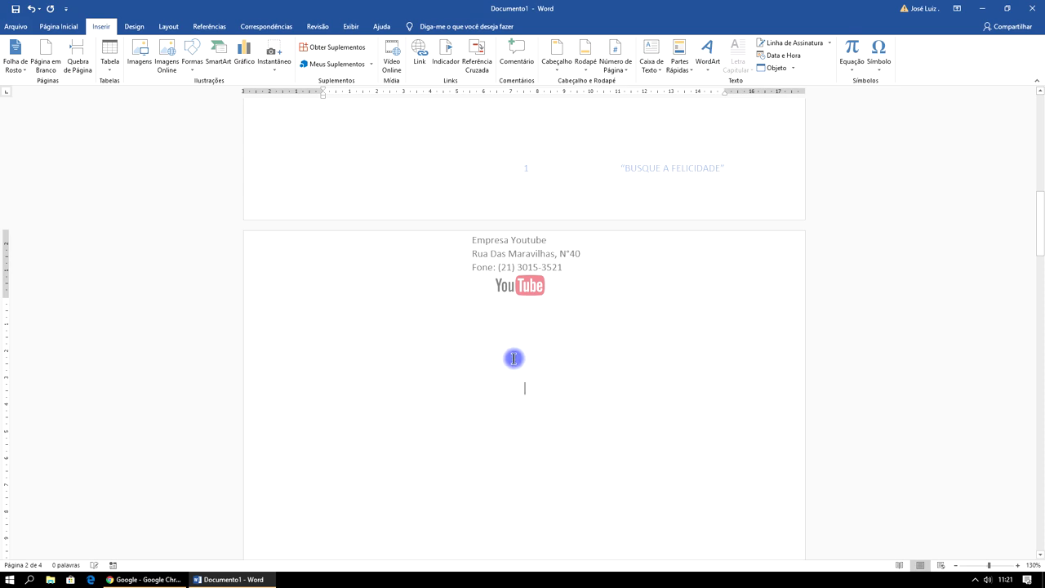
key(BackSpace)
key(BackSpace)
scroll(710, 387, down, 4)
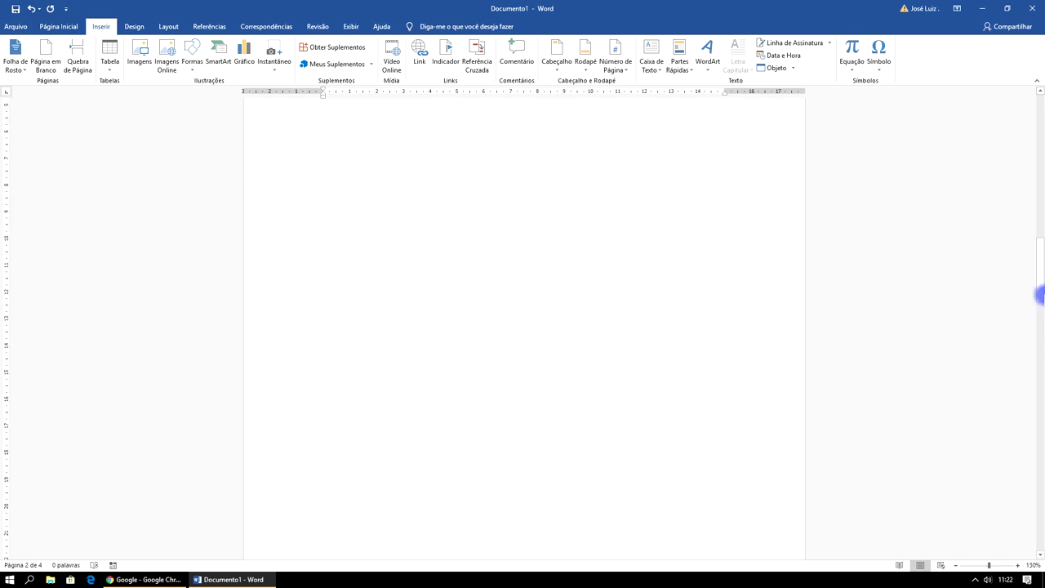
- Delete the empty last pages with Backspace, working back toward page 1
drag(1040, 276, 1024, 522)
click(527, 262)
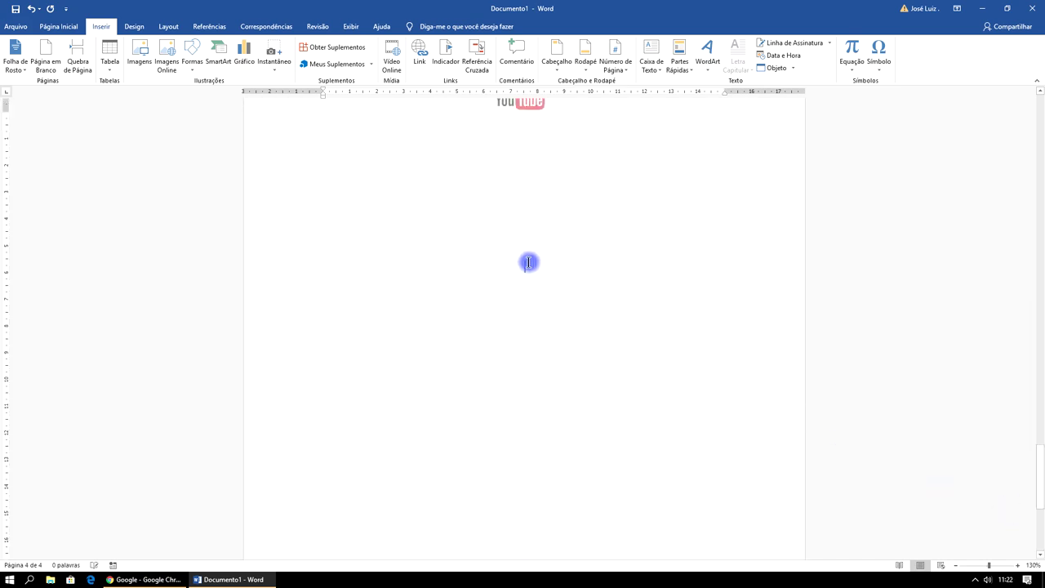
scroll(555, 266, up, 1)
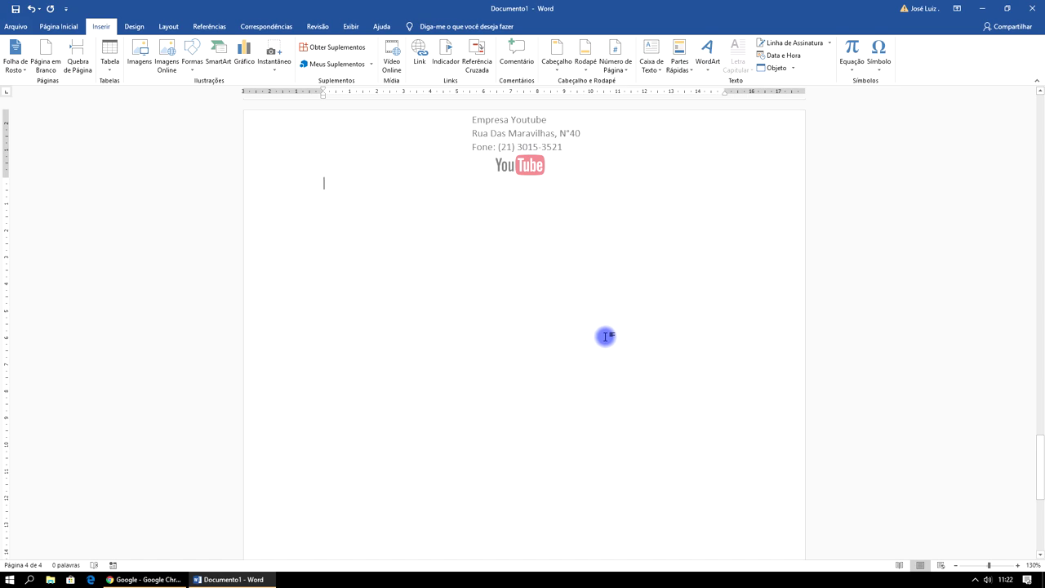
key(BackSpace)
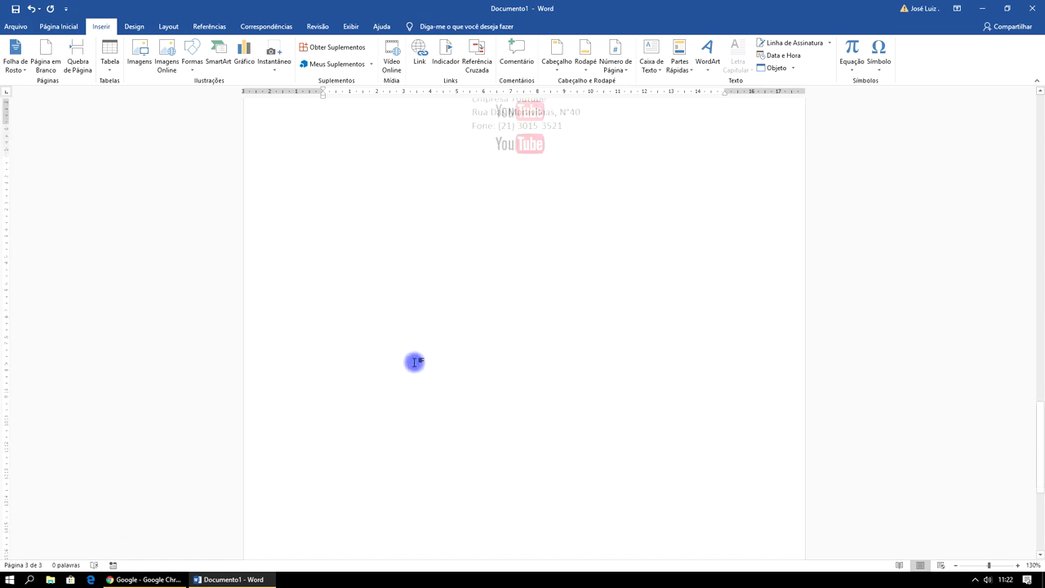
scroll(414, 362, up, 2)
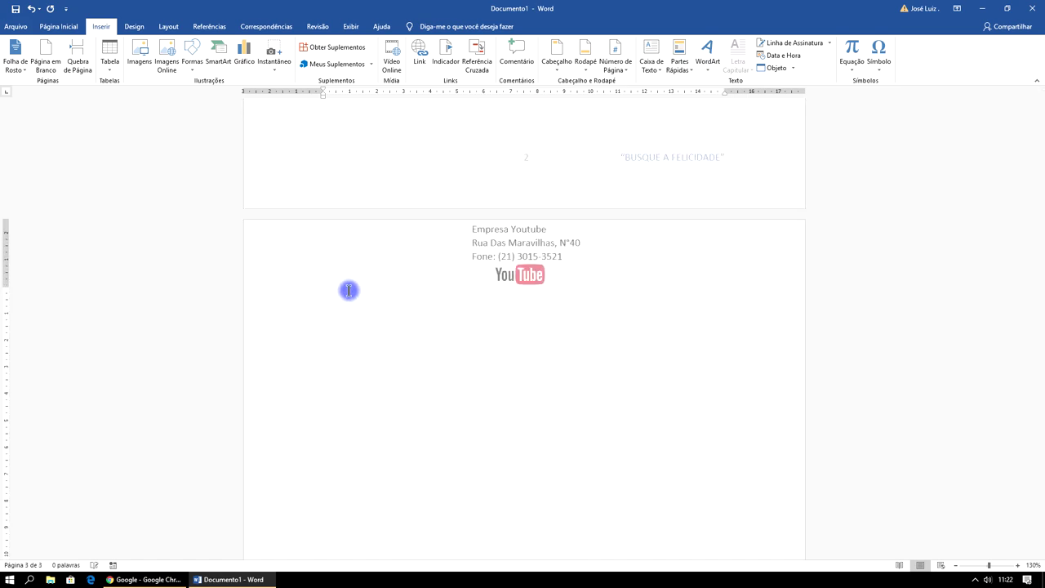
scroll(393, 324, down, 5)
key(BackSpace)
scroll(469, 306, up, 5)
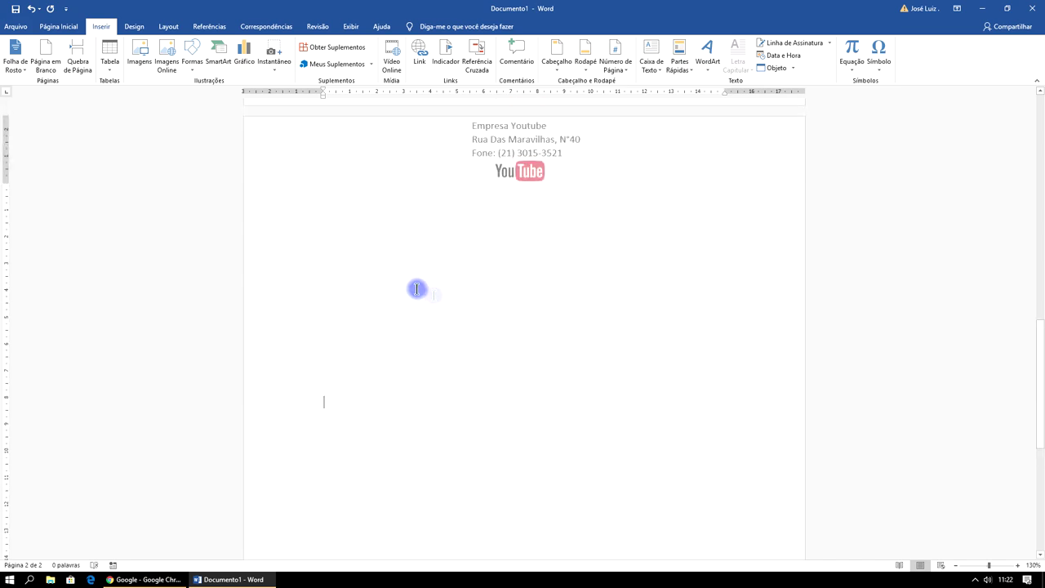
key(Up)
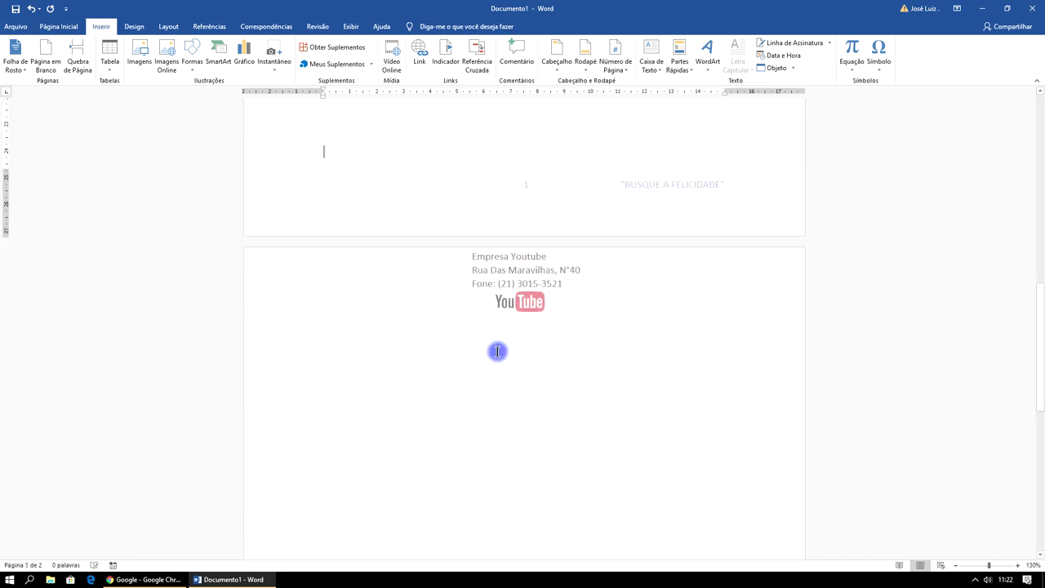
- Remove the remaining empty page so the document shows Página 1 de 1, then open Arquivo
click(412, 382)
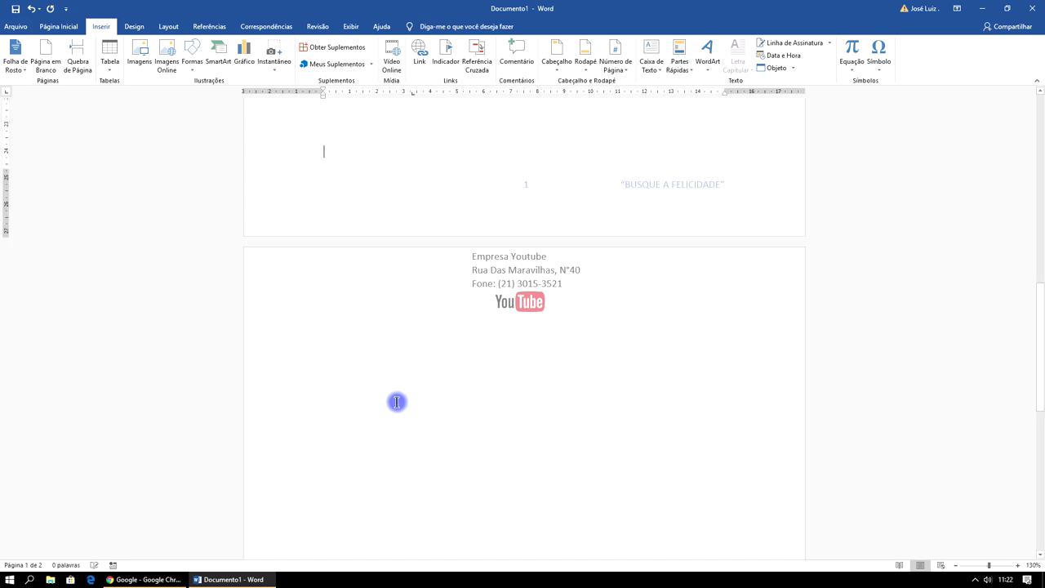
click(394, 379)
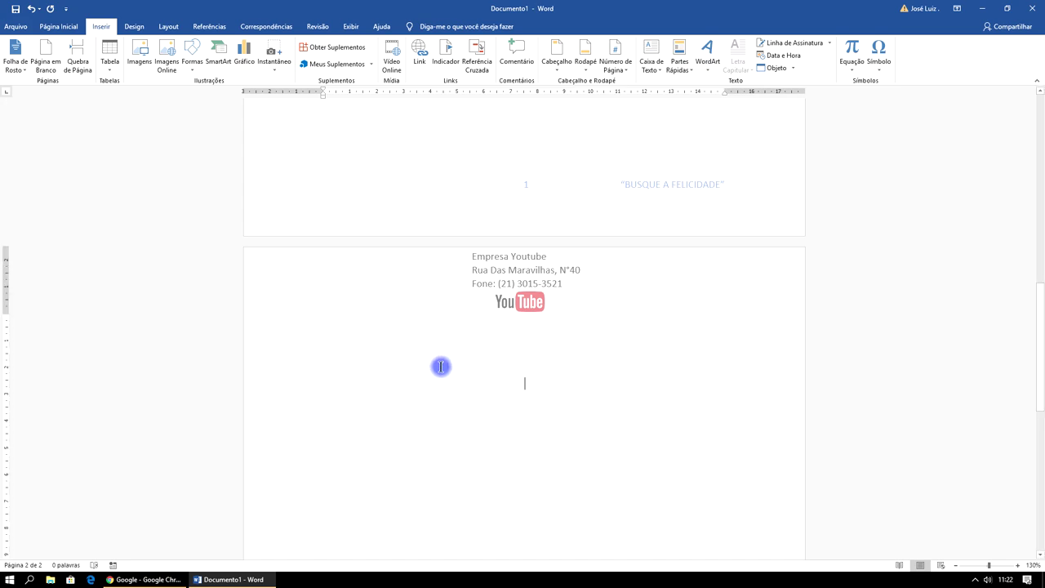
key(BackSpace)
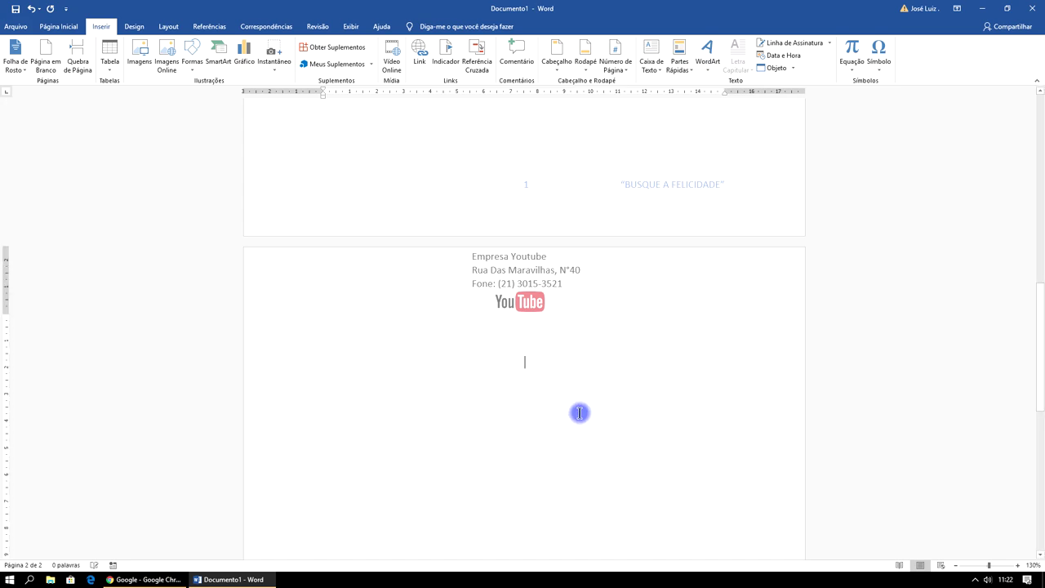
key(BackSpace)
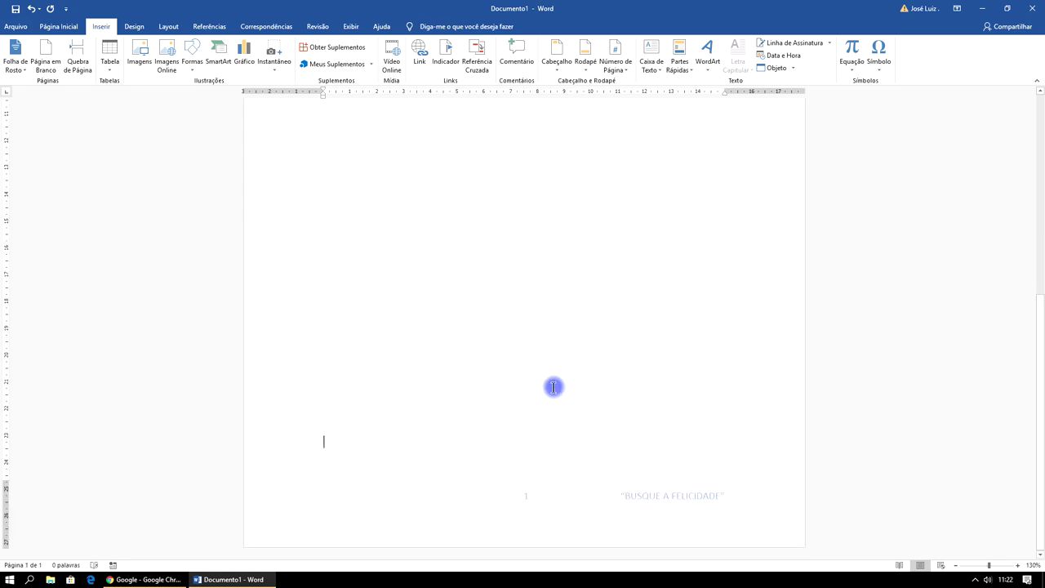
scroll(679, 306, up, 3)
scroll(678, 305, up, 3)
scroll(661, 270, down, 6)
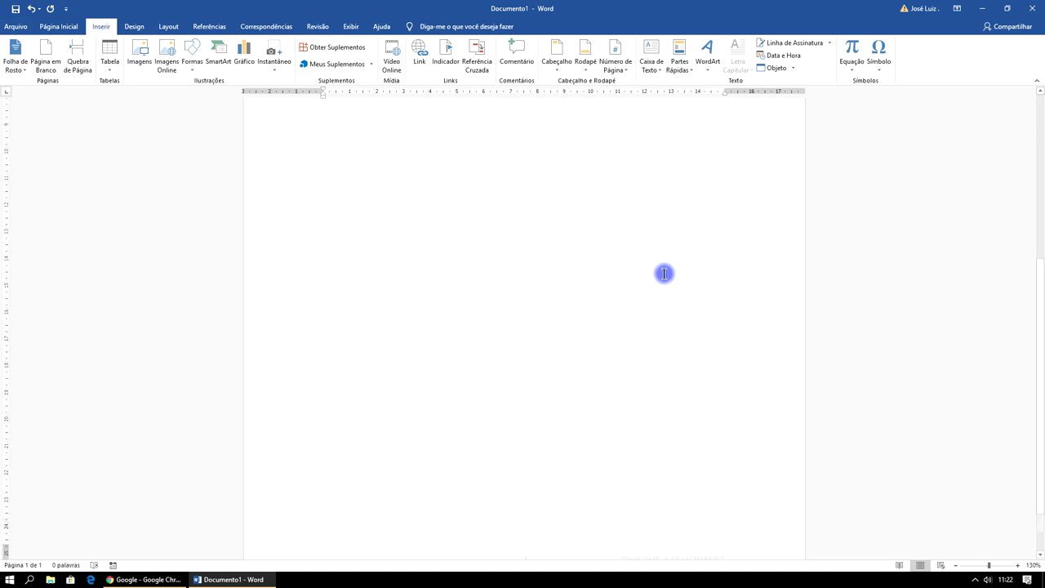
click(16, 26)
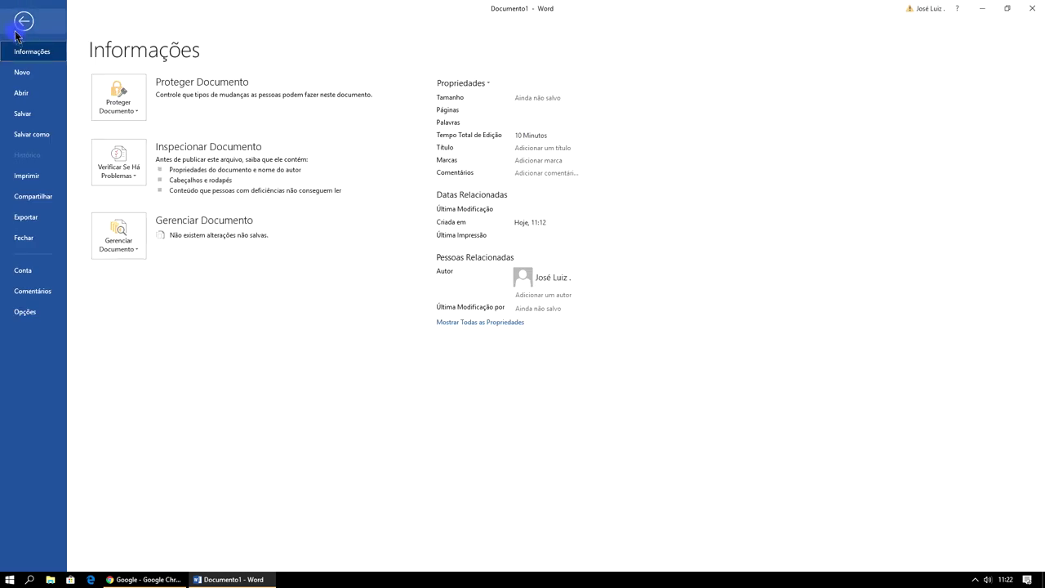
- Save the letterhead to Área de Trabalho as 'Documento Padrão' via Salvar como, then close Word
click(38, 131)
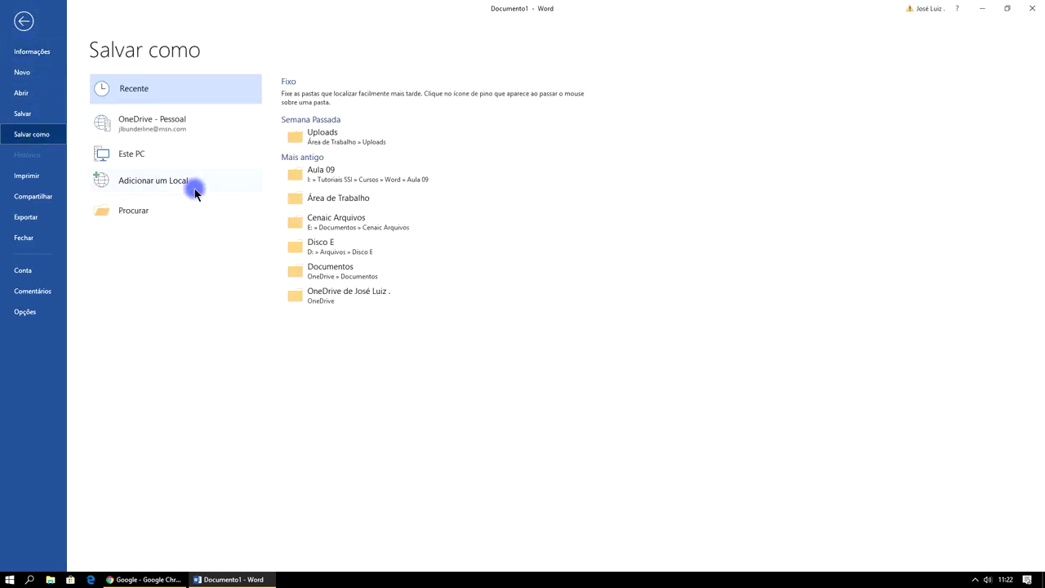
click(134, 211)
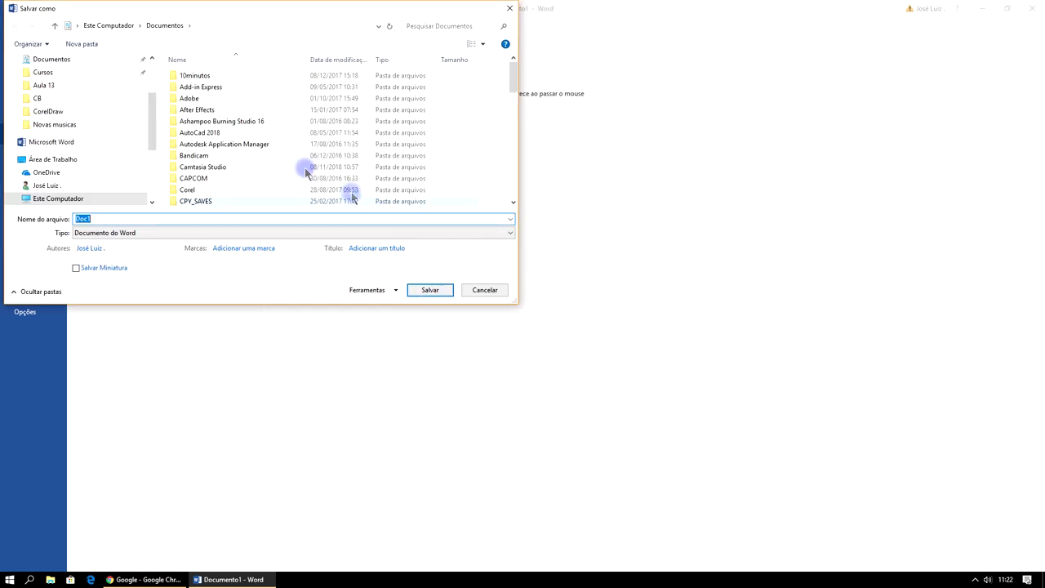
click(91, 161)
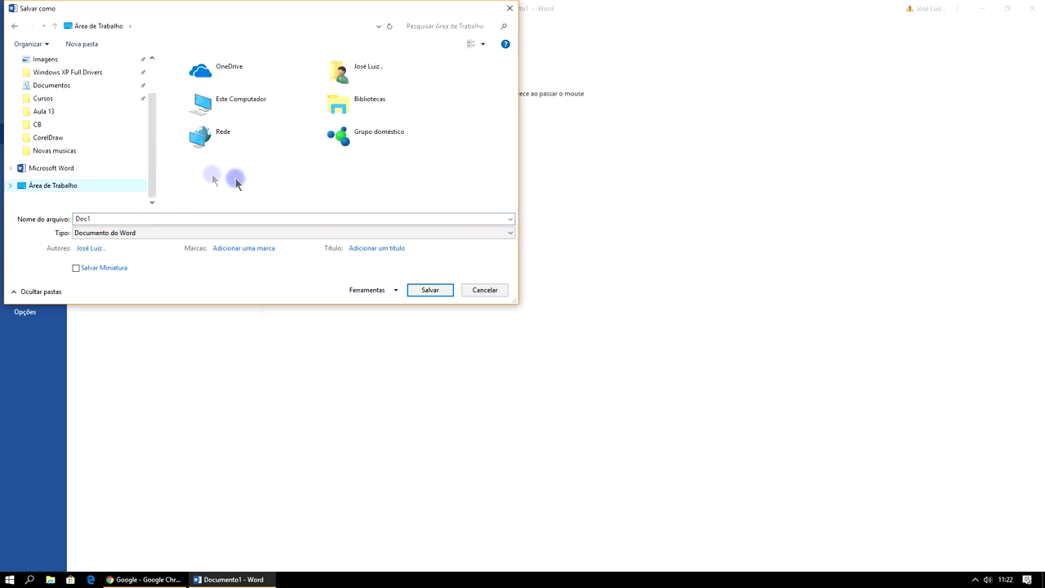
click(210, 219)
double_click(211, 219)
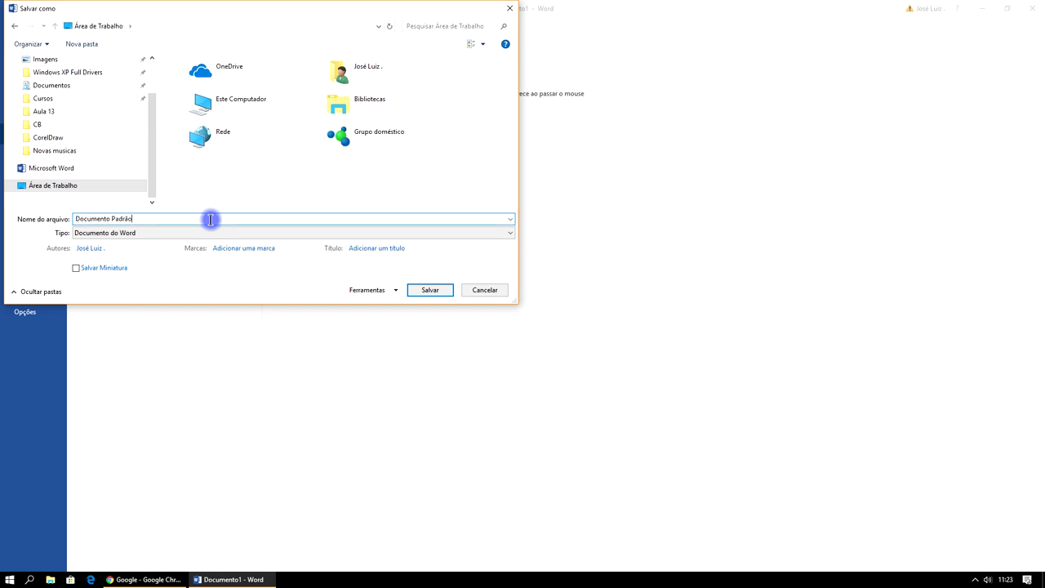
click(430, 290)
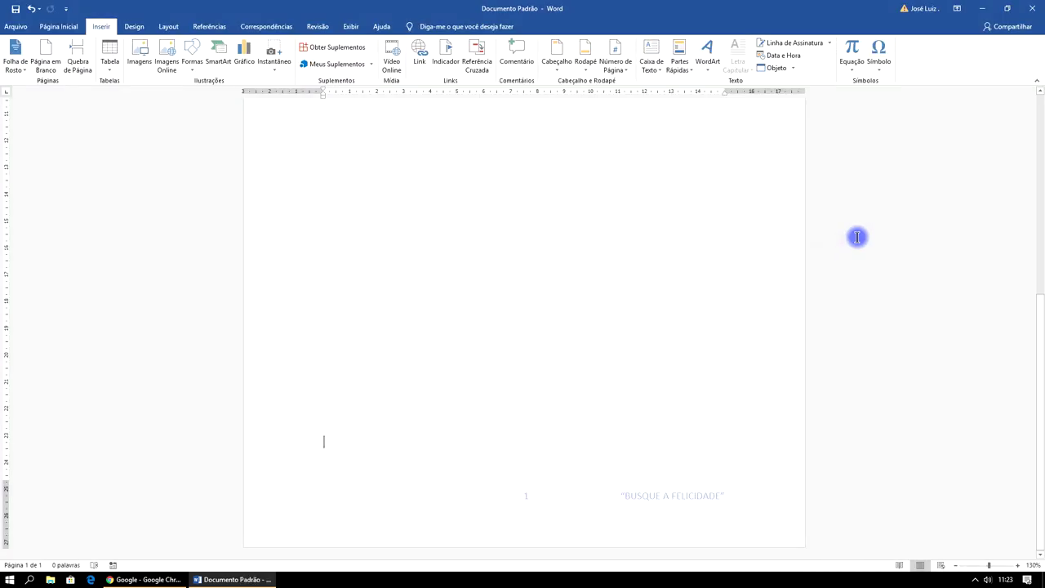
click(1023, 10)
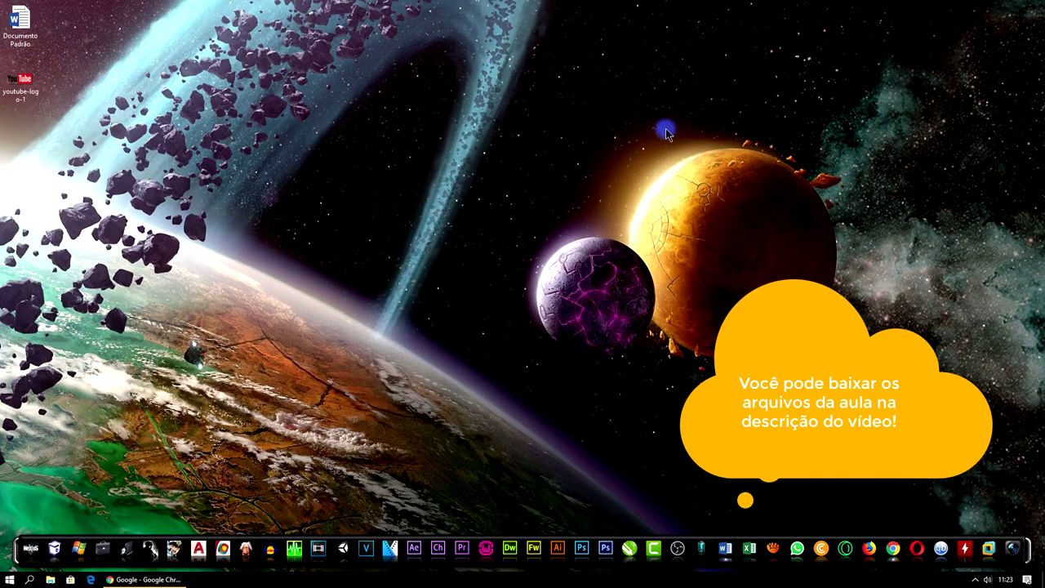
- Reopen Documento Padrão from its desktop icon and look over the letterhead
double_click(16, 22)
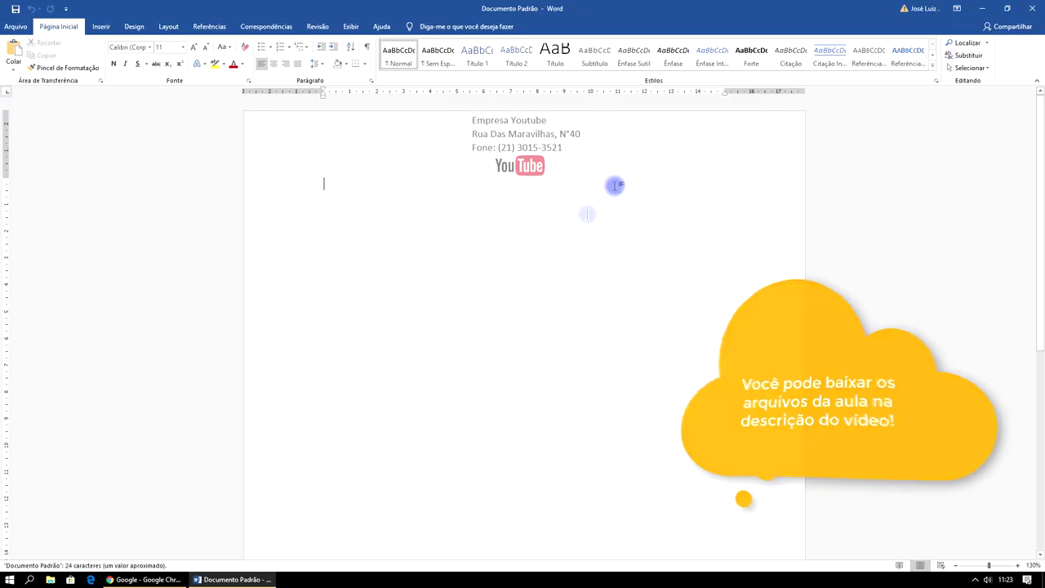
scroll(676, 265, down, 2)
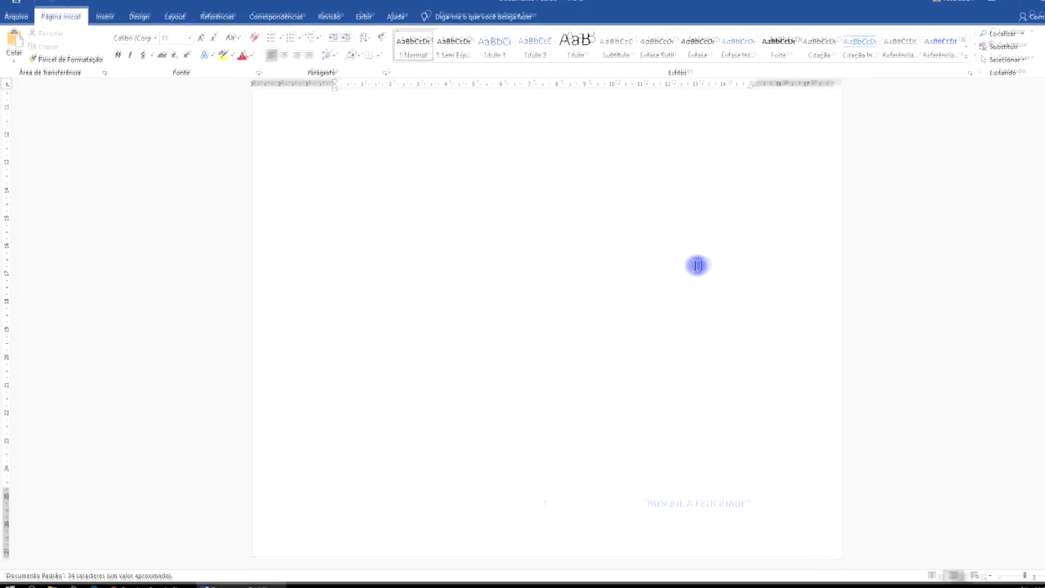
scroll(823, 260, up, 3)
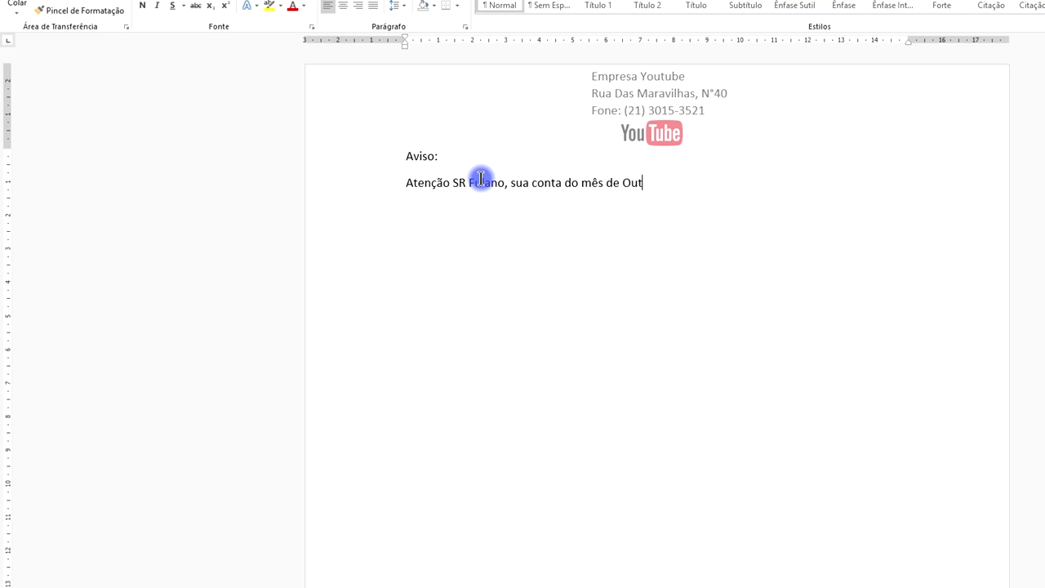
- Finish the overdue-bill sentence and correct the misspellings to 'outubro' and 'está'
text(ubro esta atrasada!)
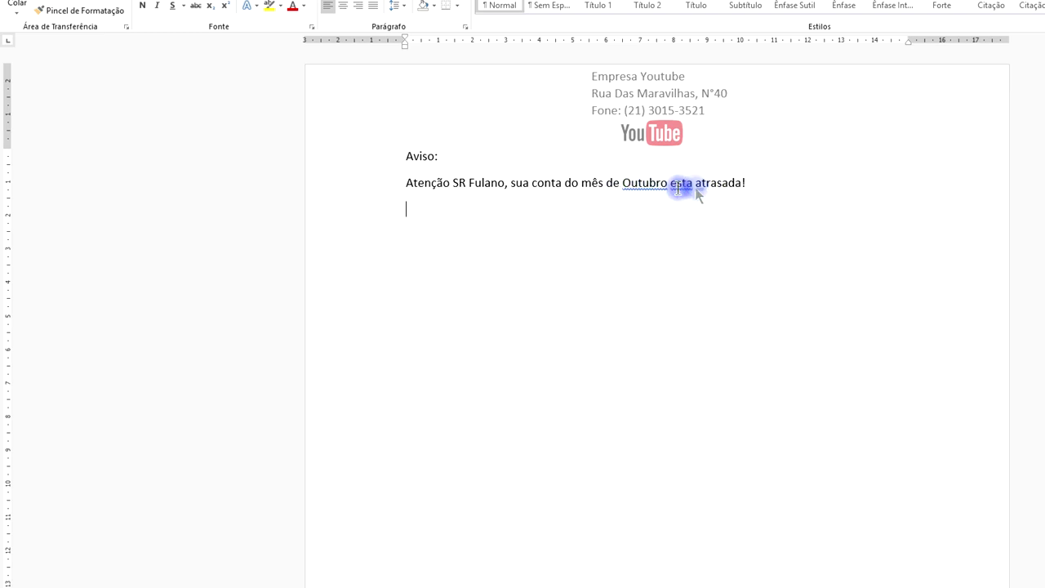
right_click(654, 185)
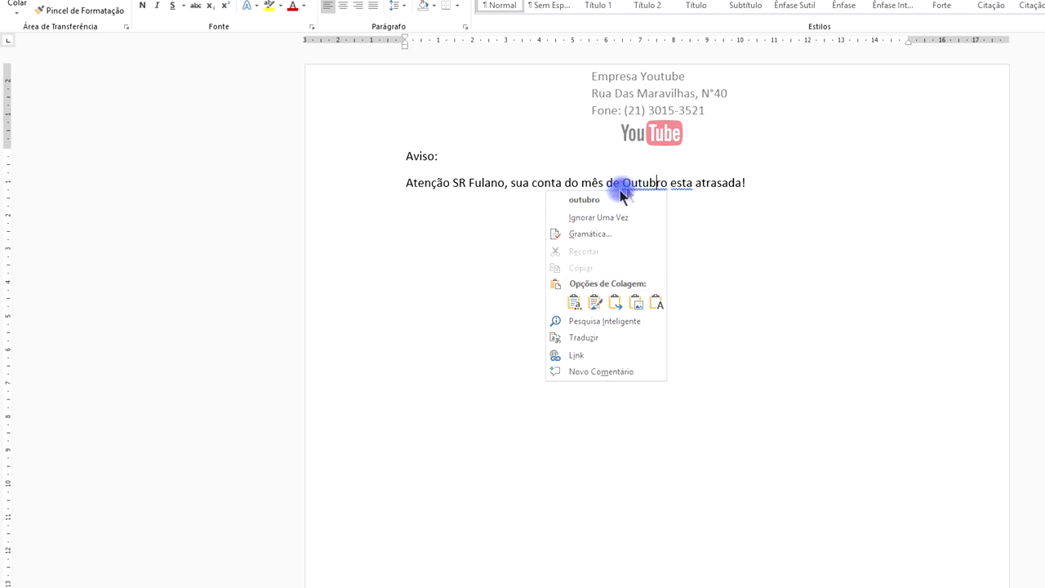
click(597, 204)
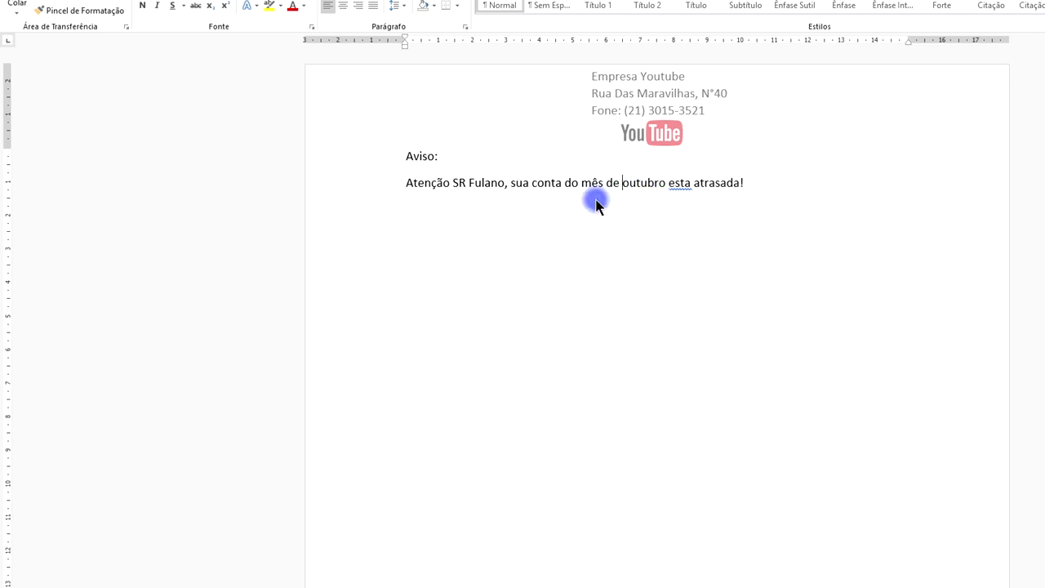
right_click(680, 183)
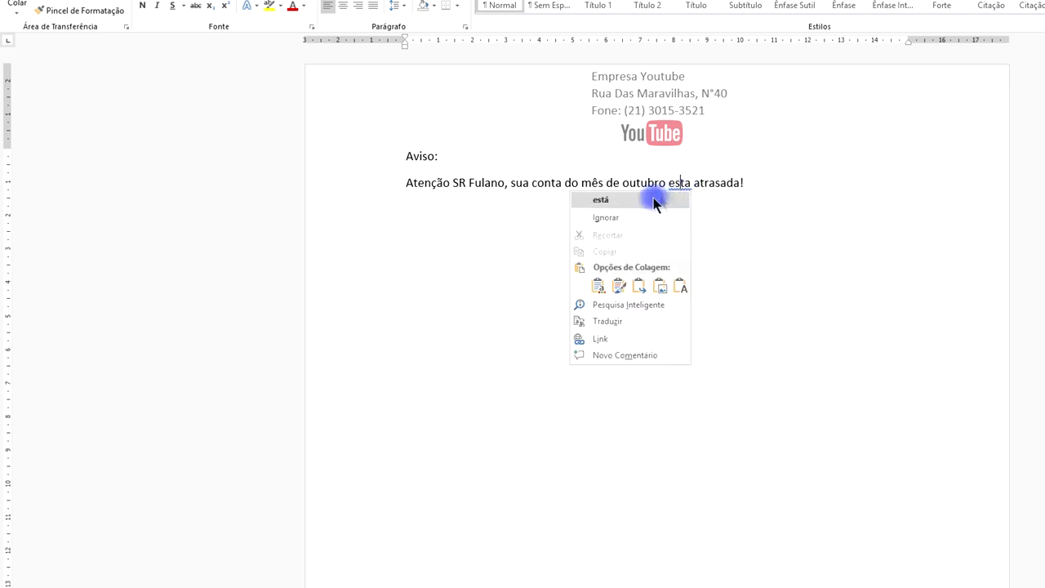
click(631, 201)
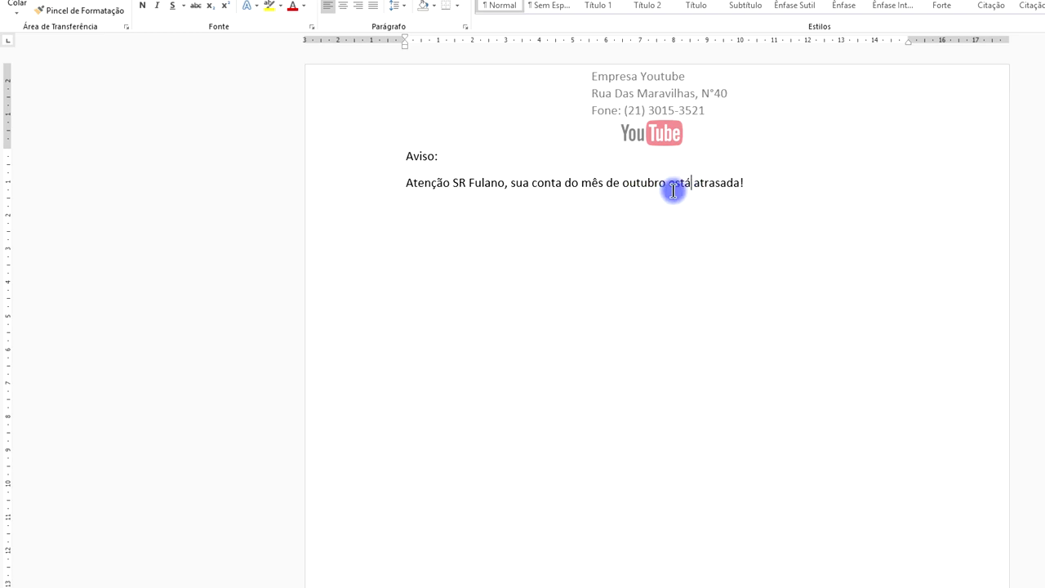
- Add the 'Att:' sign-off line with the sender's name and right-align it
click(746, 183)
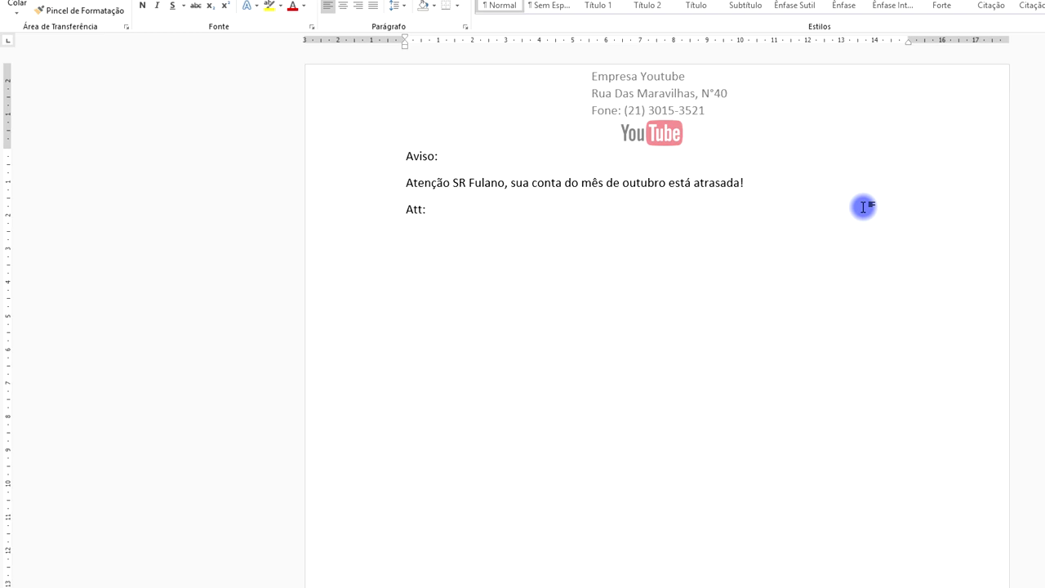
text(Att: José Lui)
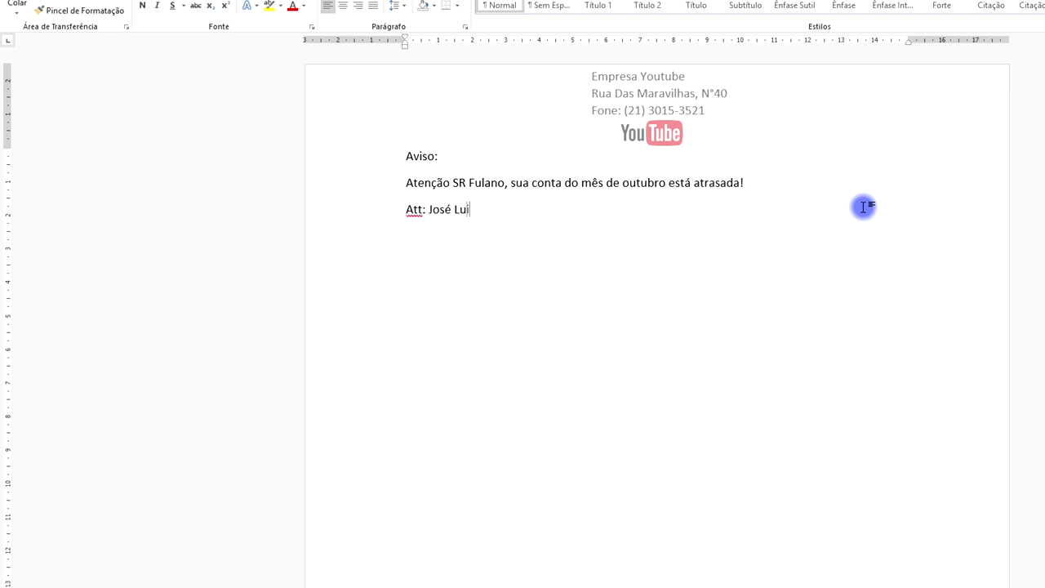
text(z.)
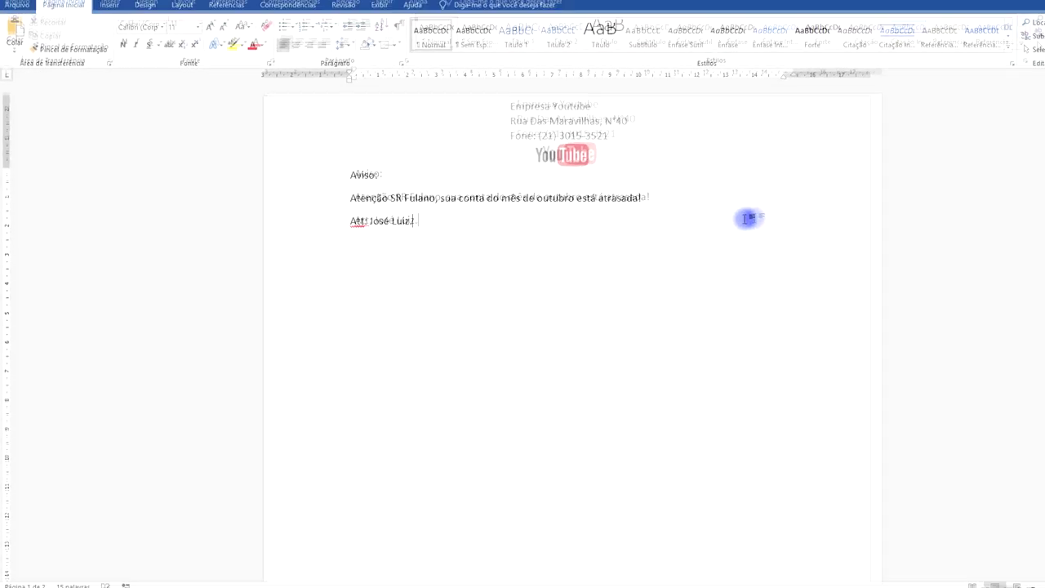
click(287, 65)
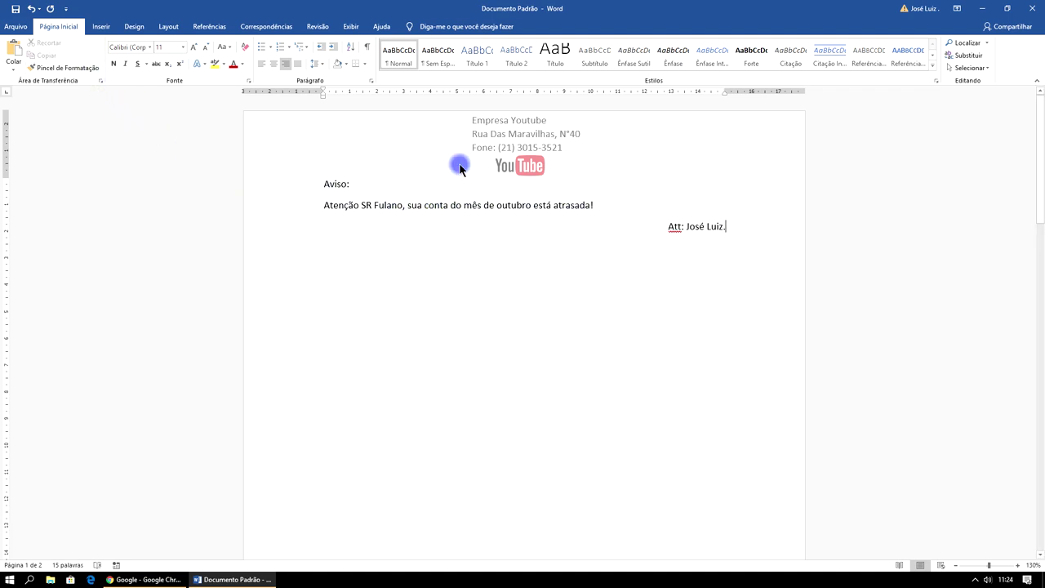
- Save the notice via Salvar como > Procurar as 'Aviso Fulano Outubro', then close Word
click(15, 26)
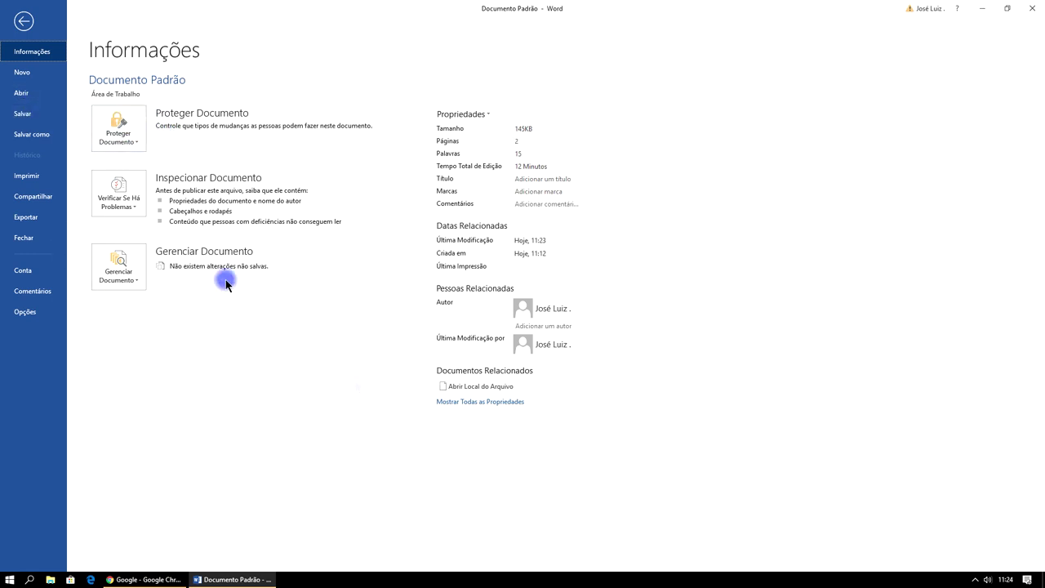
click(46, 139)
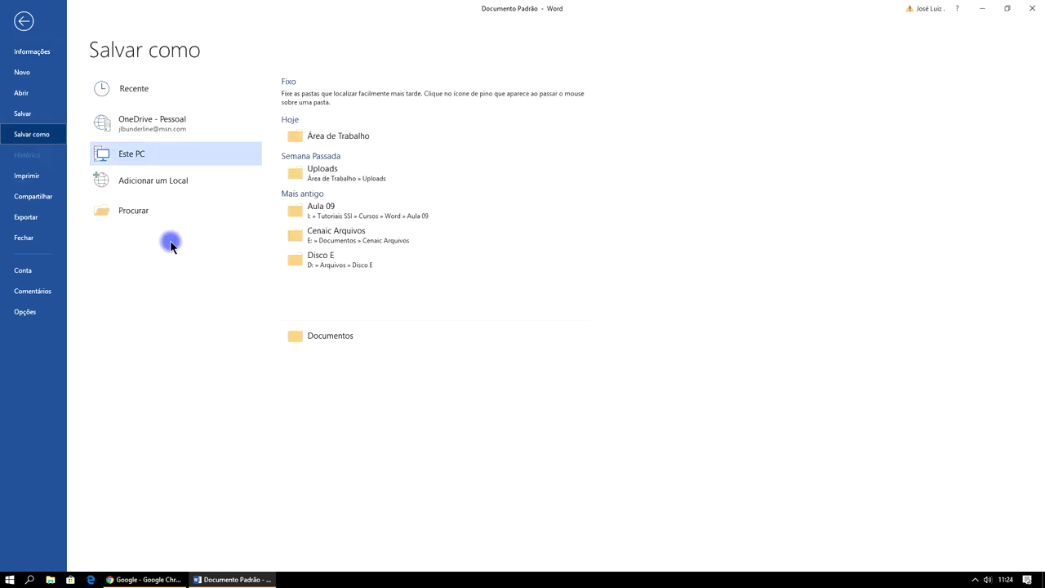
click(141, 210)
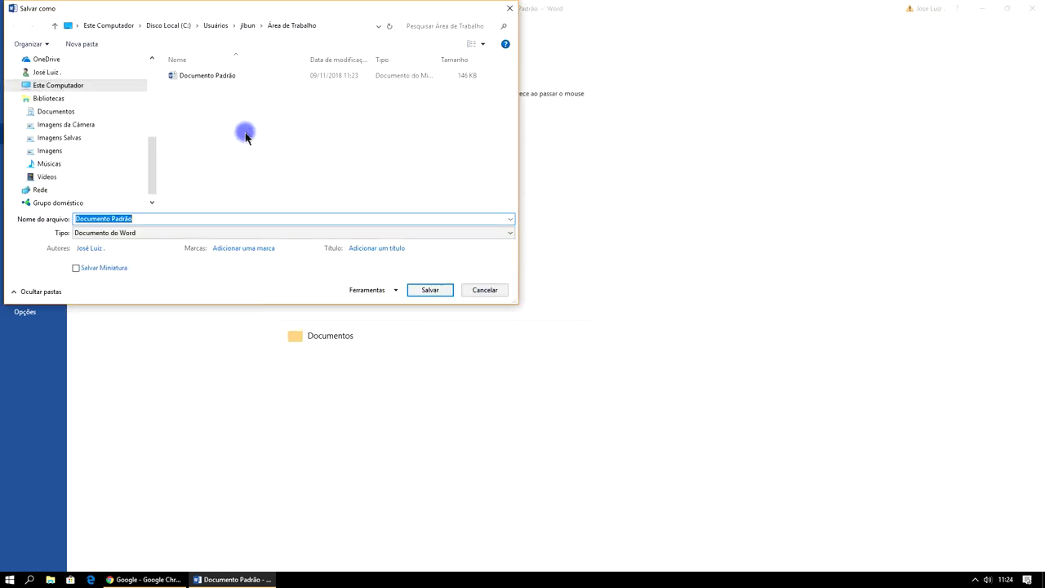
drag(204, 222, 74, 217)
key(BackSpace)
text(Aviso Fulano Outubro)
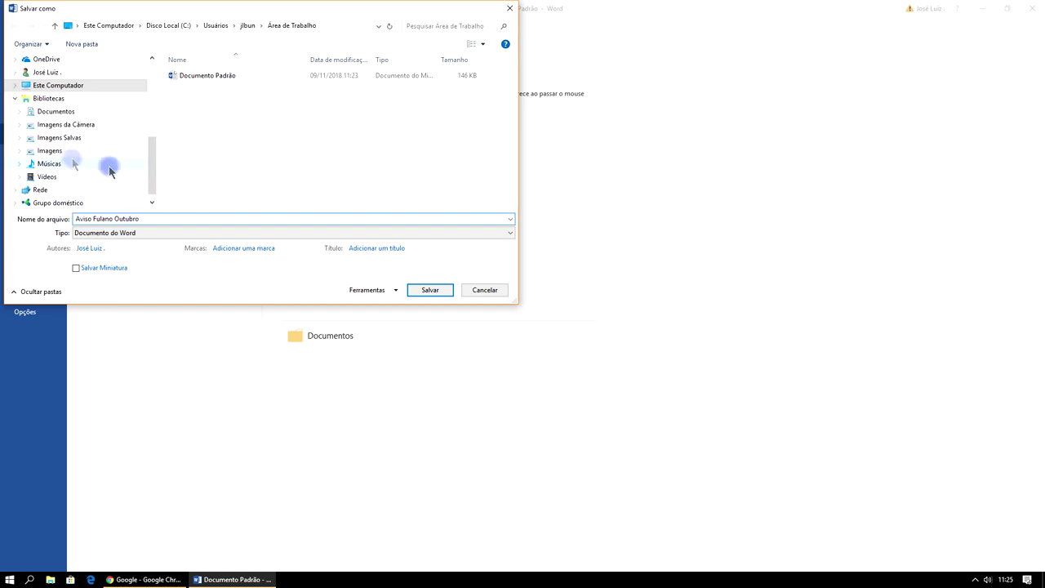
click(274, 180)
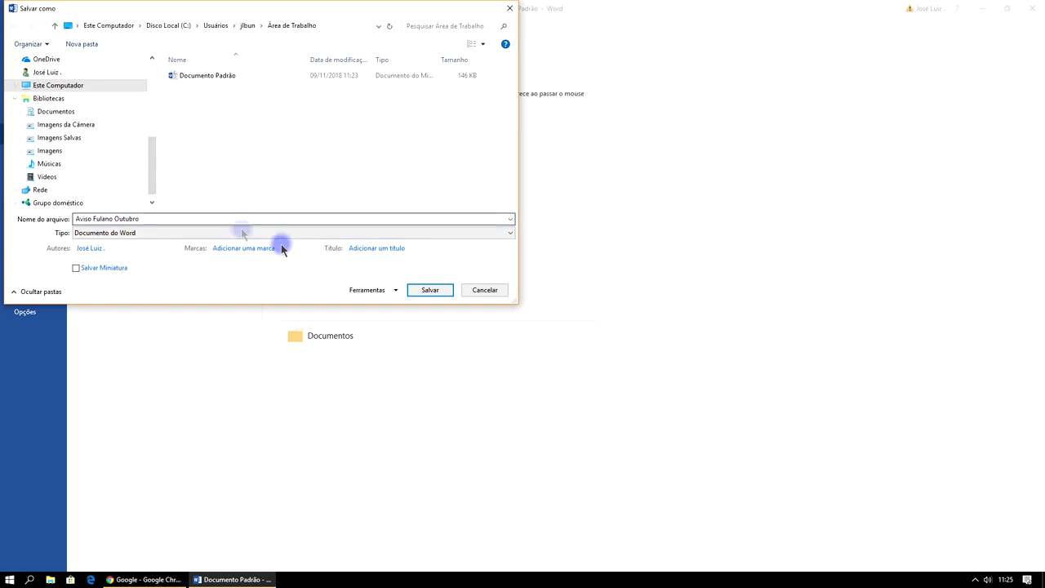
click(431, 291)
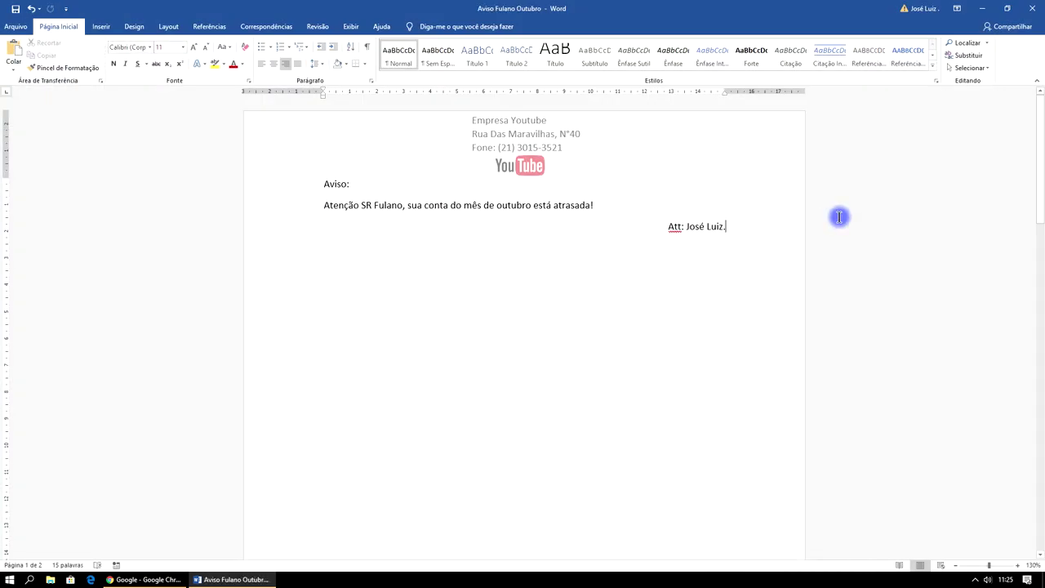
click(1032, 8)
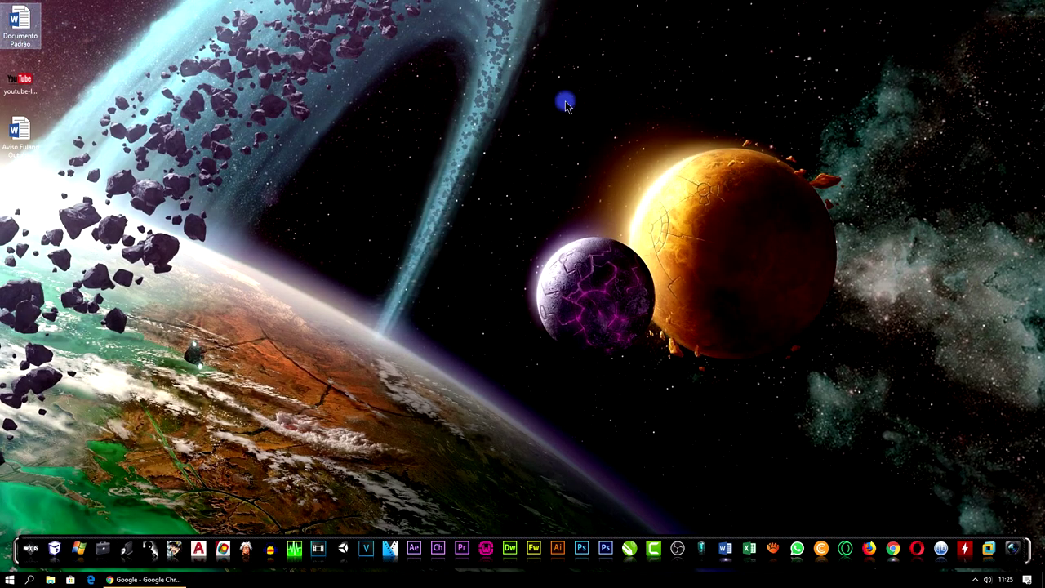
click(22, 27)
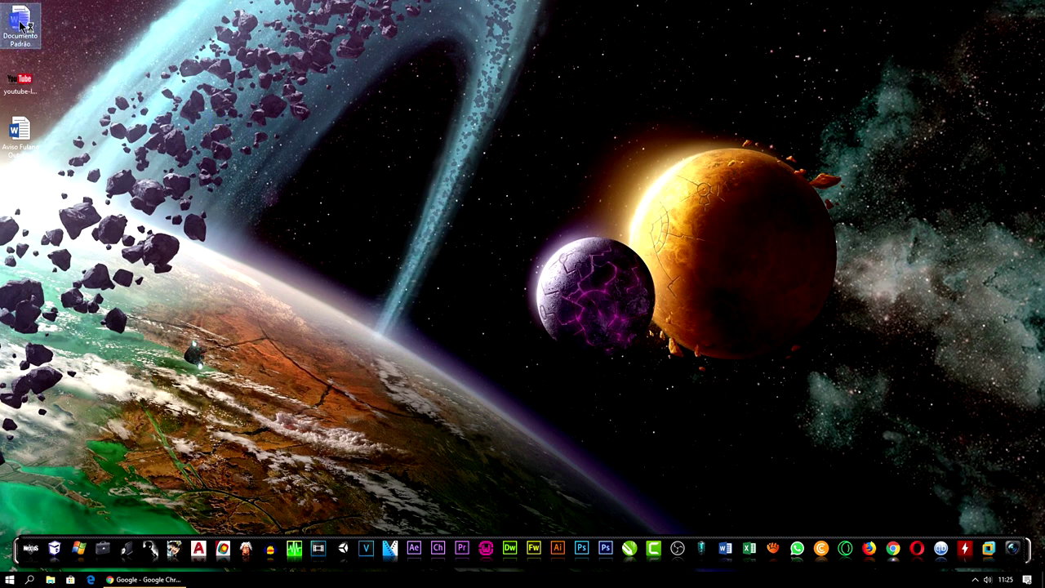
double_click(22, 27)
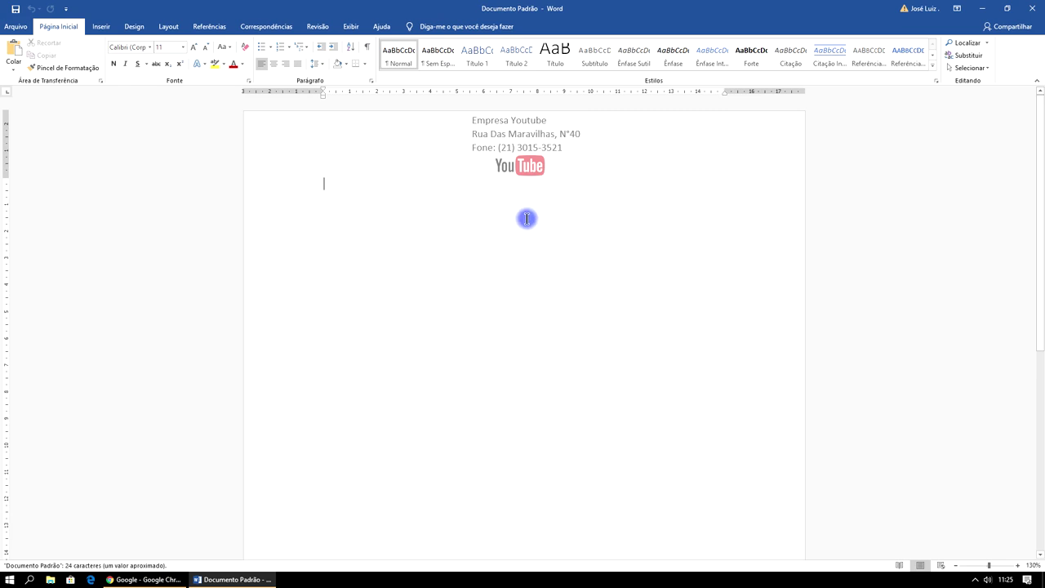
scroll(898, 204, down, 3)
scroll(870, 219, down, 2)
scroll(636, 253, down, 2)
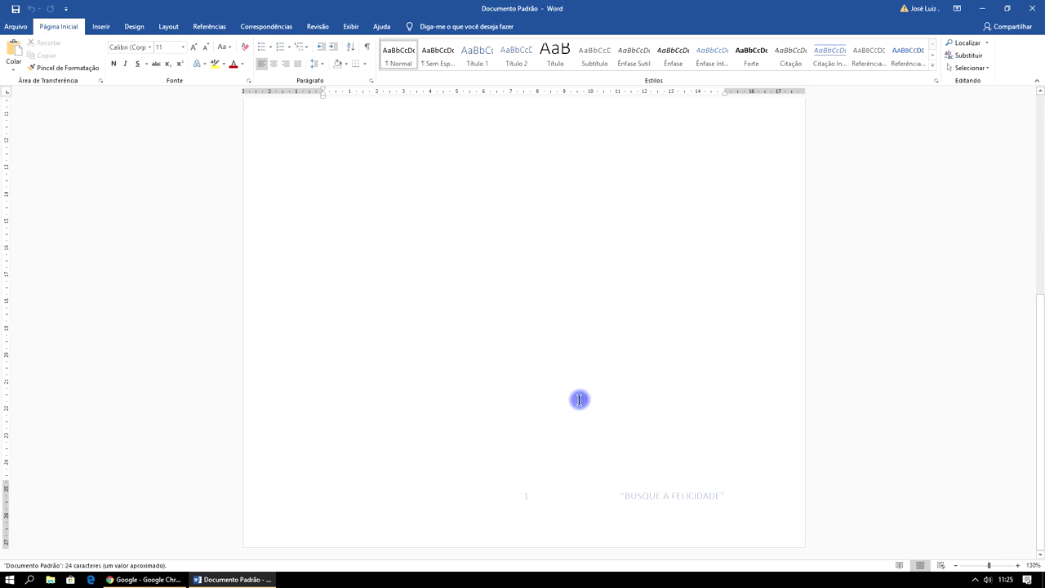
scroll(590, 307, up, 7)
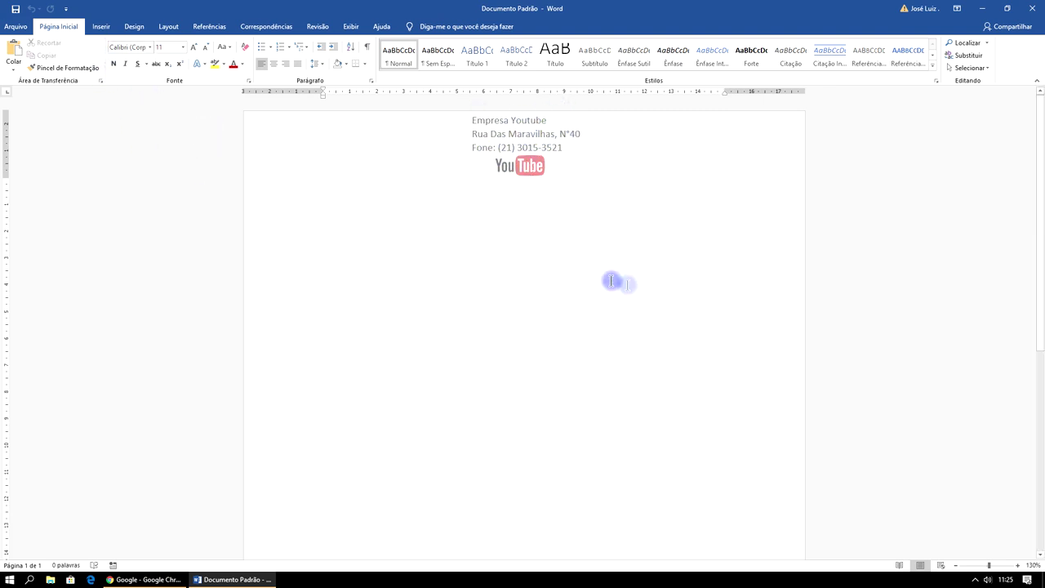
scroll(683, 315, down, 8)
scroll(664, 431, down, 6)
scroll(707, 318, up, 7)
scroll(694, 289, up, 7)
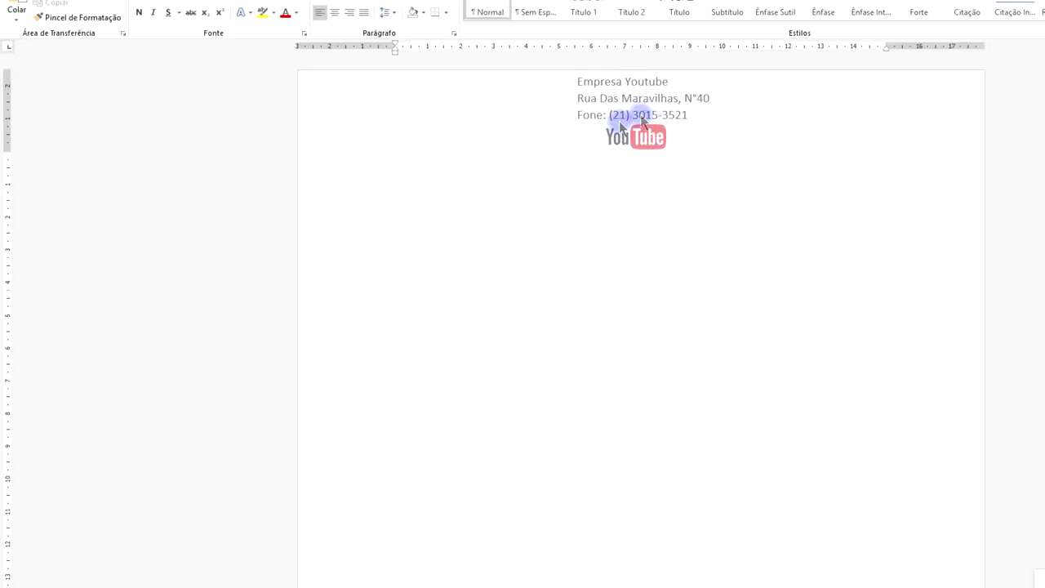
click(810, 190)
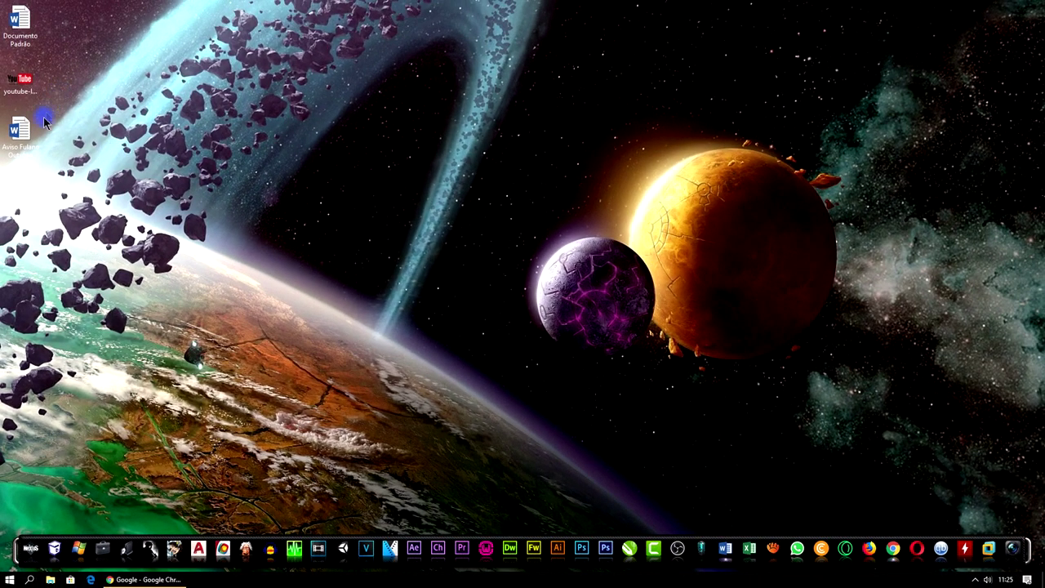
double_click(33, 126)
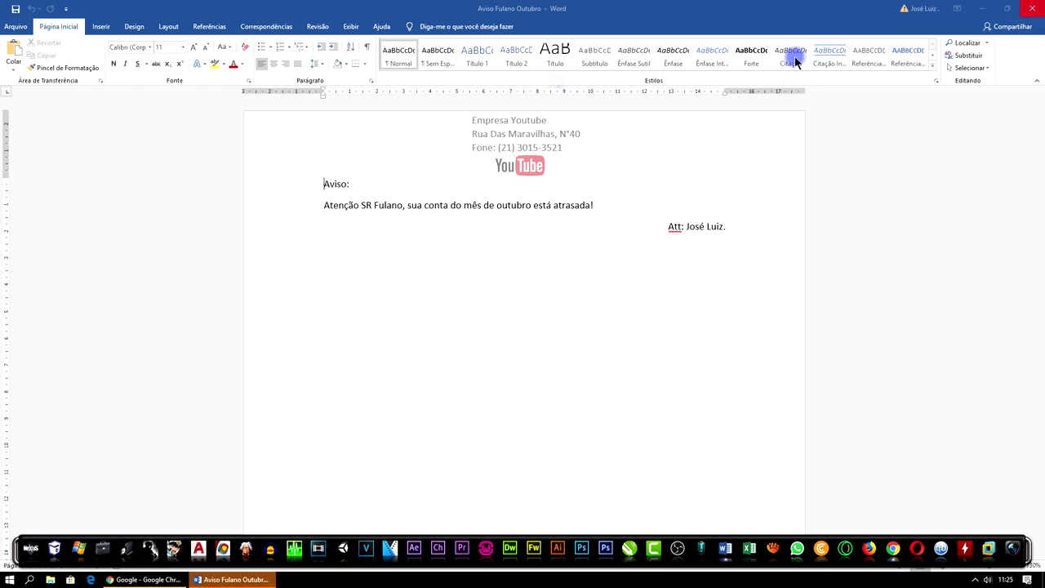
click(925, 239)
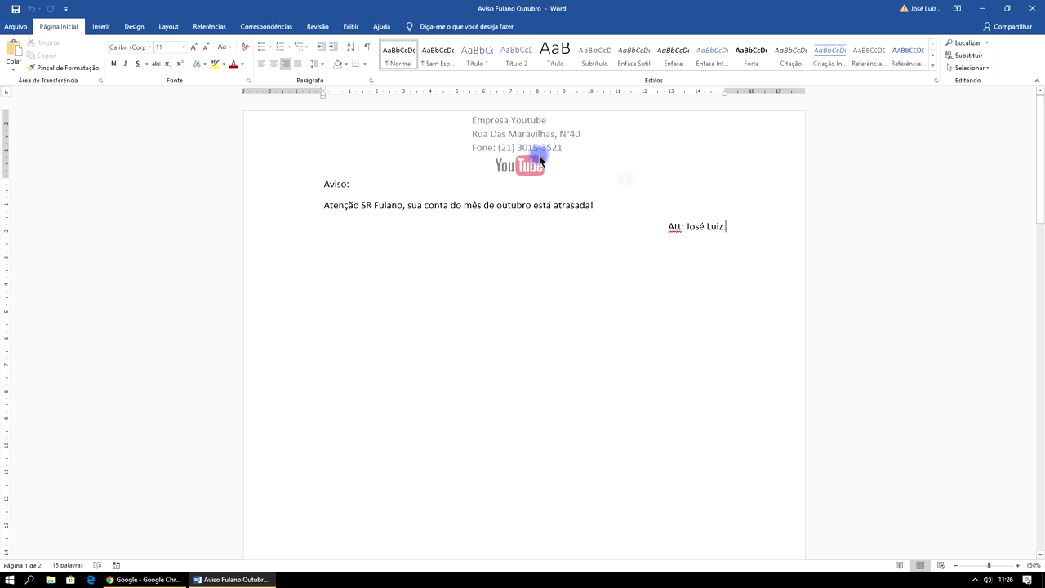
click(1035, 9)
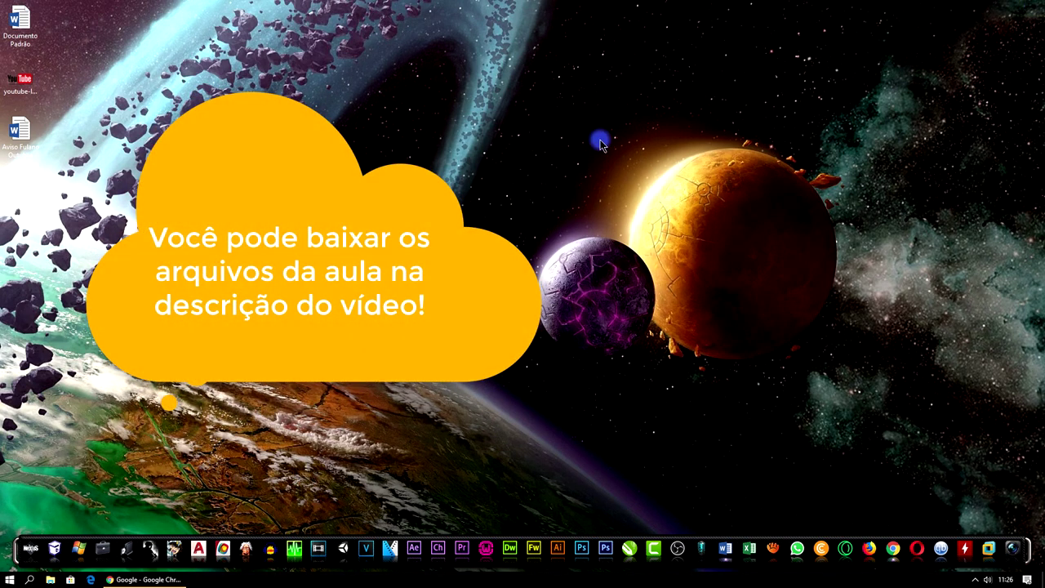